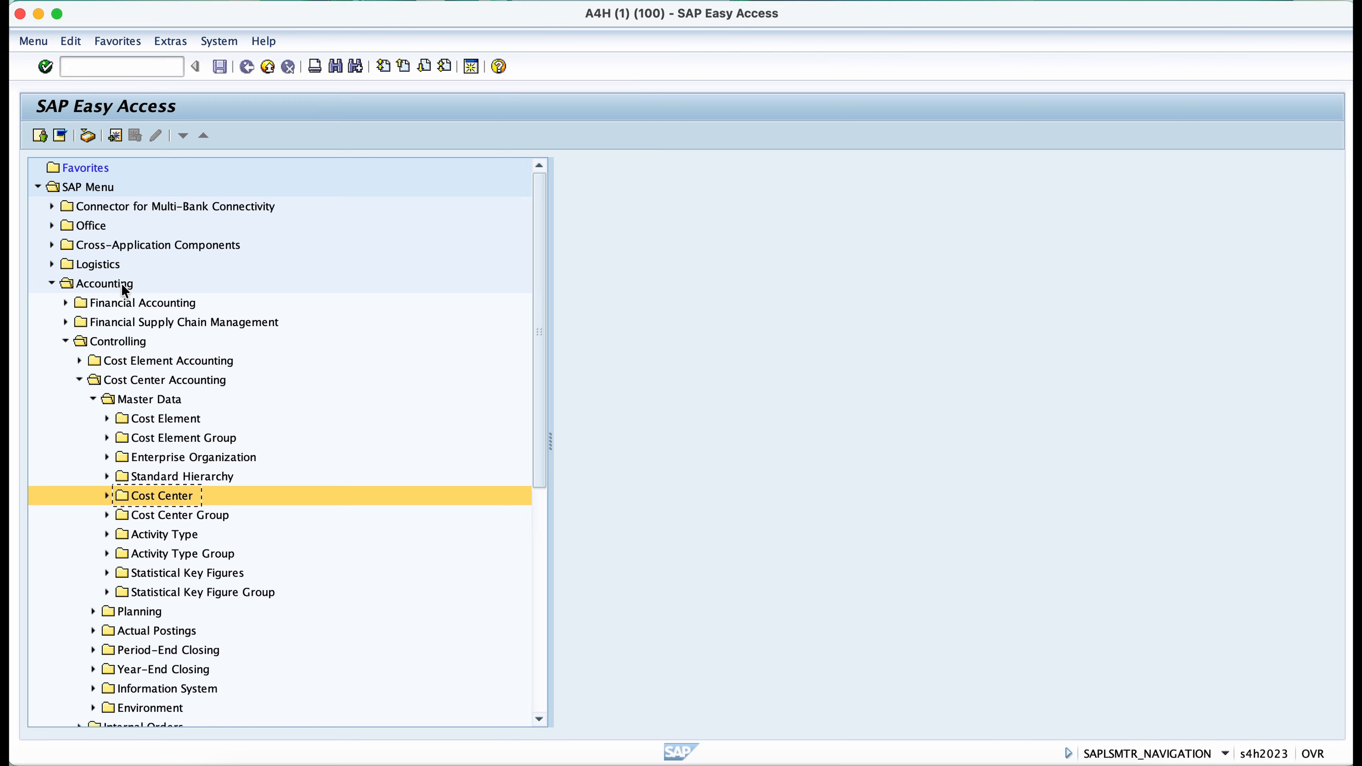
Step: Expand the Cost Center folder under Master Data and its Individual Processing subfolder
key("Right")
key("Down")
key("Down")
key("Up")
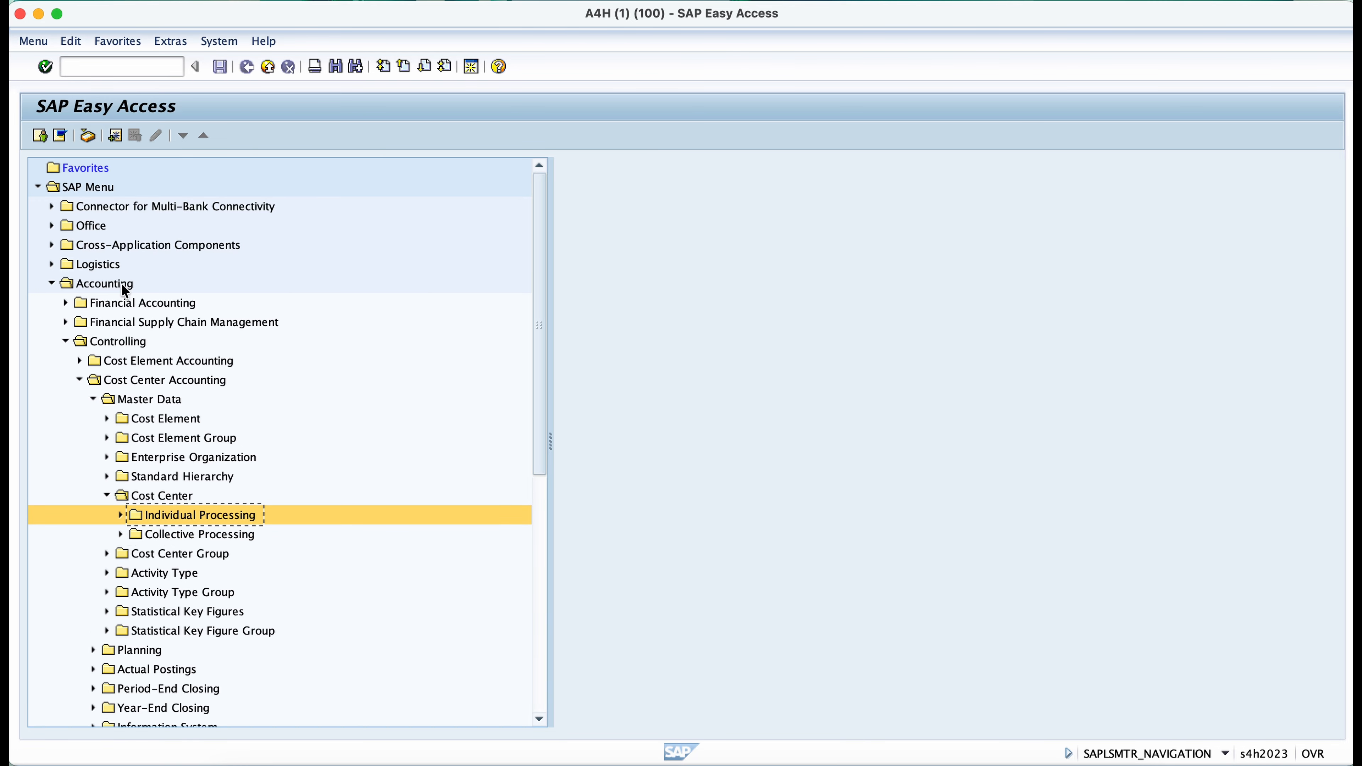
key("Right")
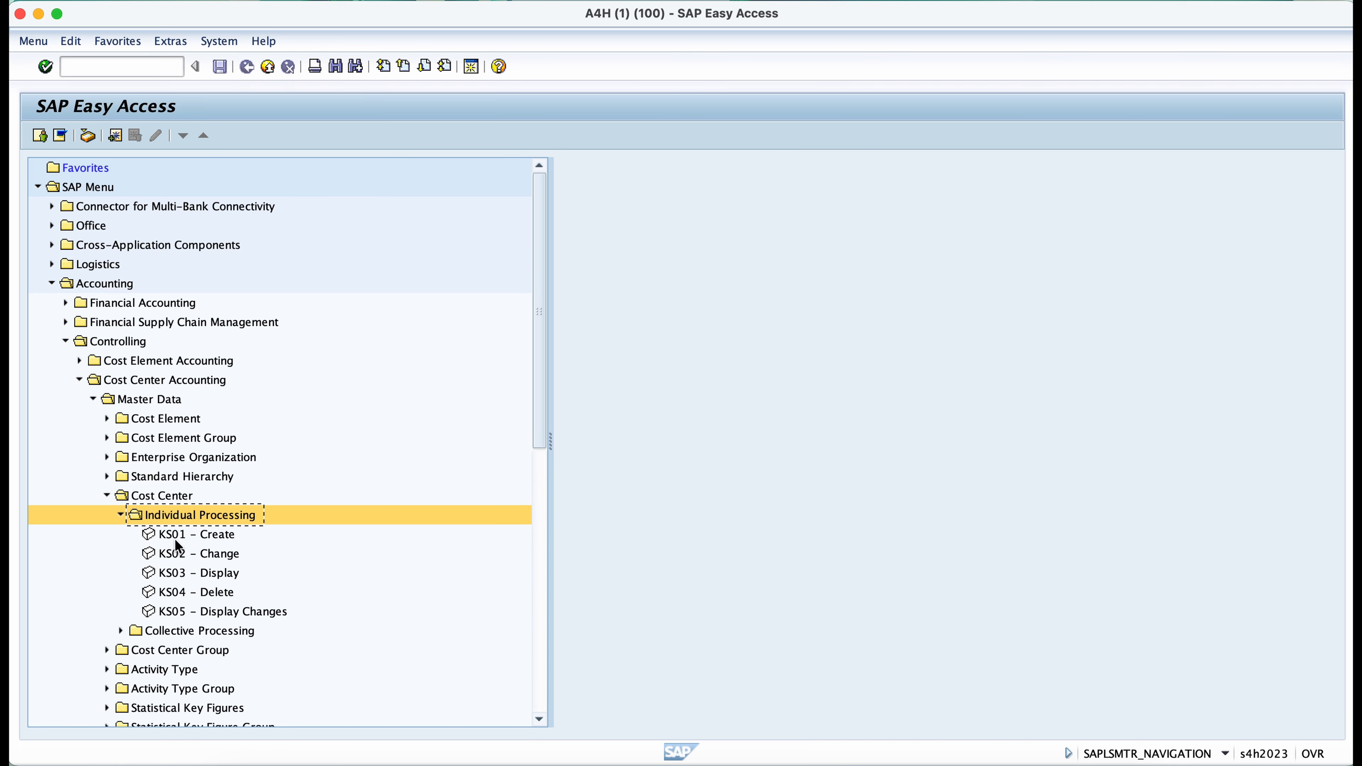
Step: Examine the individual cost center transactions for creating, changing, displaying, deleting and displaying changes, KS01 to KS05
left_click(174, 539)
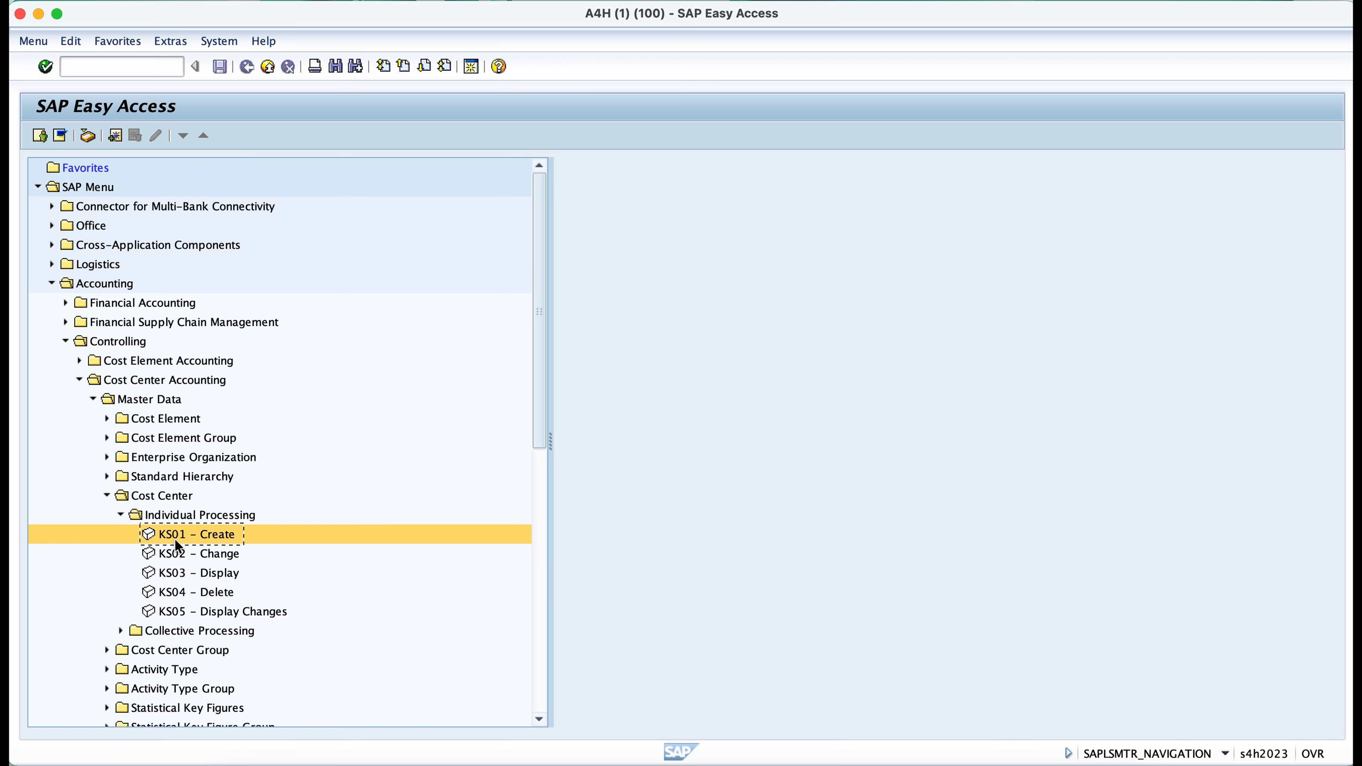
left_click(175, 558)
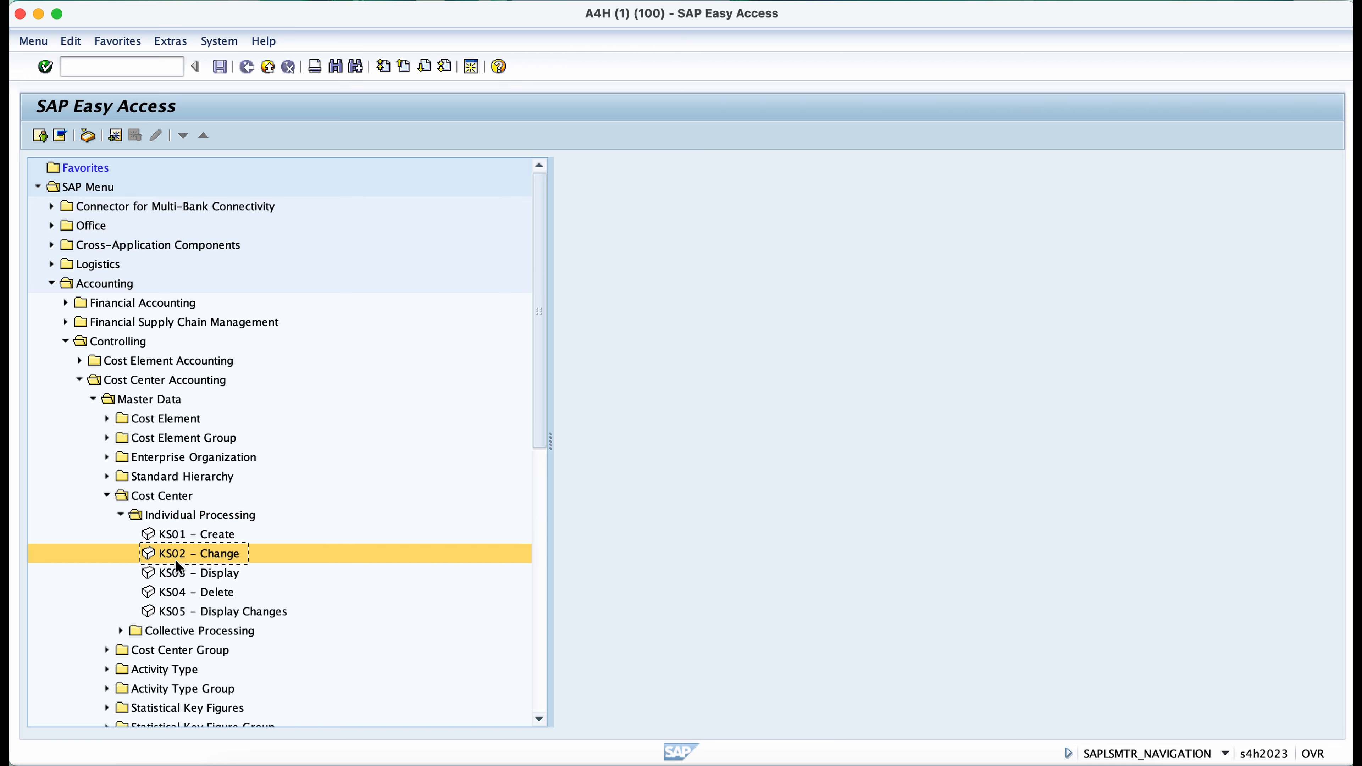
left_click(184, 579)
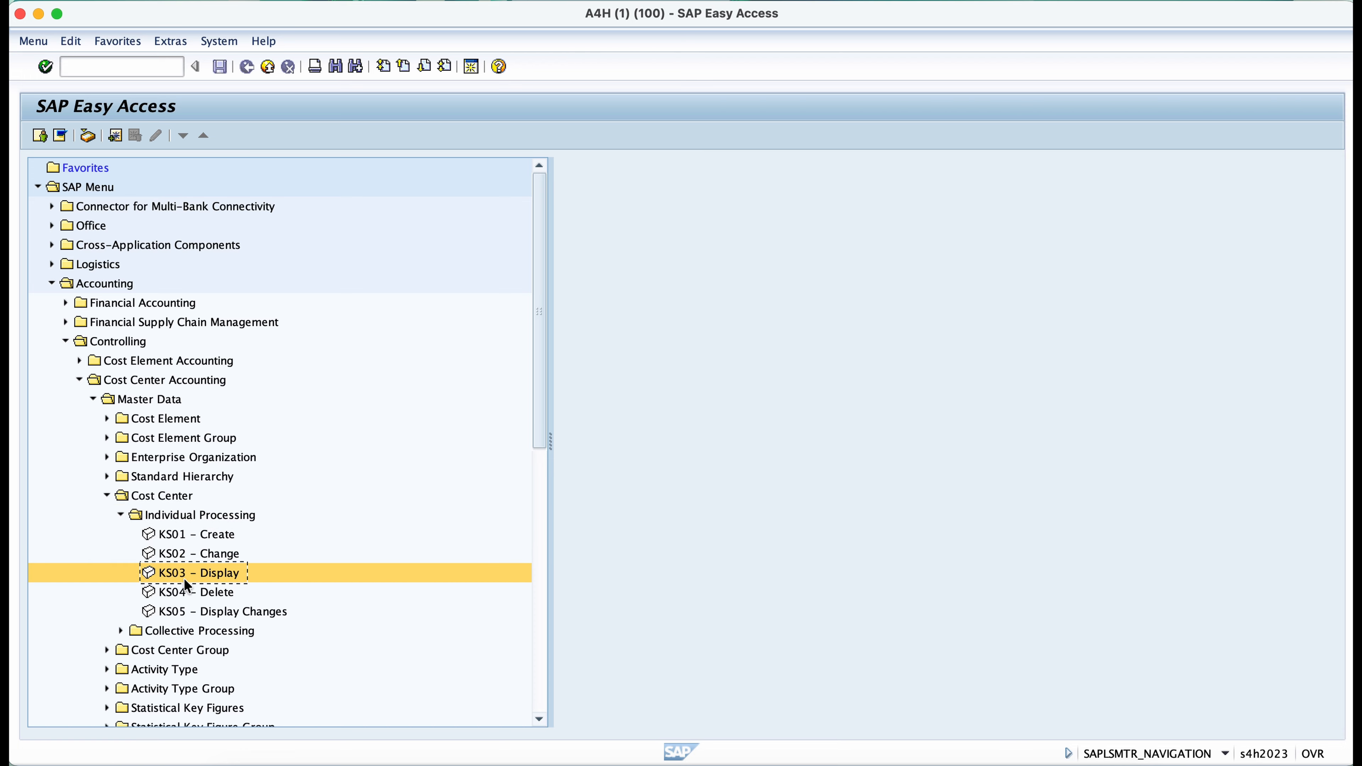
left_click(190, 597)
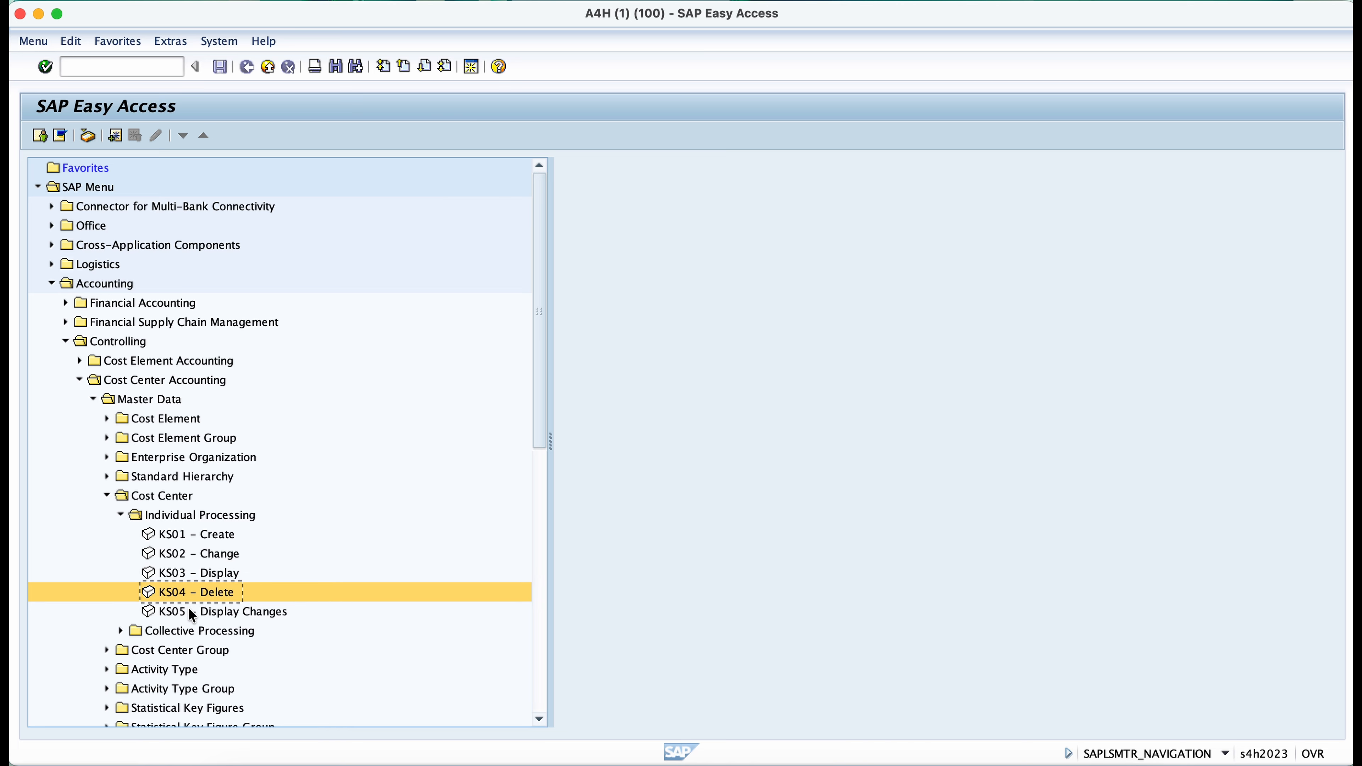
left_click(192, 615)
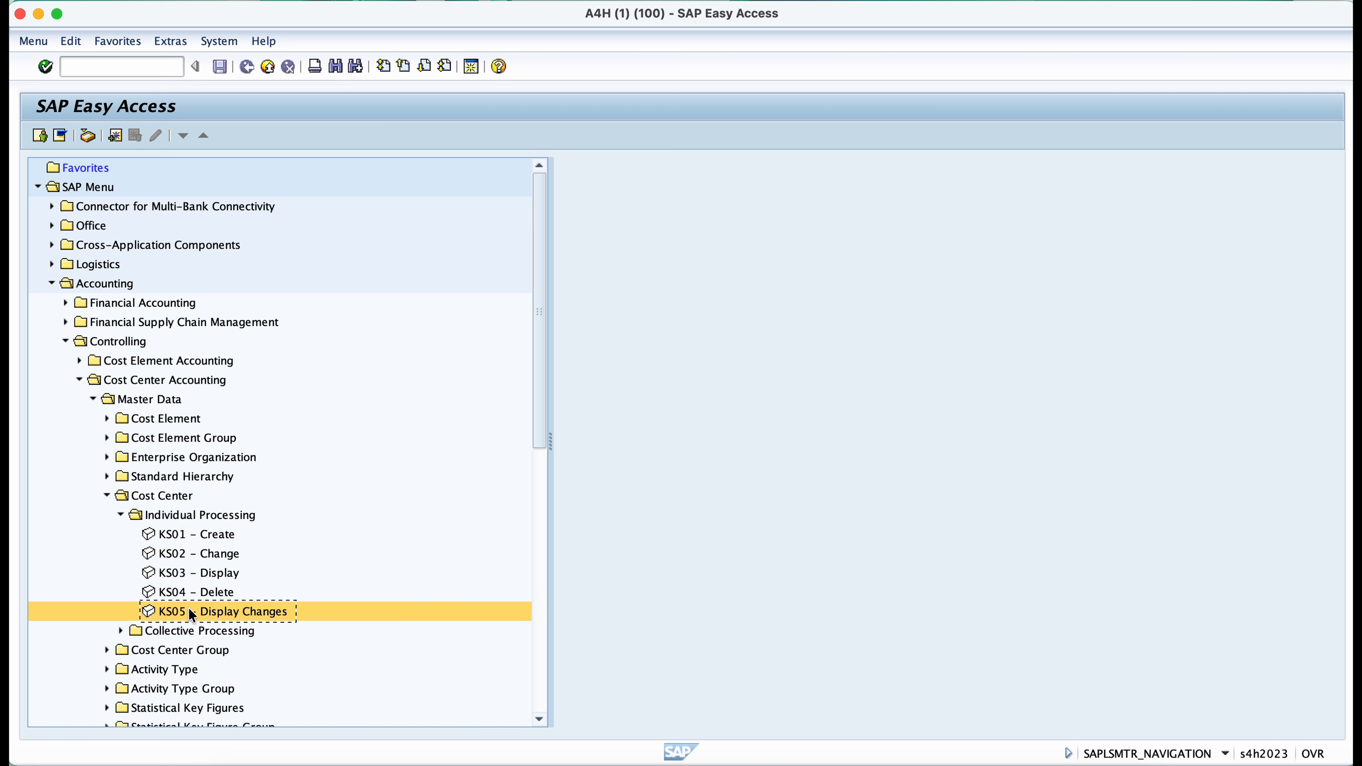
left_click(173, 518)
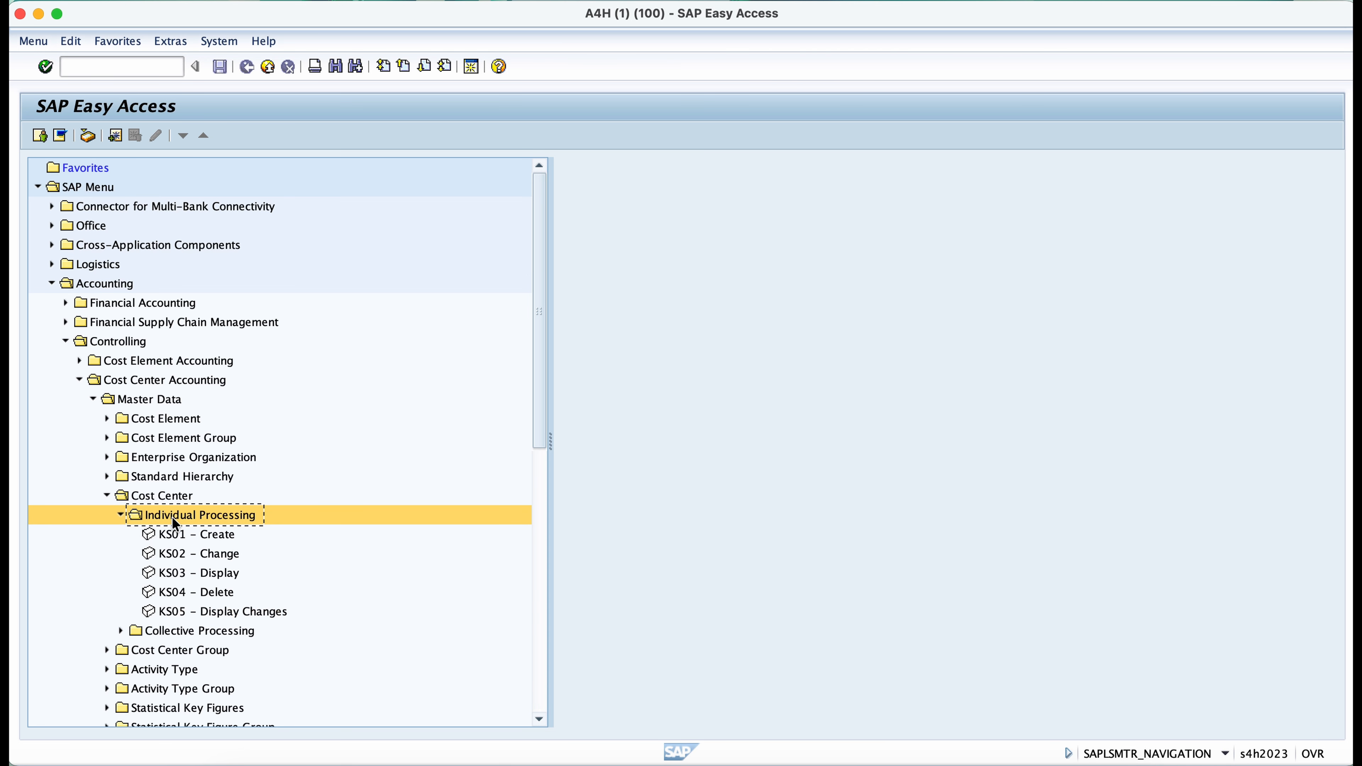
Step: Collapse the Individual Processing folder and expand Collective Processing under Cost Center
key("Left")
key("Down")
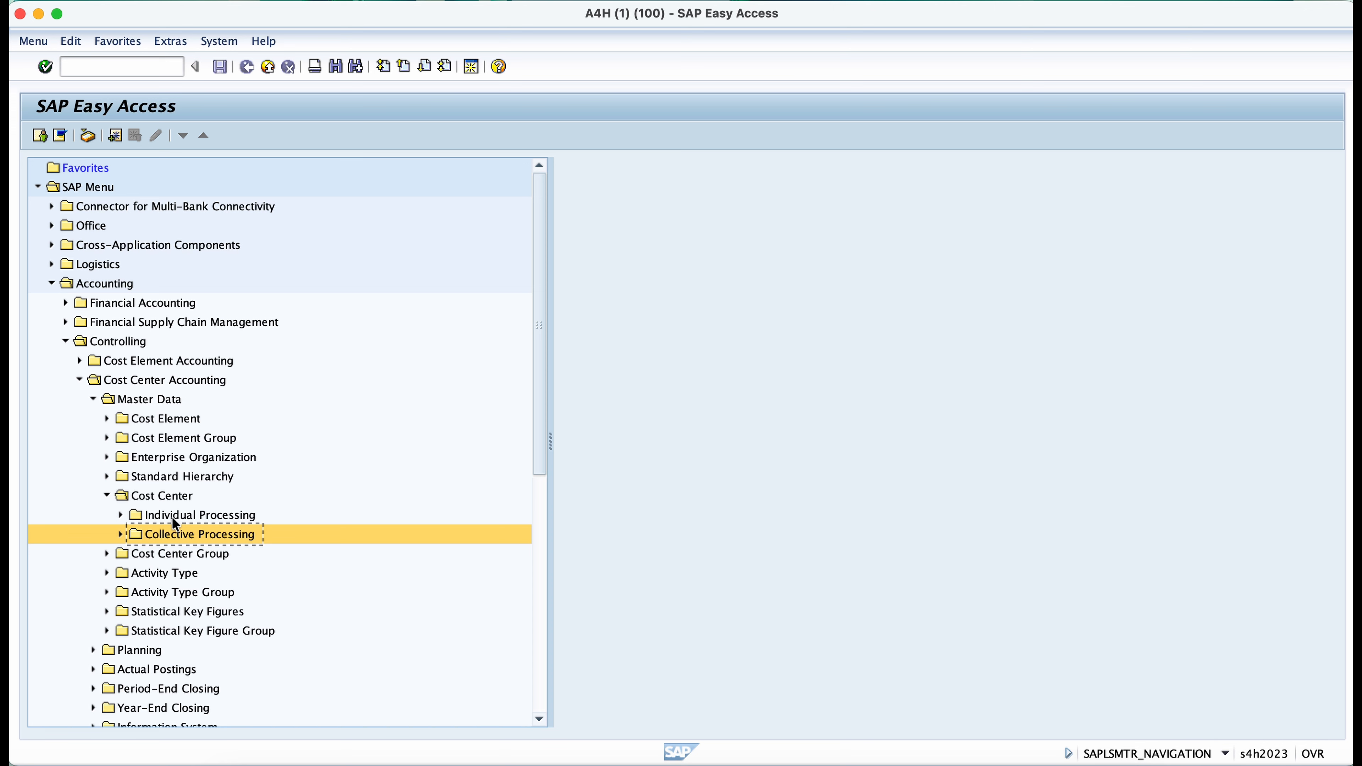
key("Right")
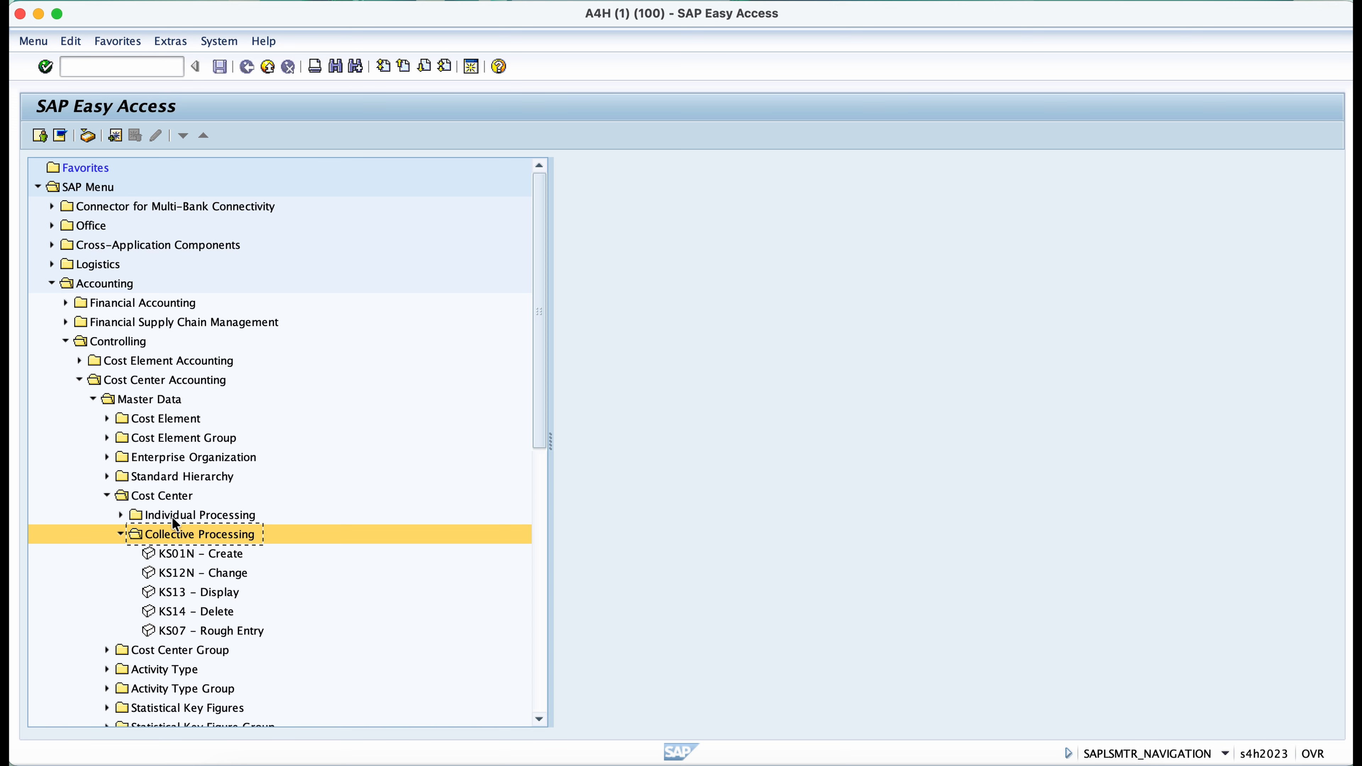
Step: Examine the collective cost center transactions KS01N, KS12N, KS13, KS14 and KS07
left_click(177, 561)
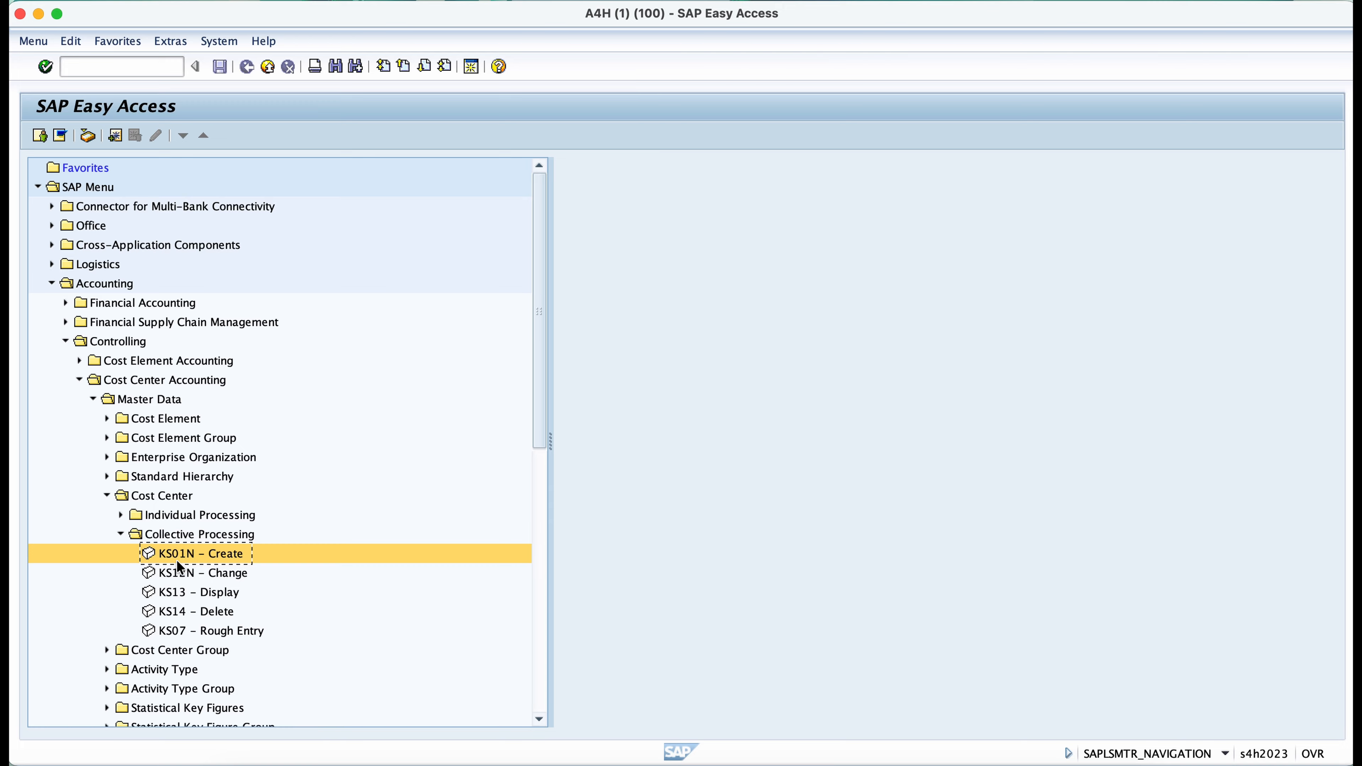
left_click(188, 576)
key("Down")
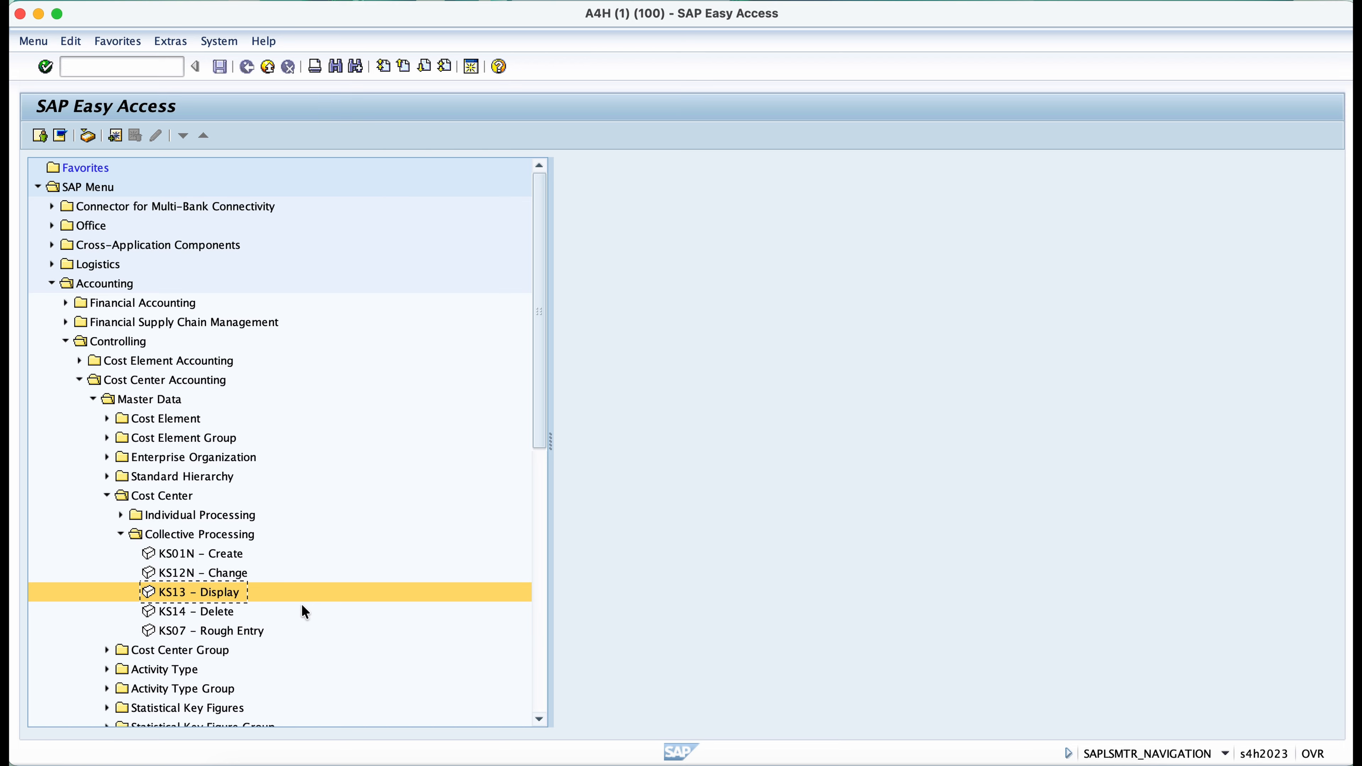
left_click(201, 574)
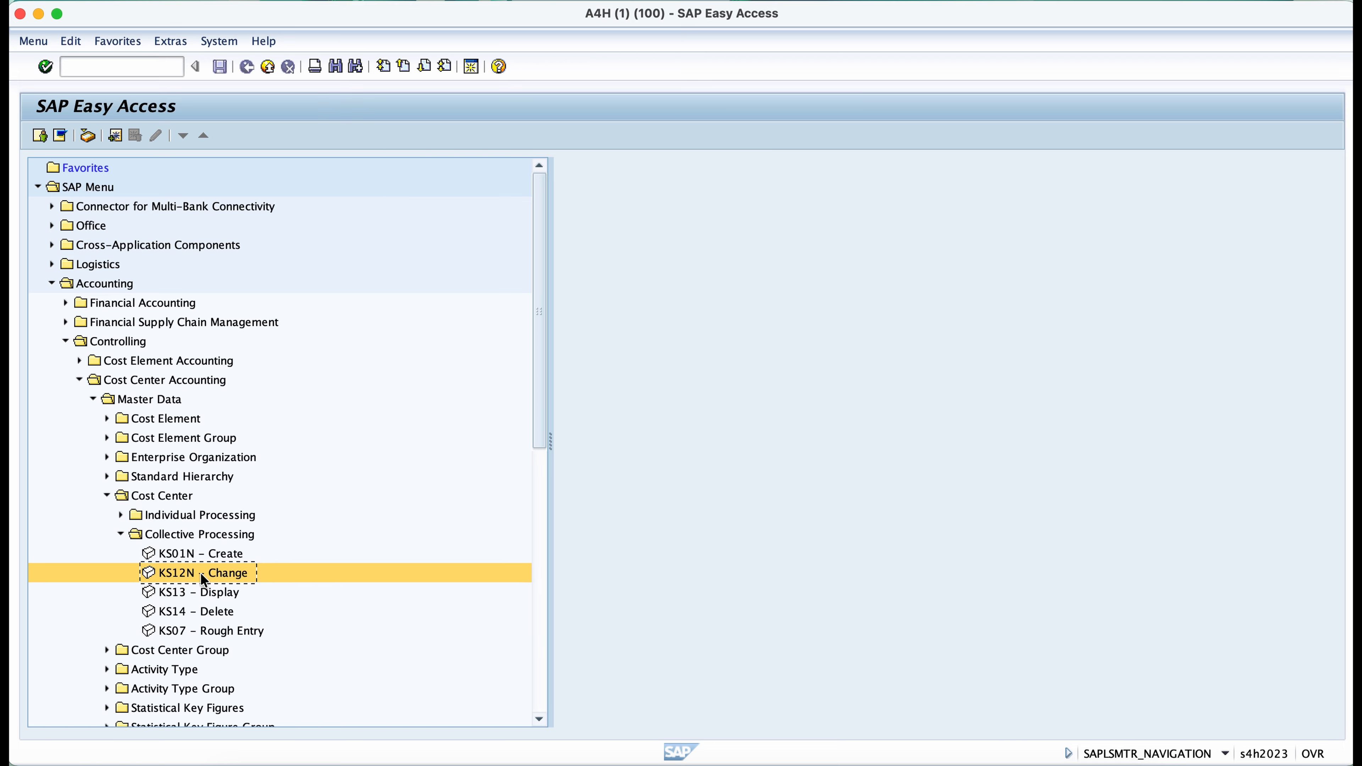
left_click(188, 609)
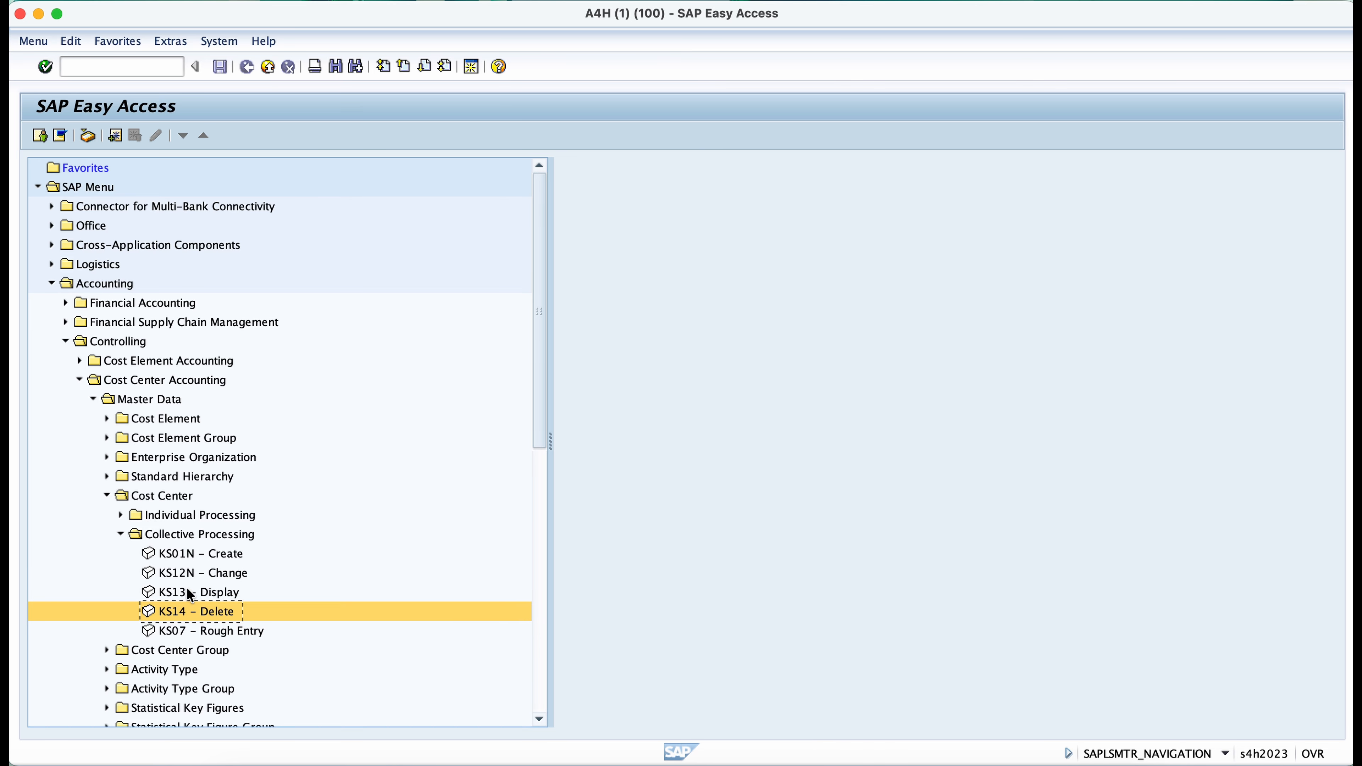
left_click(187, 590)
left_click(184, 612)
left_click(192, 628)
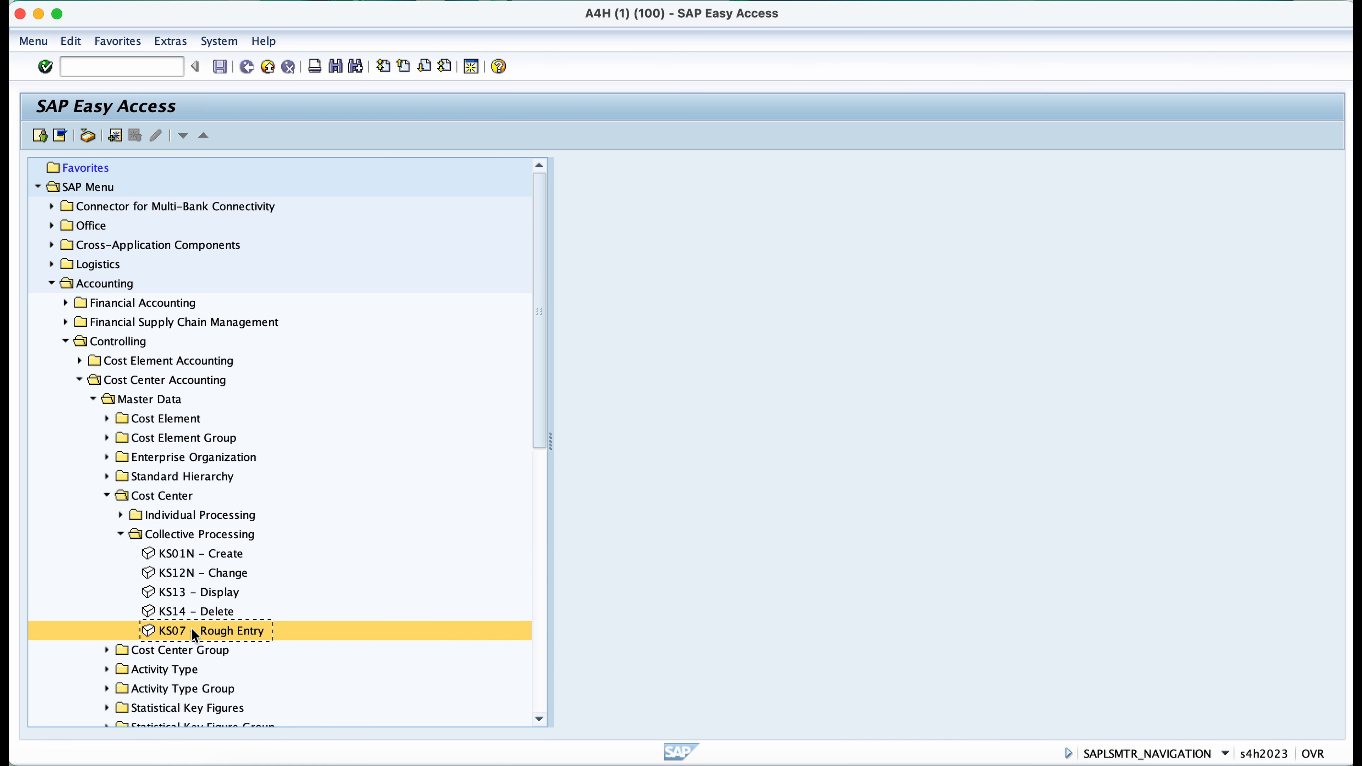
Step: Start transaction KS01N for collective cost center creation and accept the mass maintenance warning, suppressing its future display
left_click(206, 551)
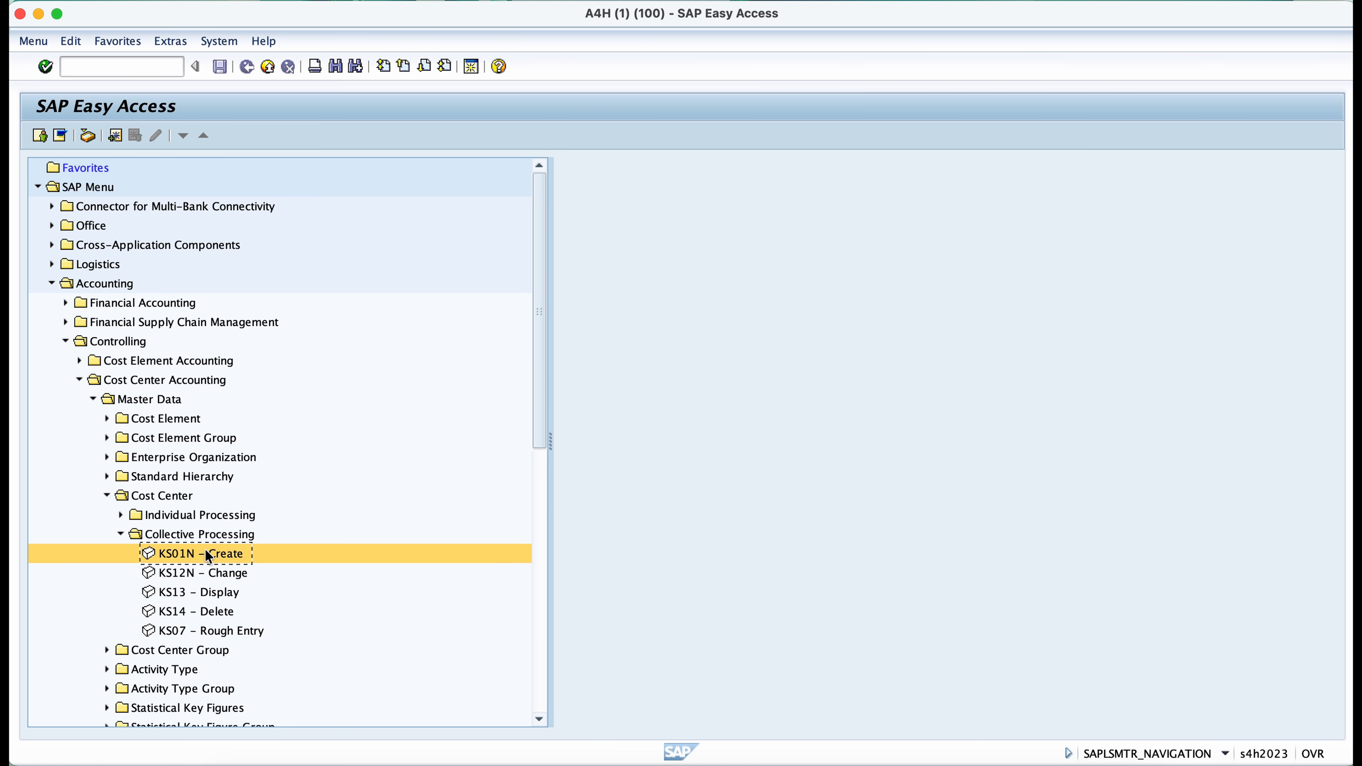
double_click(177, 561)
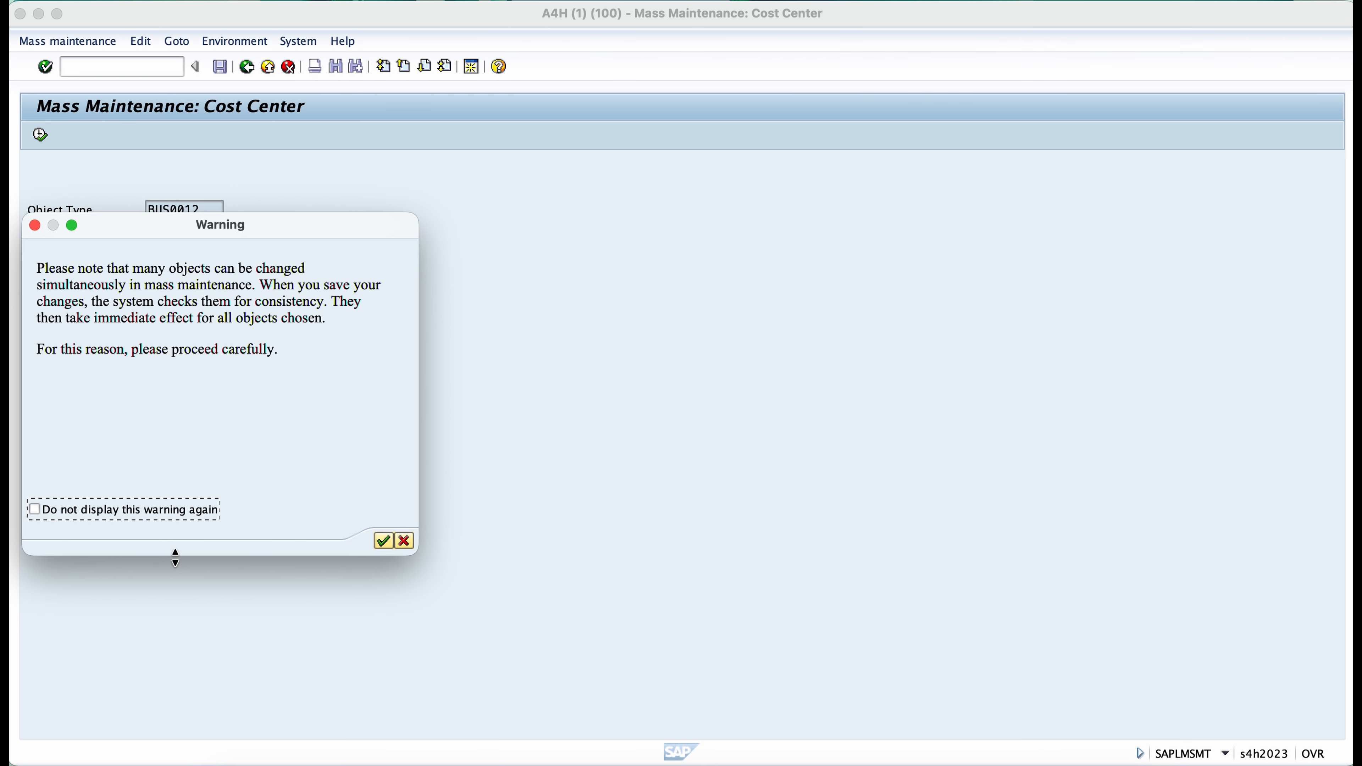
left_click(90, 505)
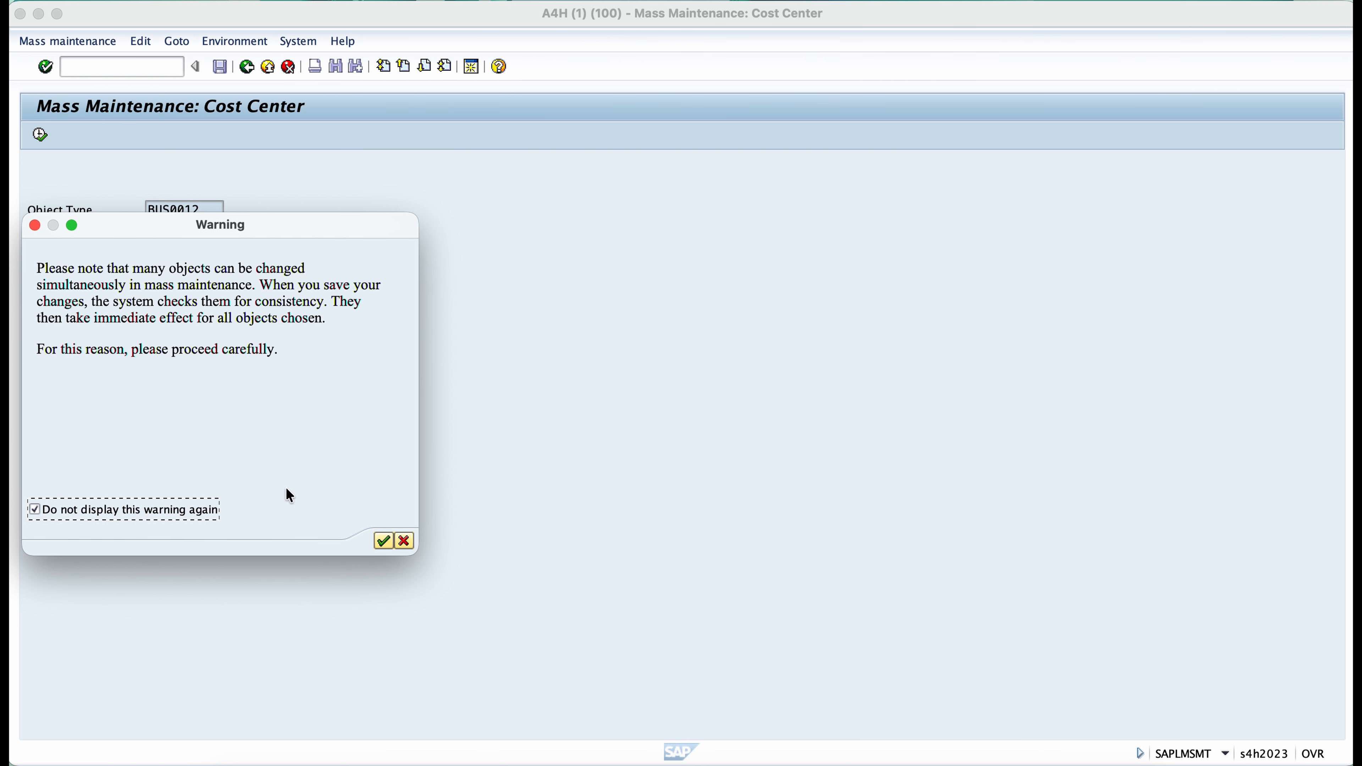
left_click(386, 547)
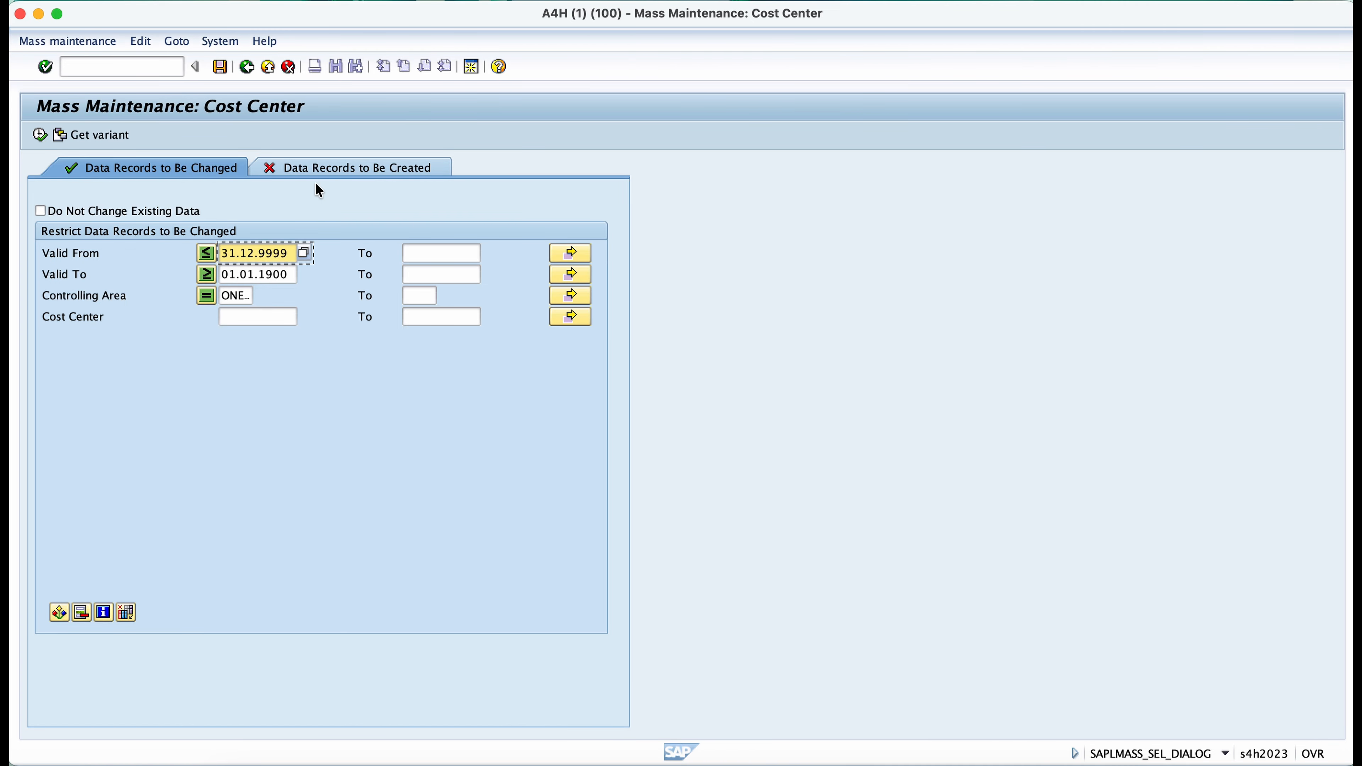
Step: Switch to the data records to be created and accept the information message, suppressing its future display
left_click(381, 174)
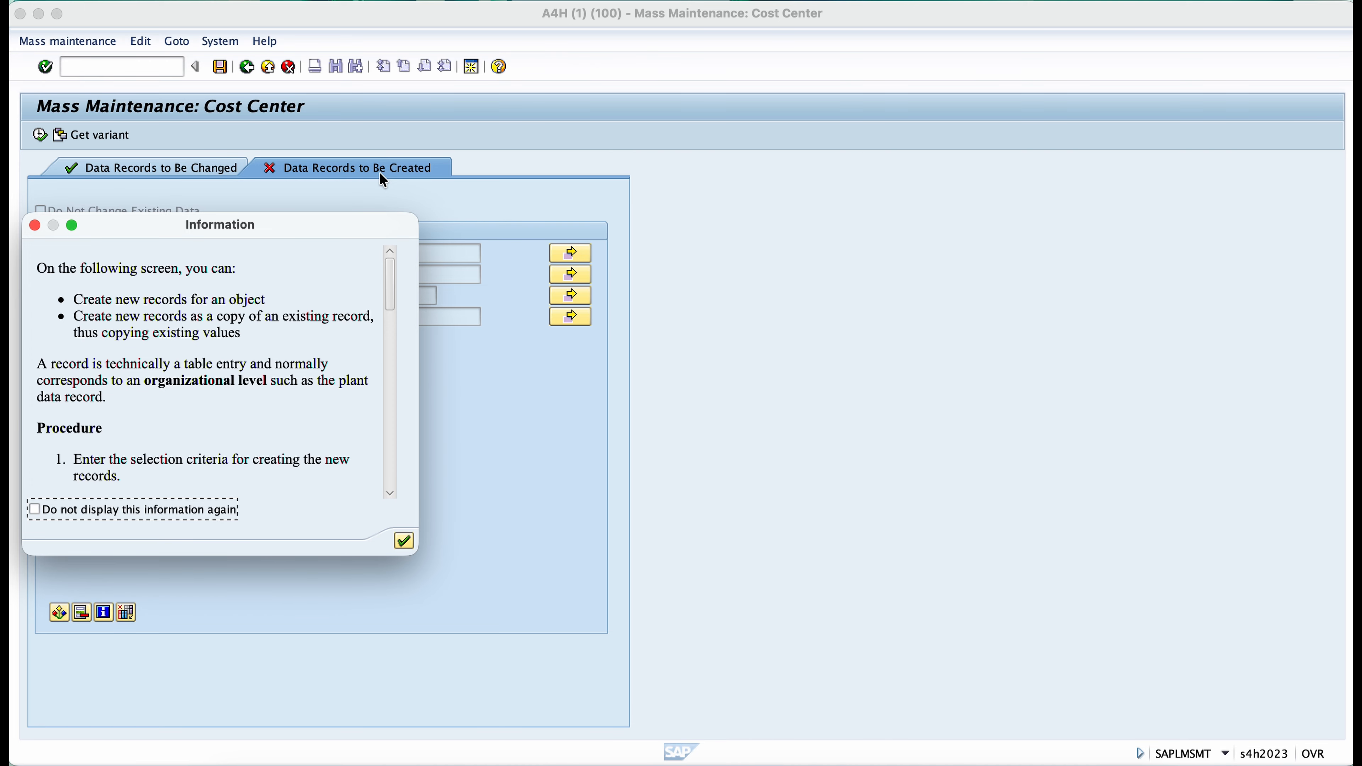
left_click(155, 512)
left_click(403, 541)
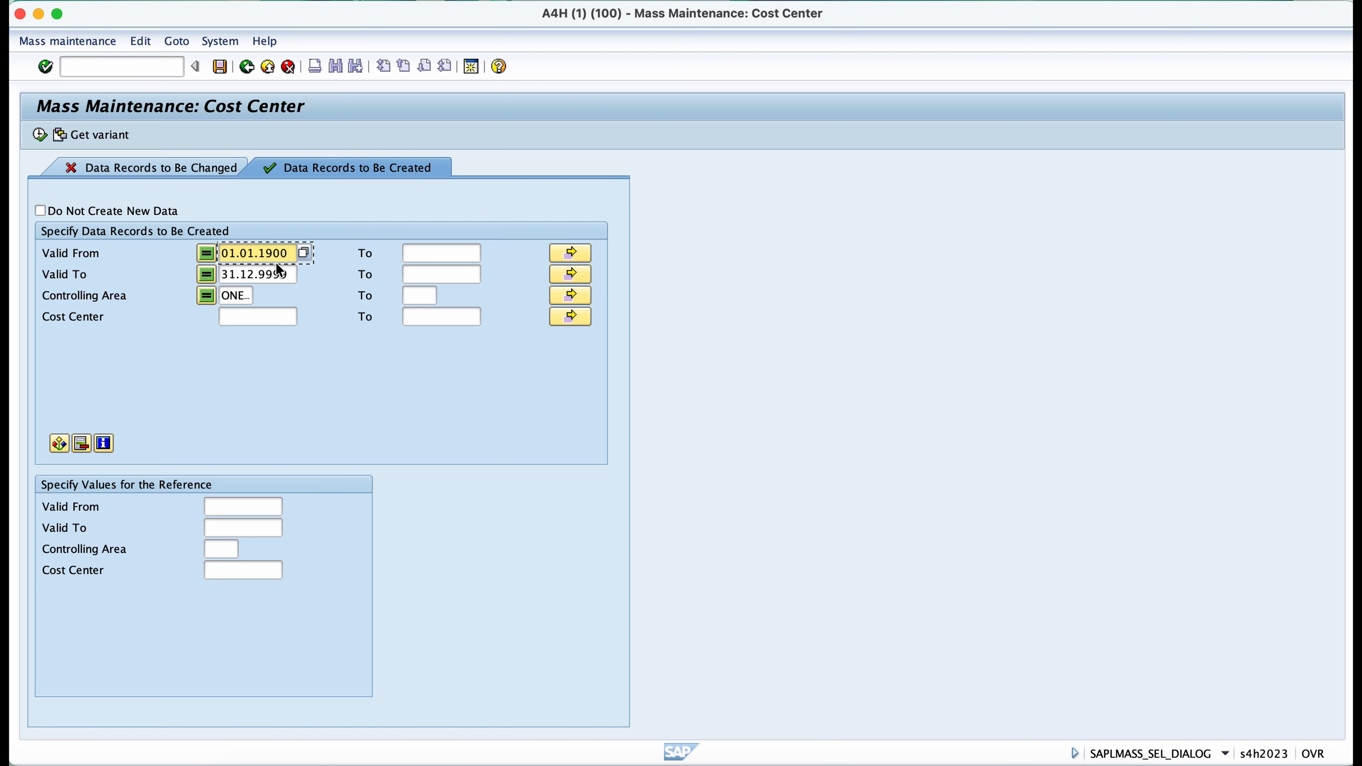
Step: Set the Valid From date of the cost center records being created to 01.01.2024
key("Right")
key("Right")
key("Right")
left_click(97, 272)
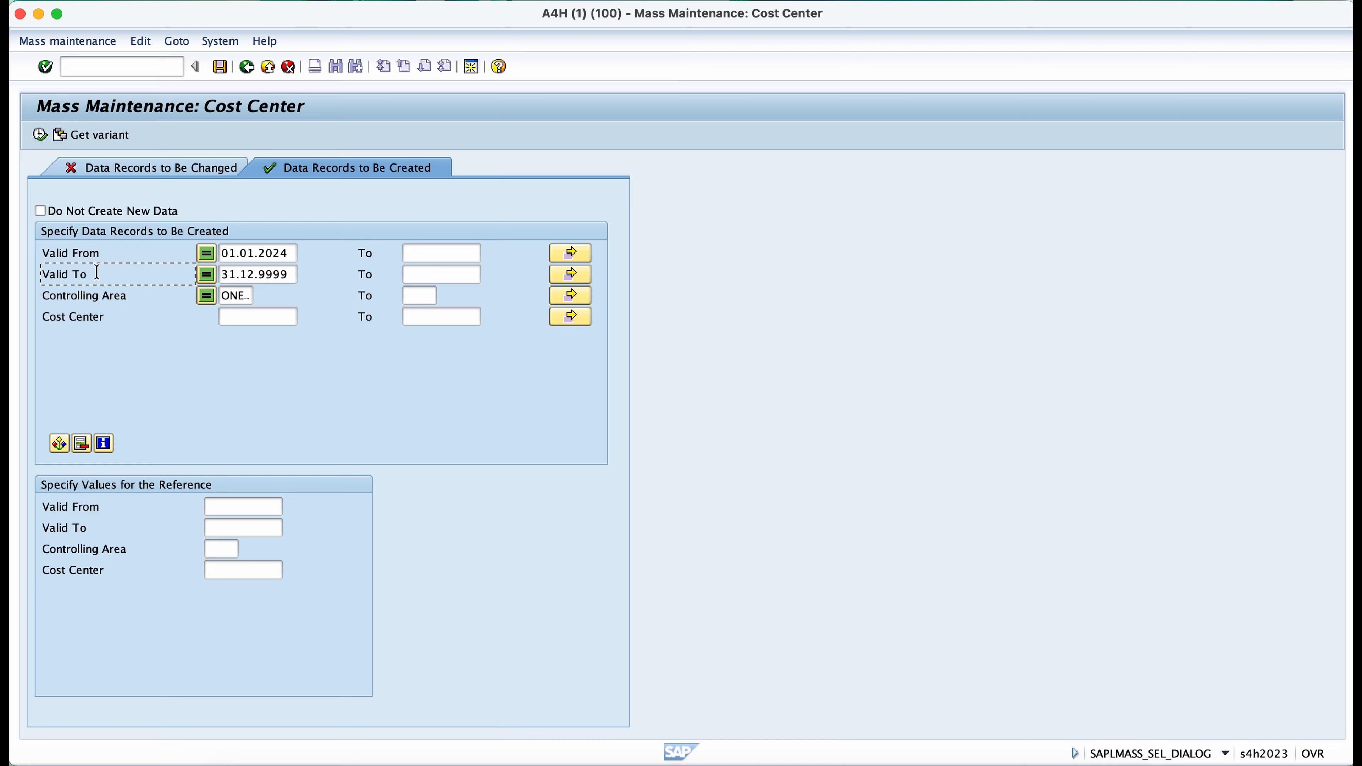
left_click(247, 280)
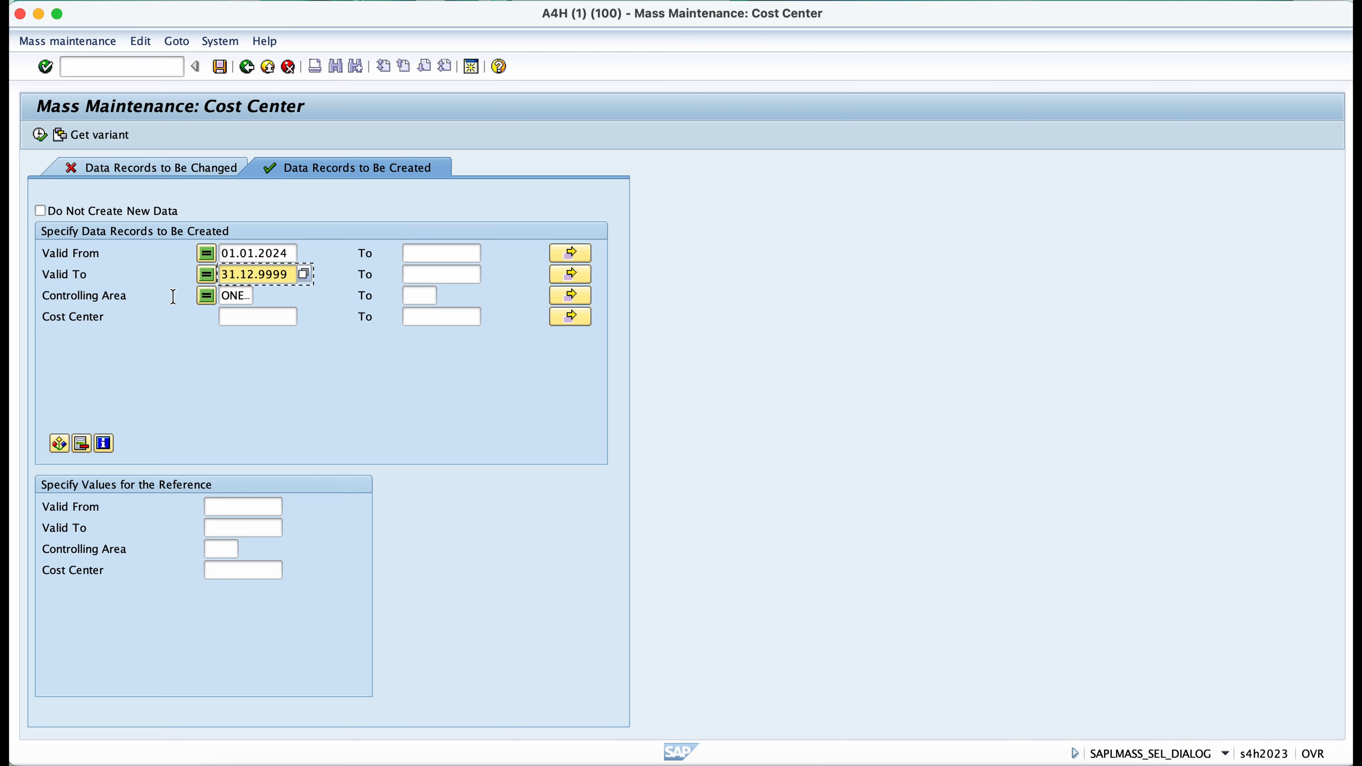
left_click(239, 299)
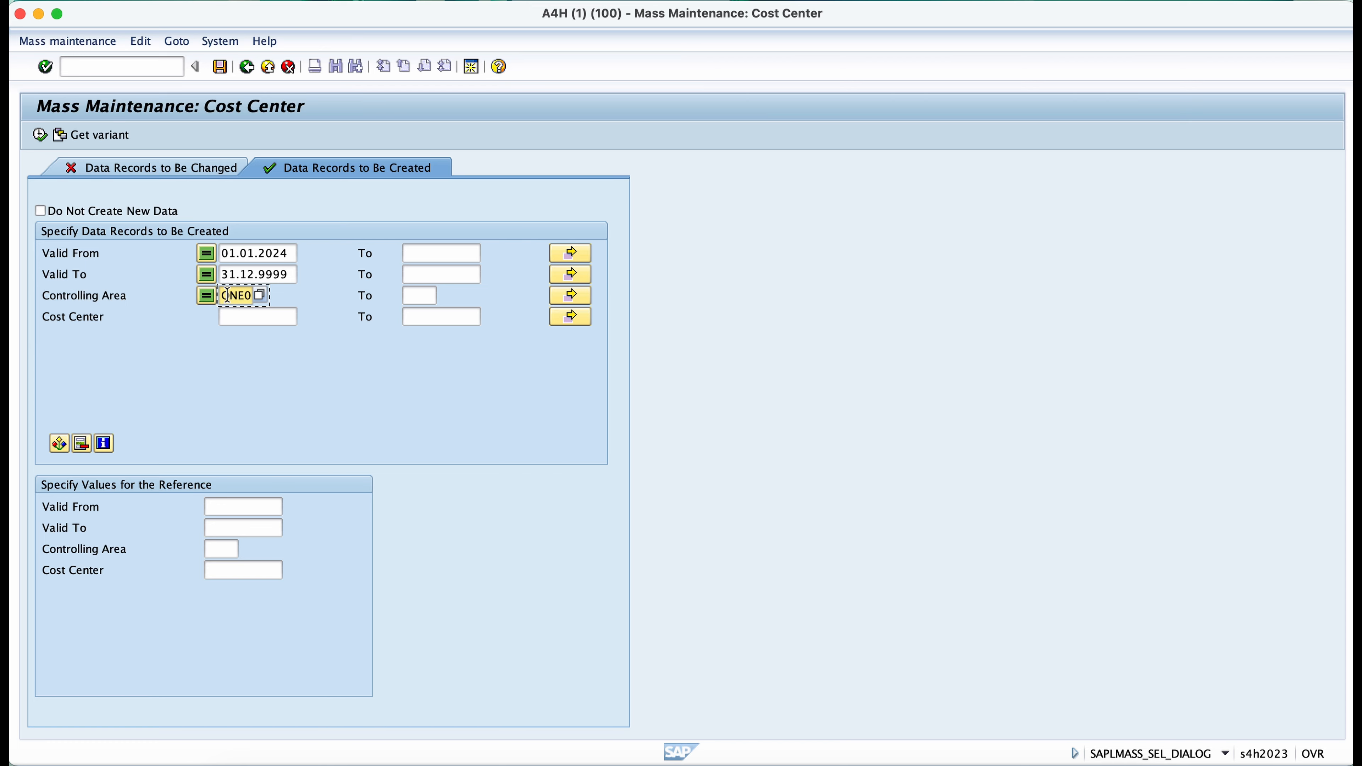
left_click(239, 321)
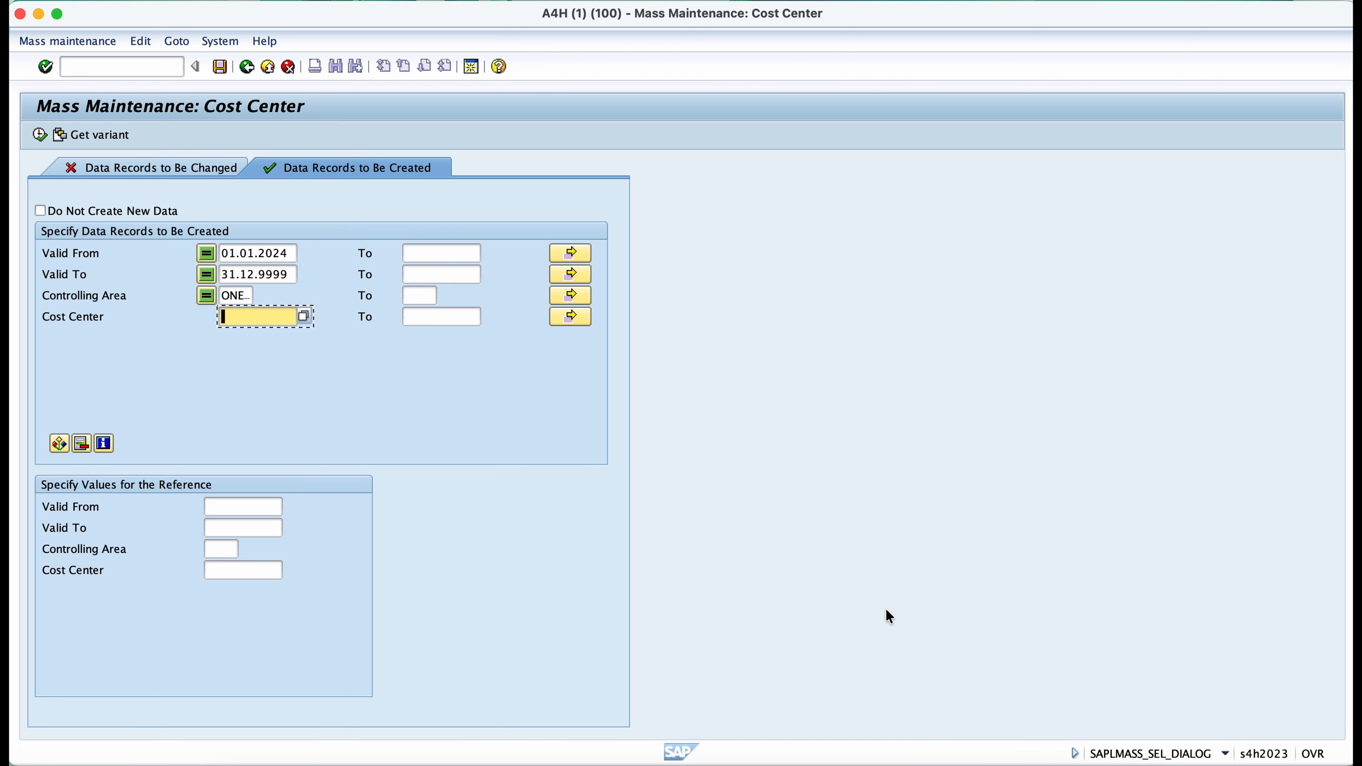
Step: Switch to the Excel workbook Book 1 and copy the cost center codes in cells A2:A9
left_click(901, 759)
left_click(114, 224)
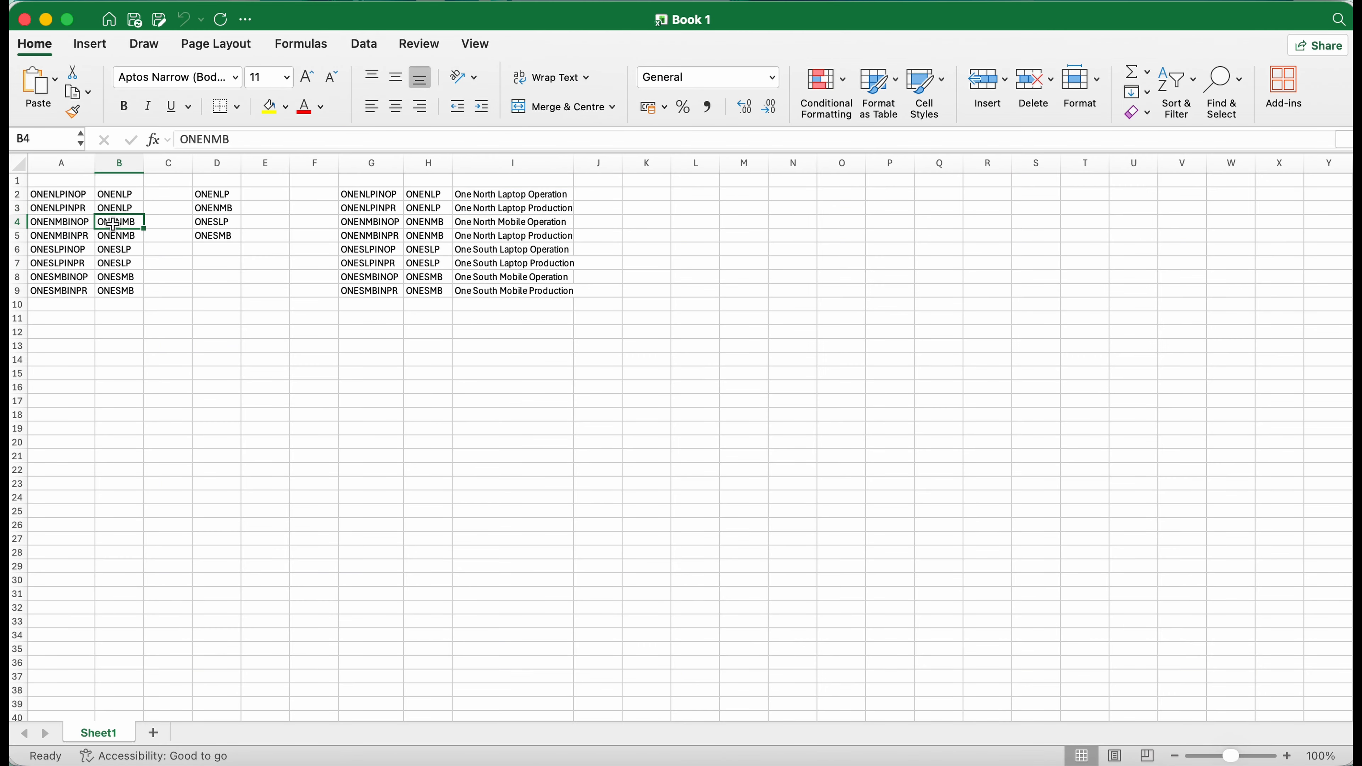
key("Left")
key("Up")
key("Up")
key("ctrl+shift+Down")
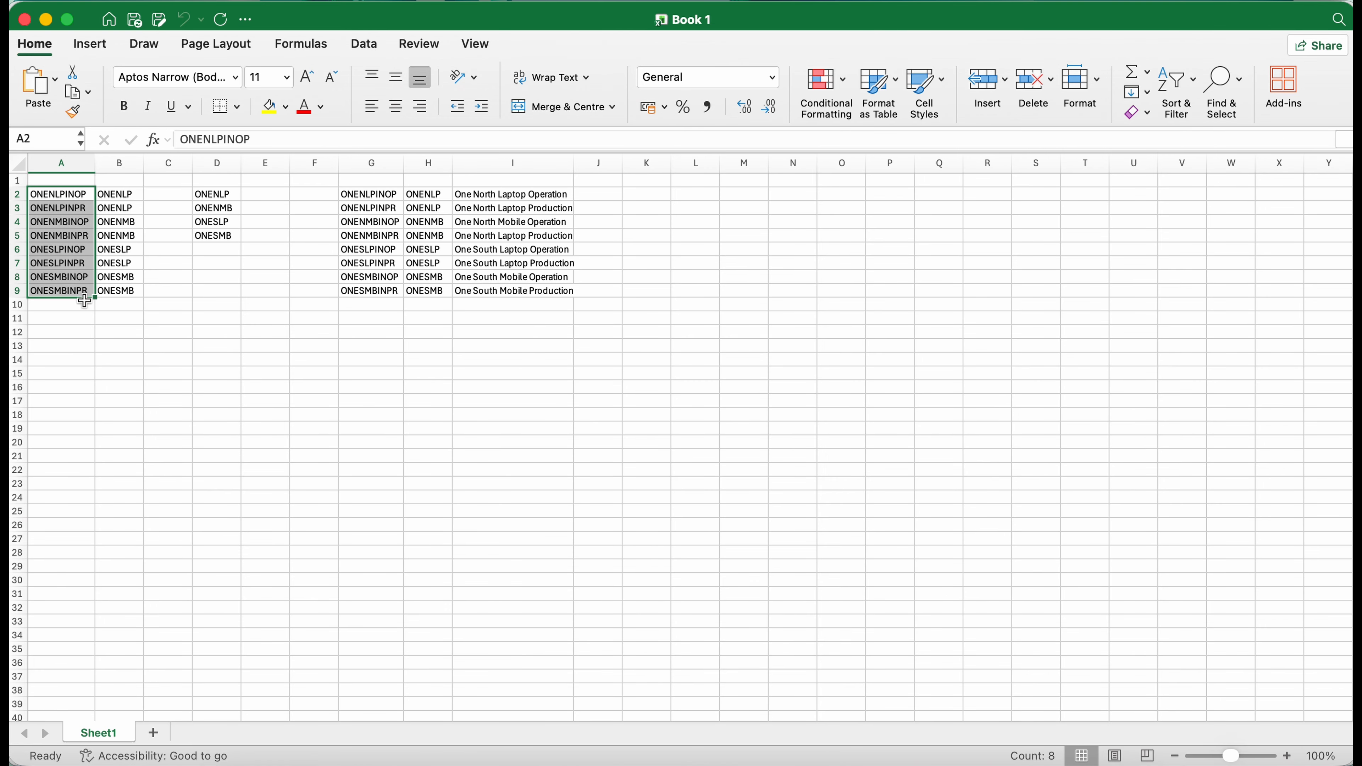
left_click(60, 181)
left_click(62, 195)
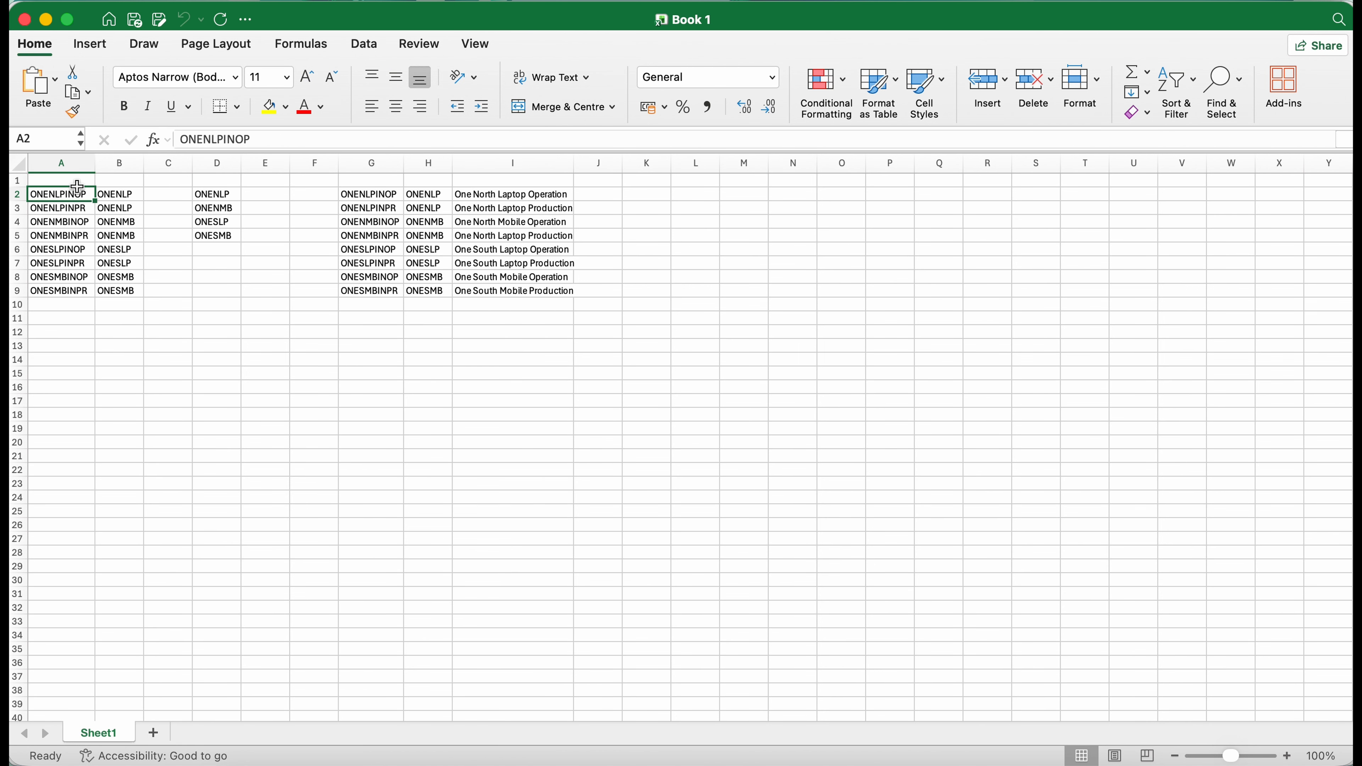
left_click_drag(77, 186, 64, 293)
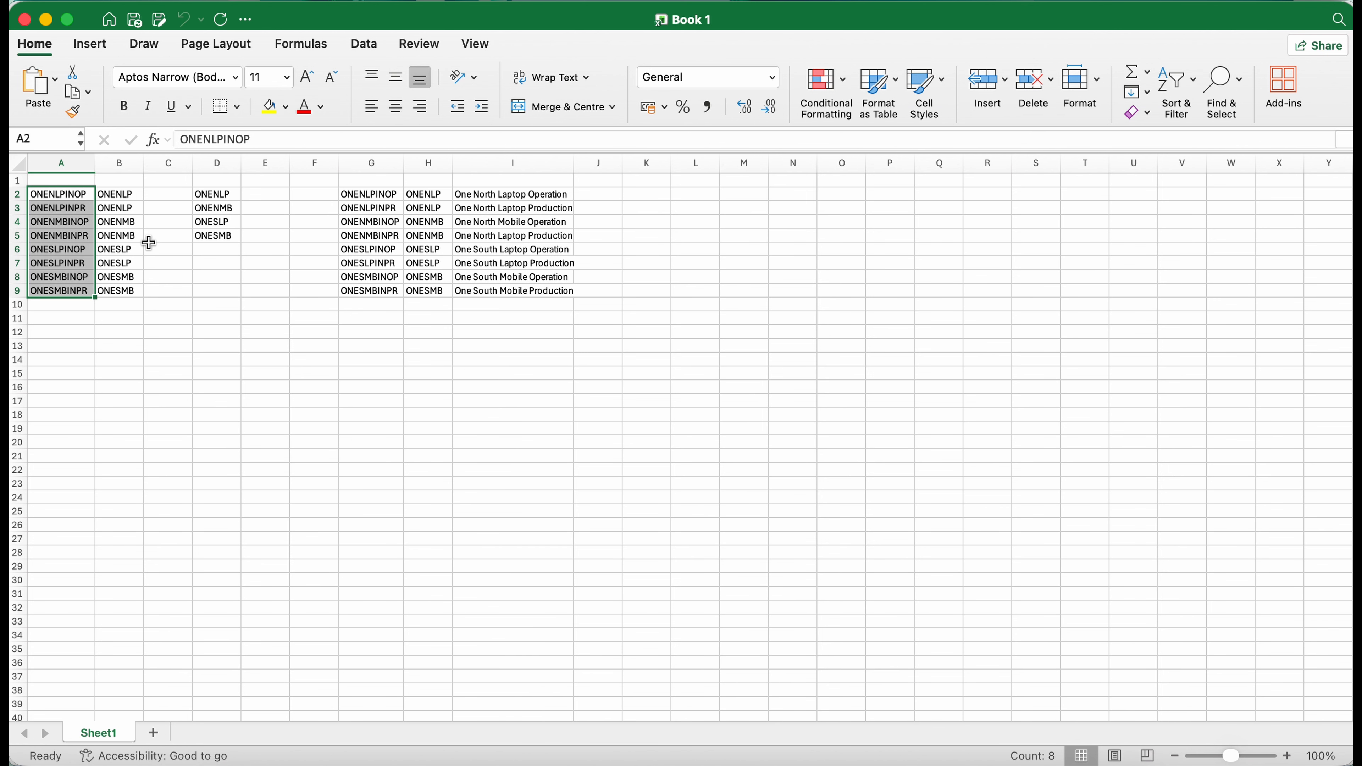
key("super+c")
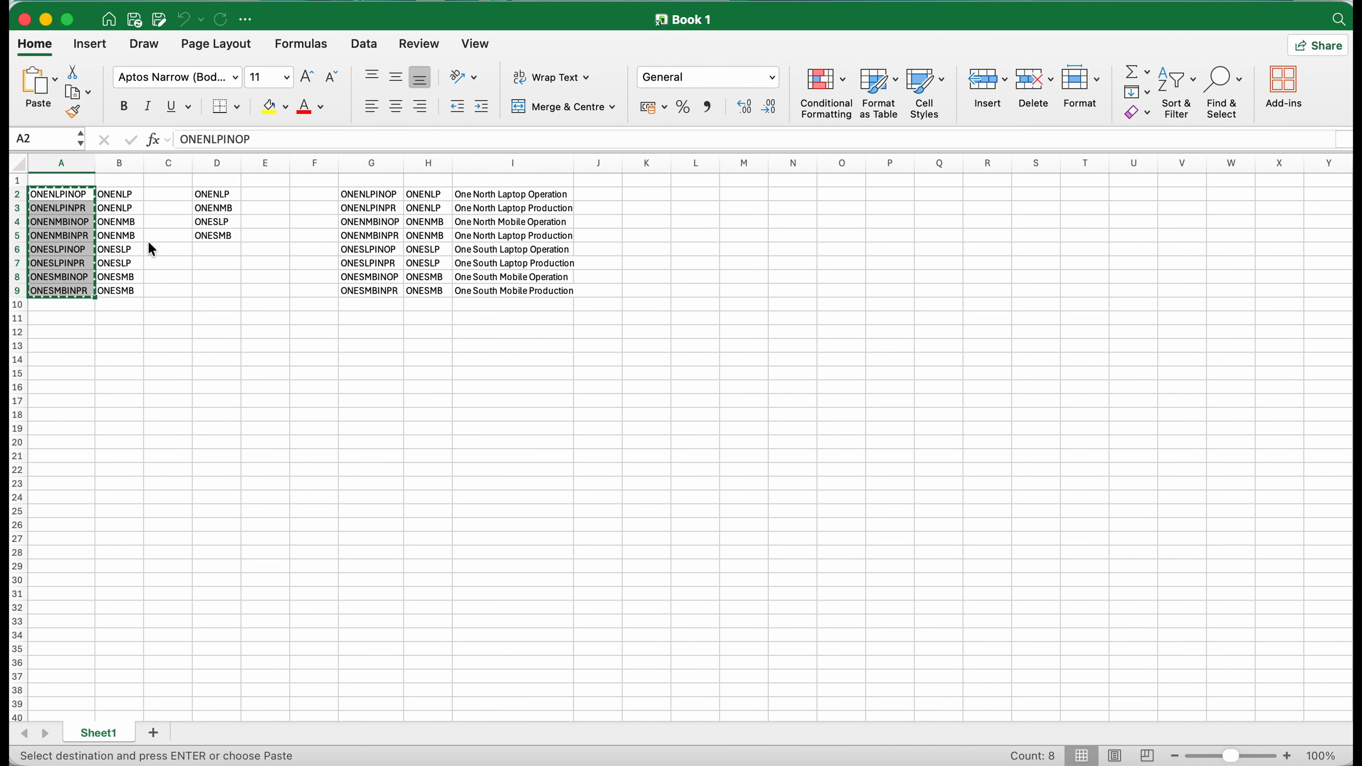
Step: Return to SAP, upload the copied codes as multiple single values for Cost Center, and execute the selection for new records
key("super+Tab")
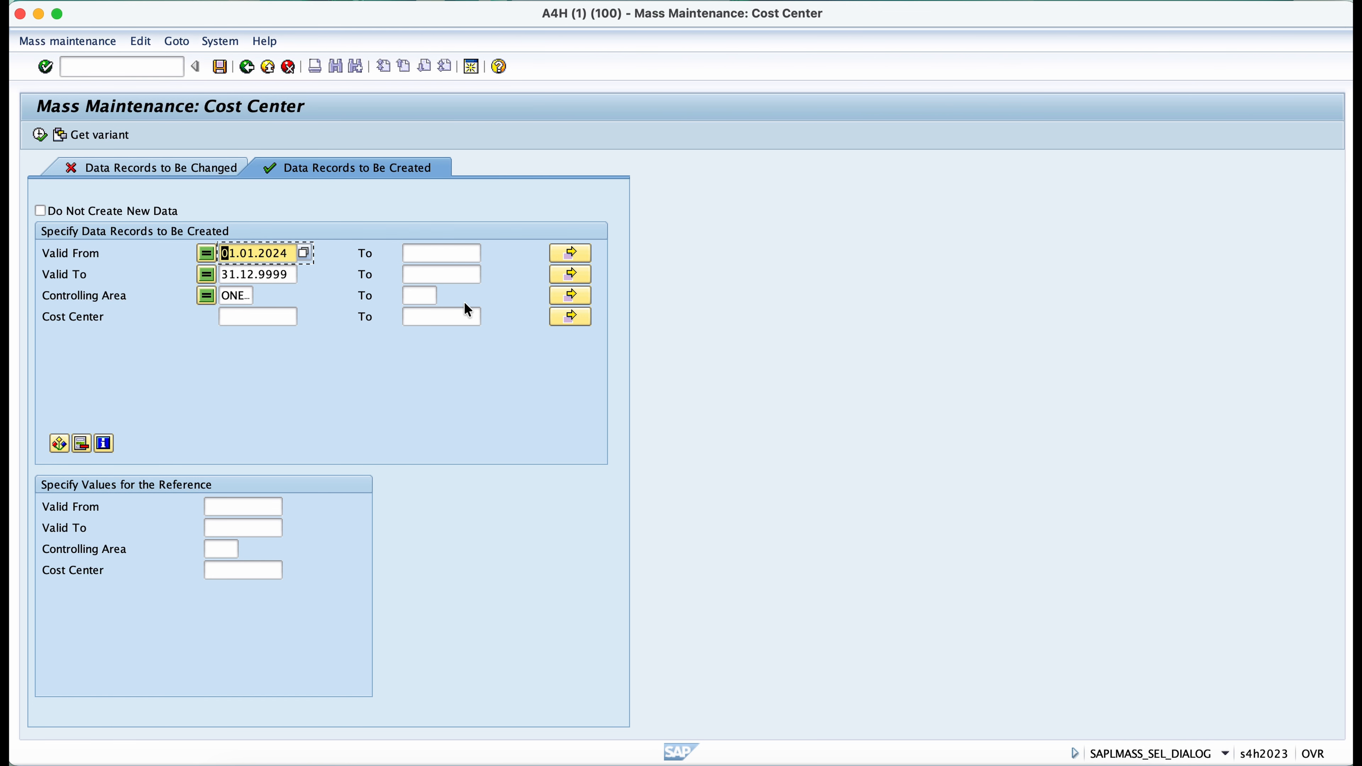
left_click(573, 315)
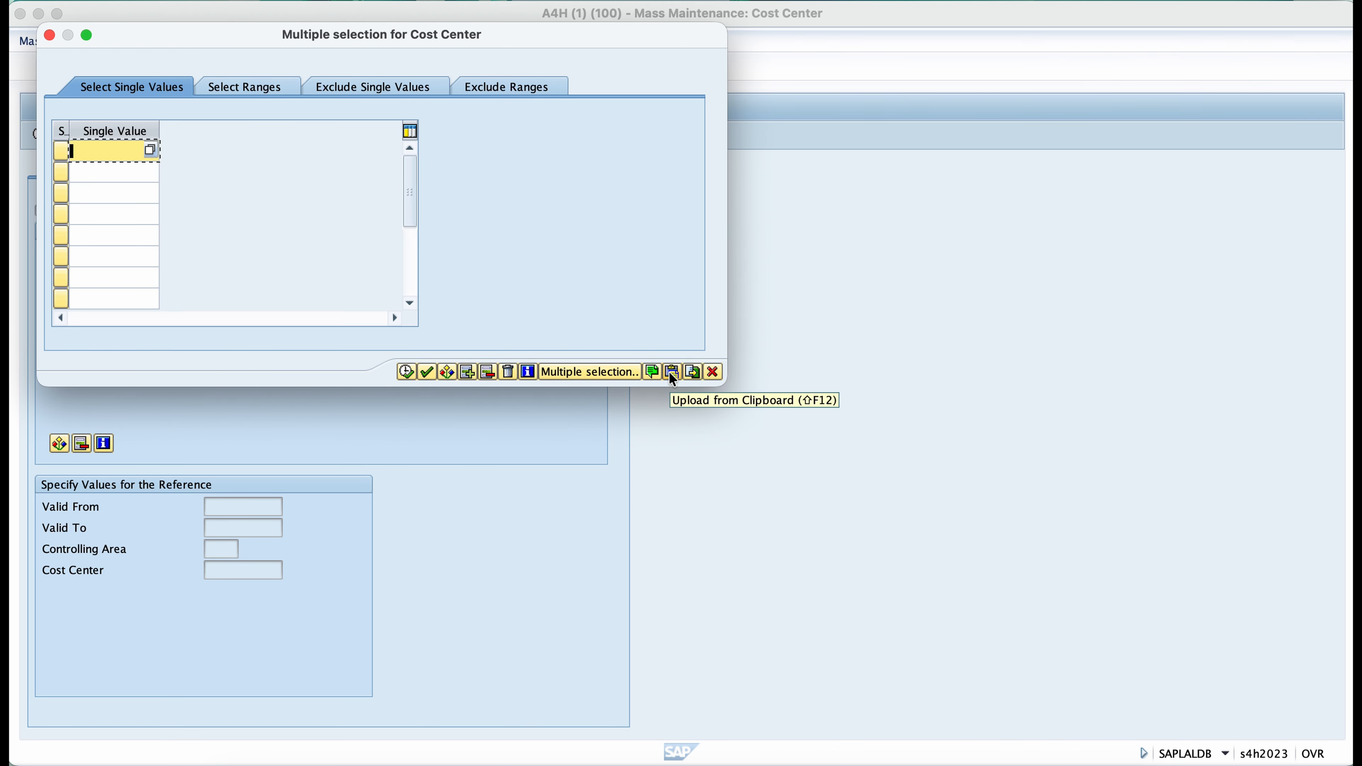
left_click(672, 373)
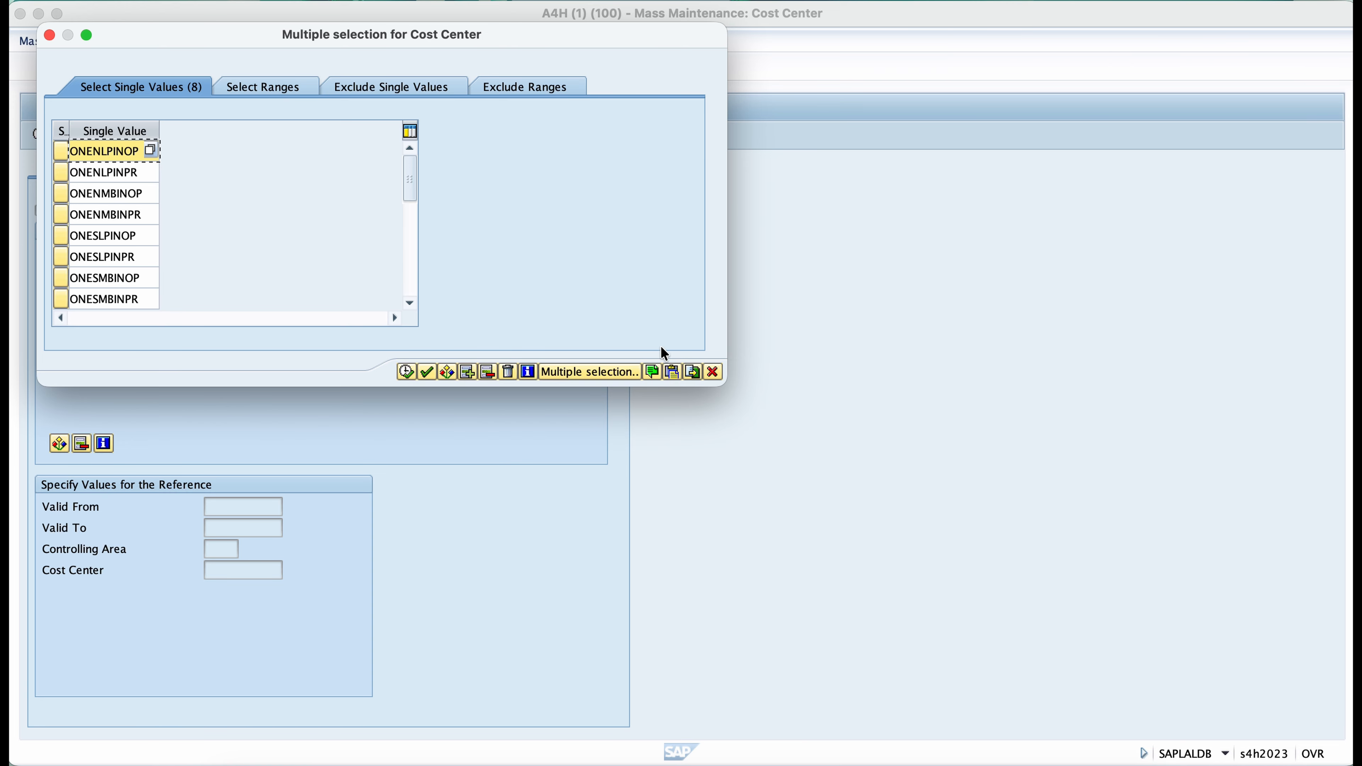
left_click(530, 293)
left_click(406, 372)
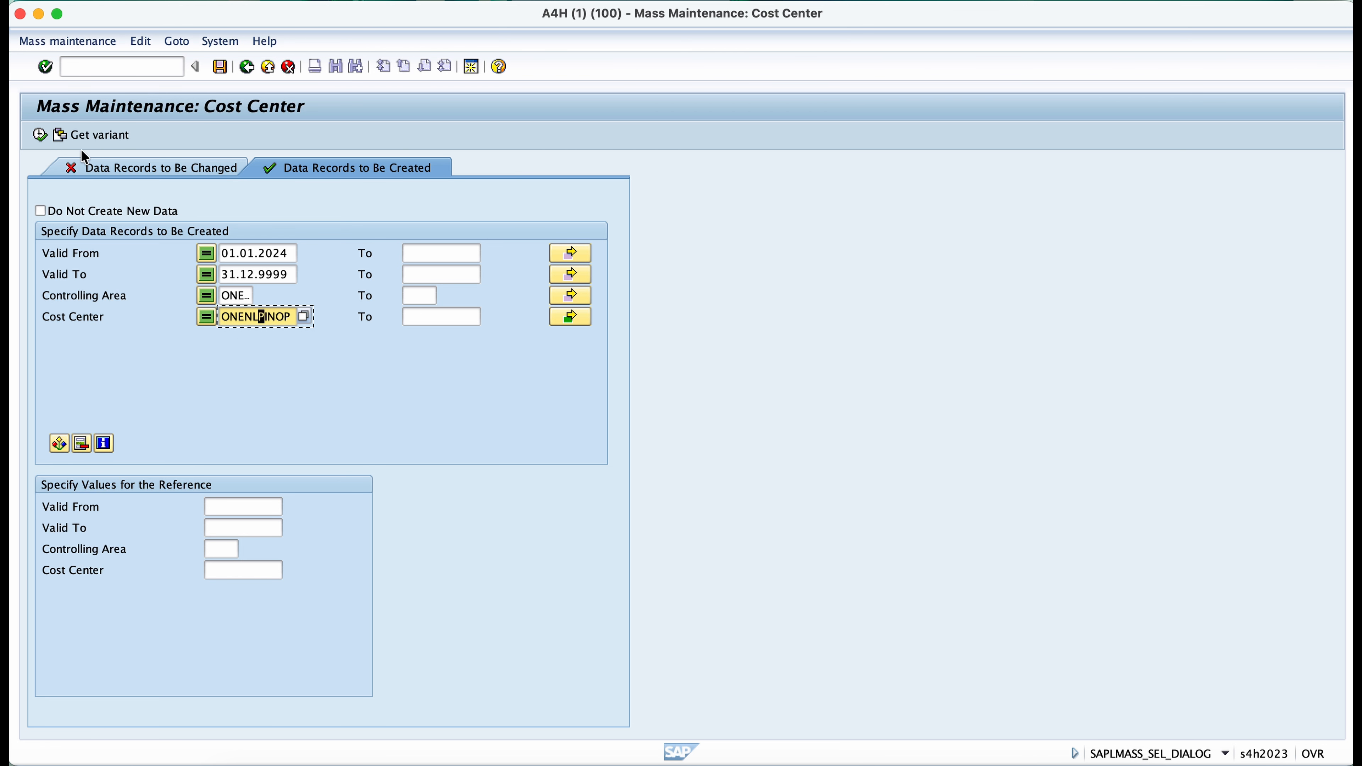
left_click(41, 134)
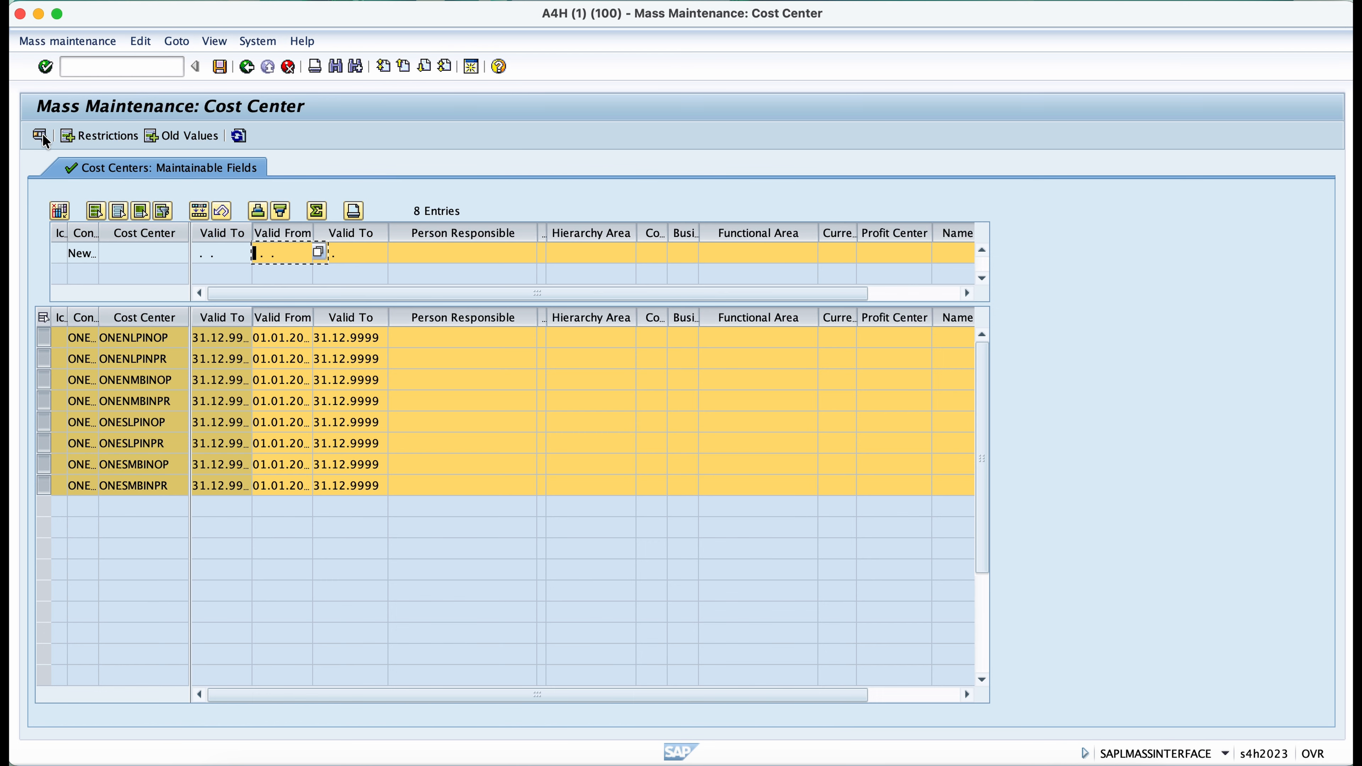
left_click(299, 337)
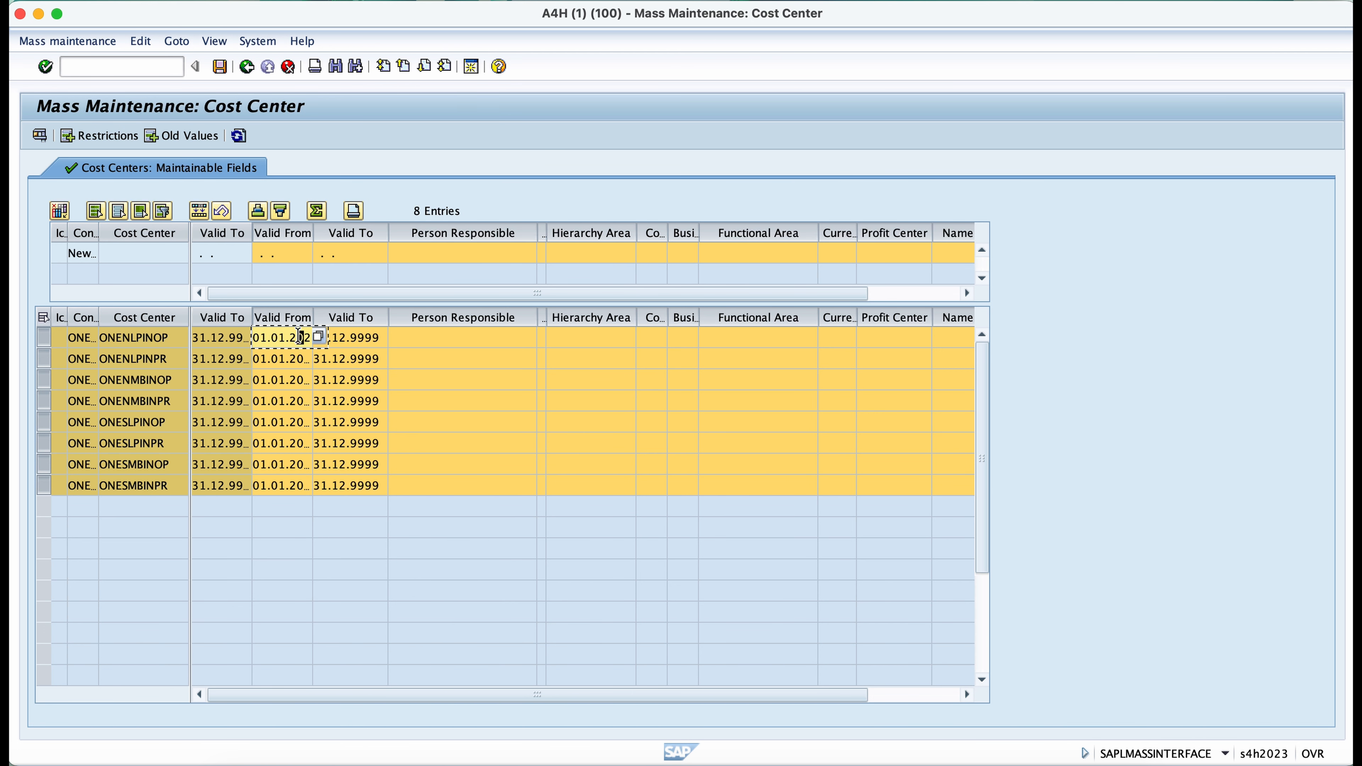
left_click(350, 337)
left_click(442, 340)
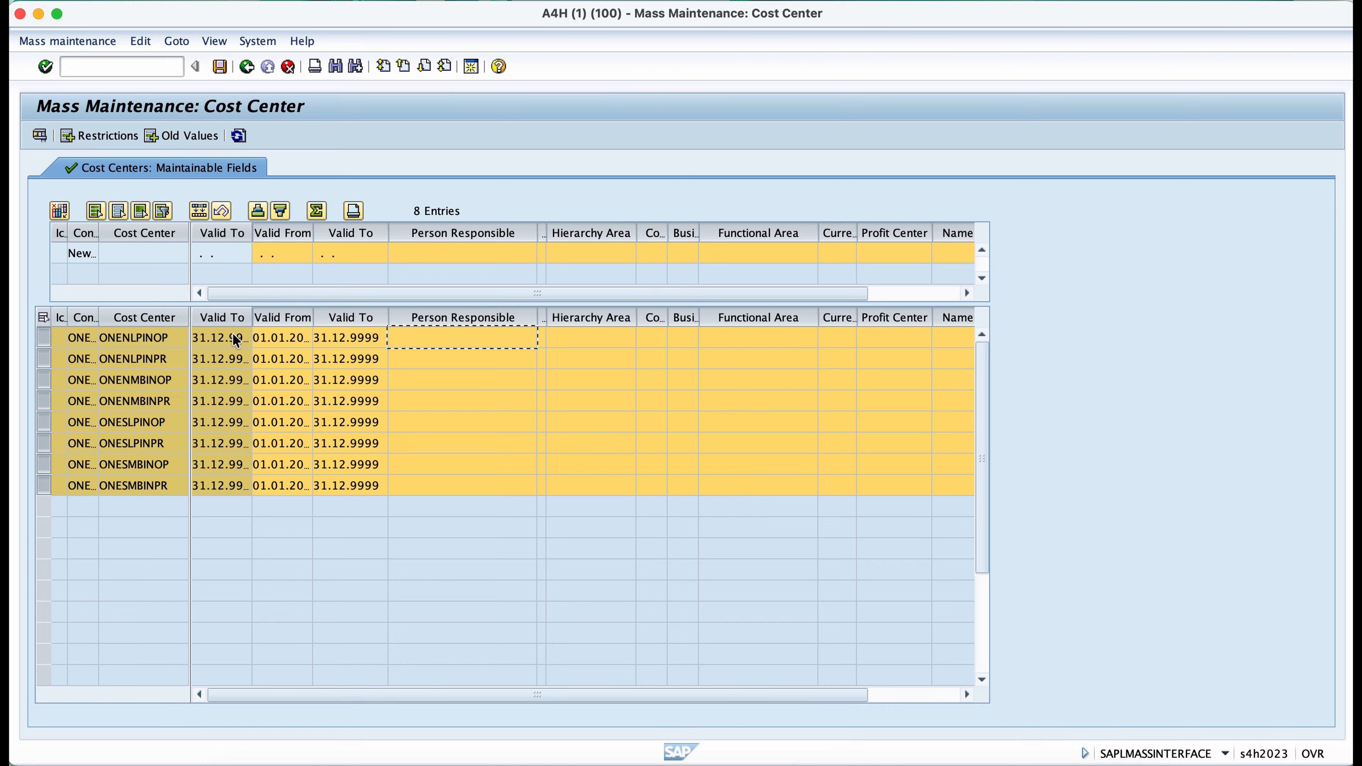
left_click(280, 338)
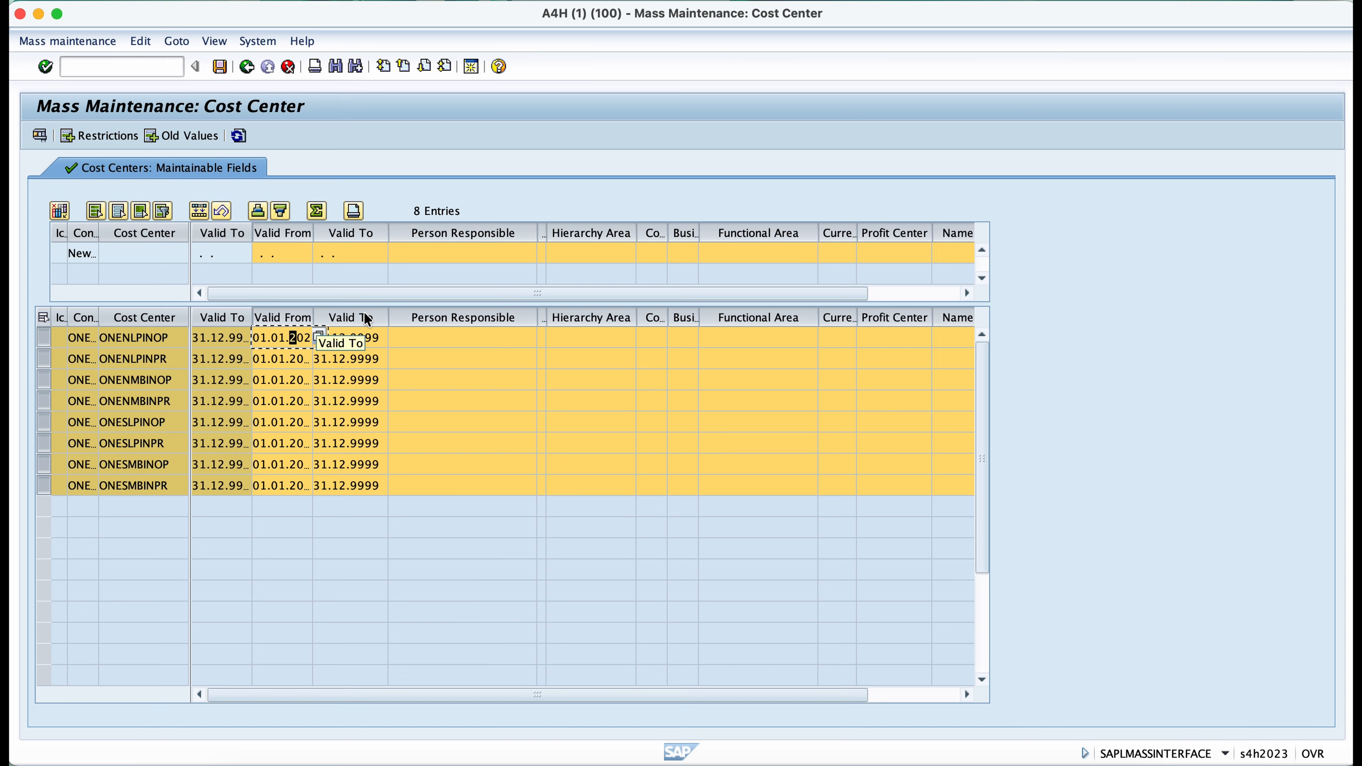
left_click(277, 350)
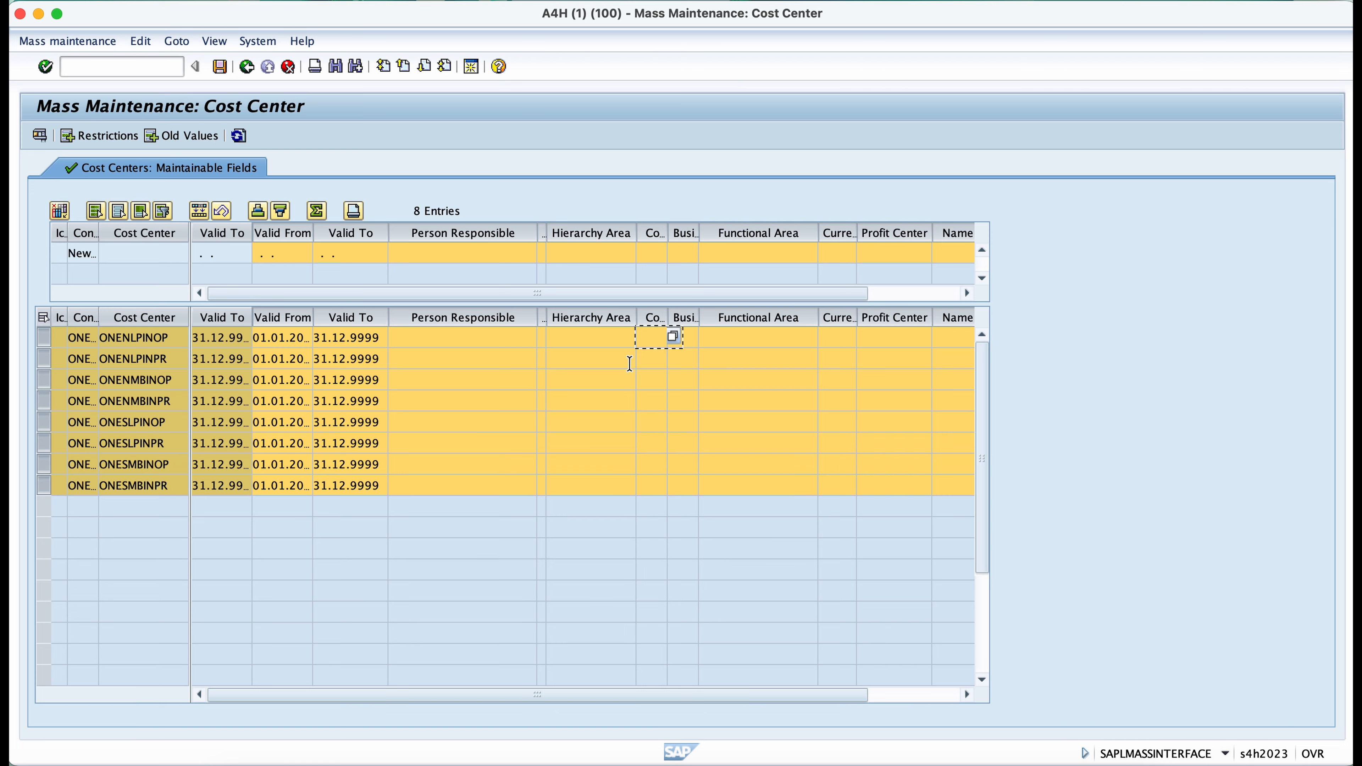
Step: Open the single cost center creation transaction in a new session with /oks01
left_click(138, 67)
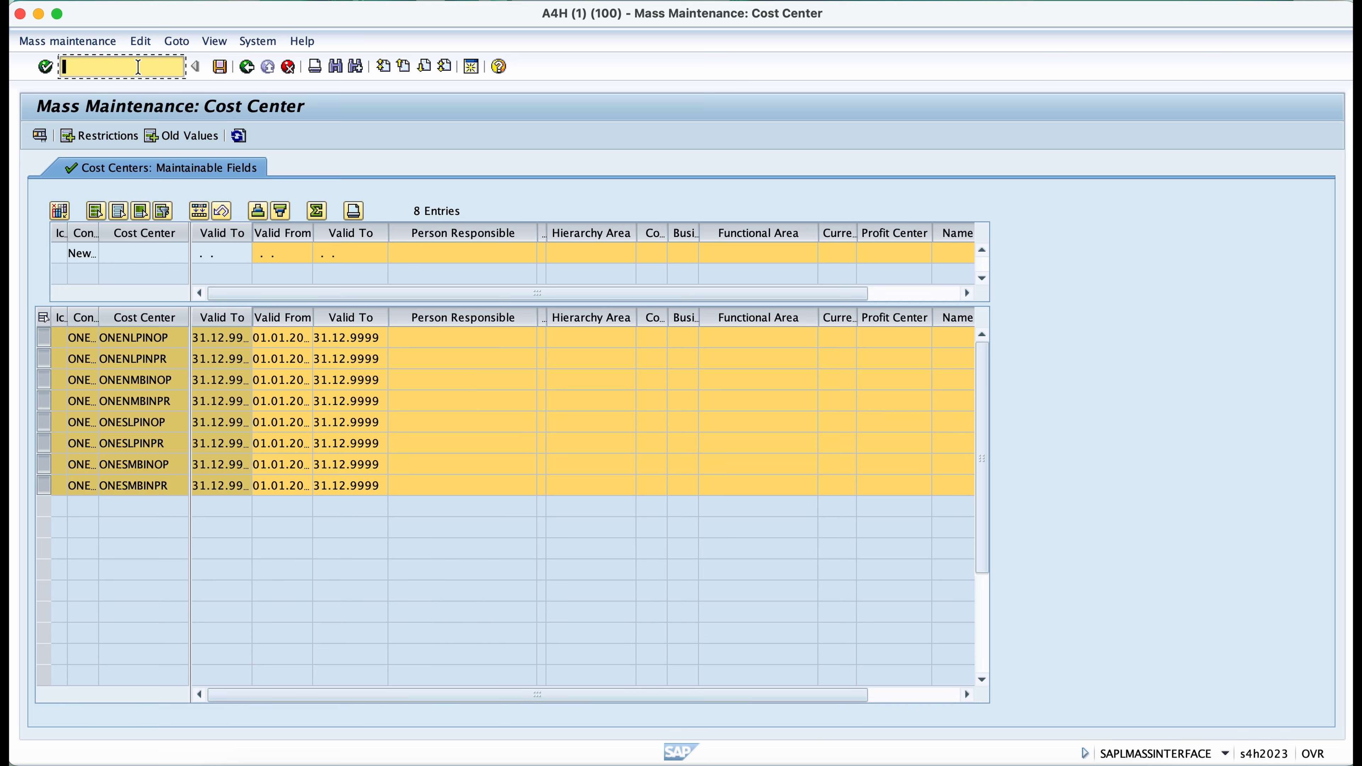
type("/oks01")
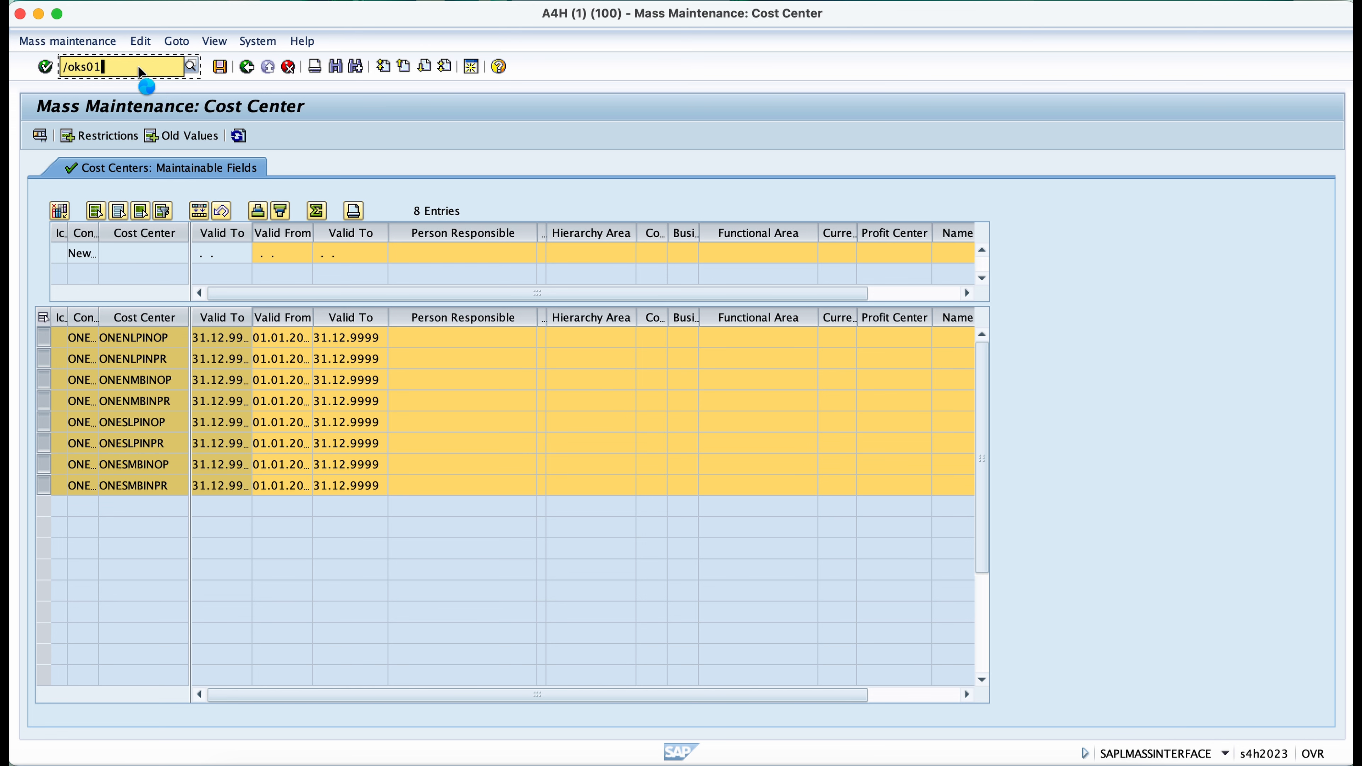
key("Return")
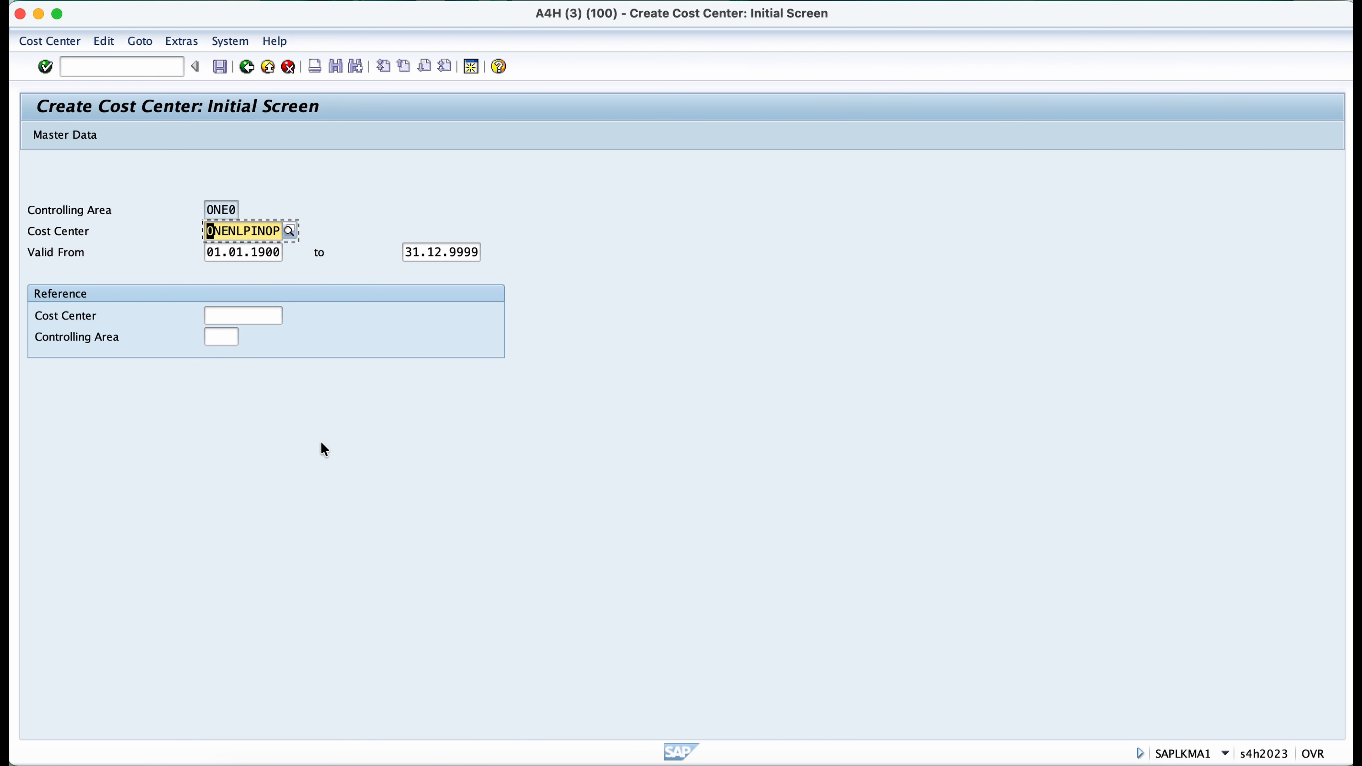
Step: Copy the code ONENLPINOP from cell A2 of Book 1 into the Cost Center field and continue to the basic screen
key("super+Tab")
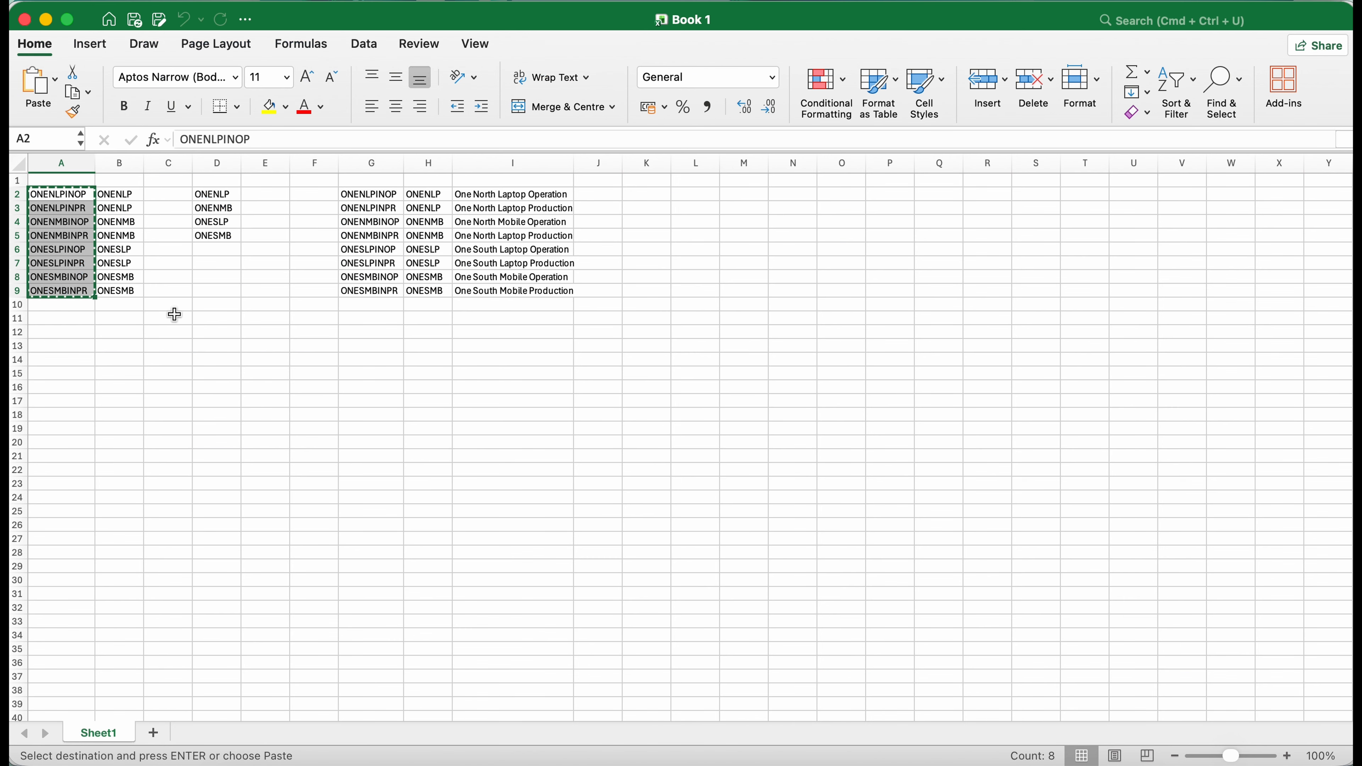
left_click(74, 203)
key("super+c")
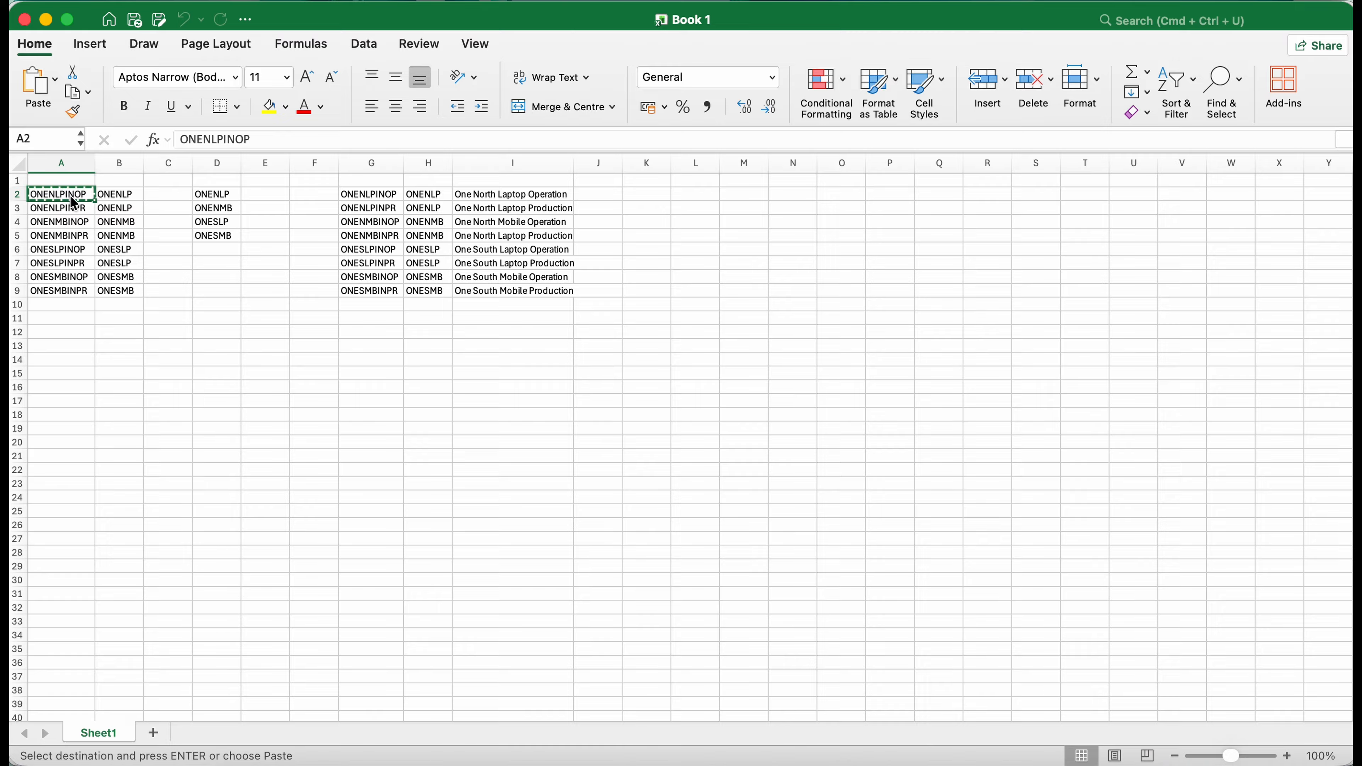
key("super+Tab")
key("super+v")
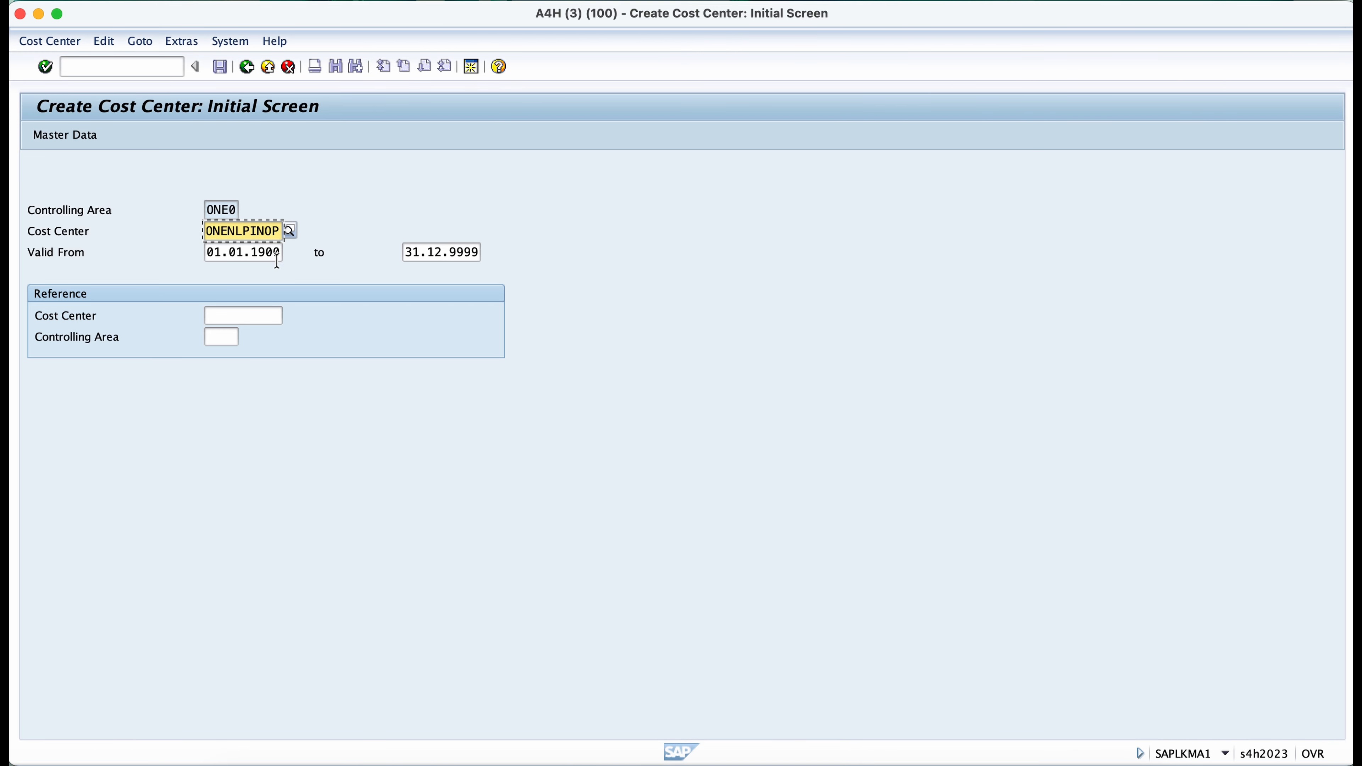
left_click(229, 252)
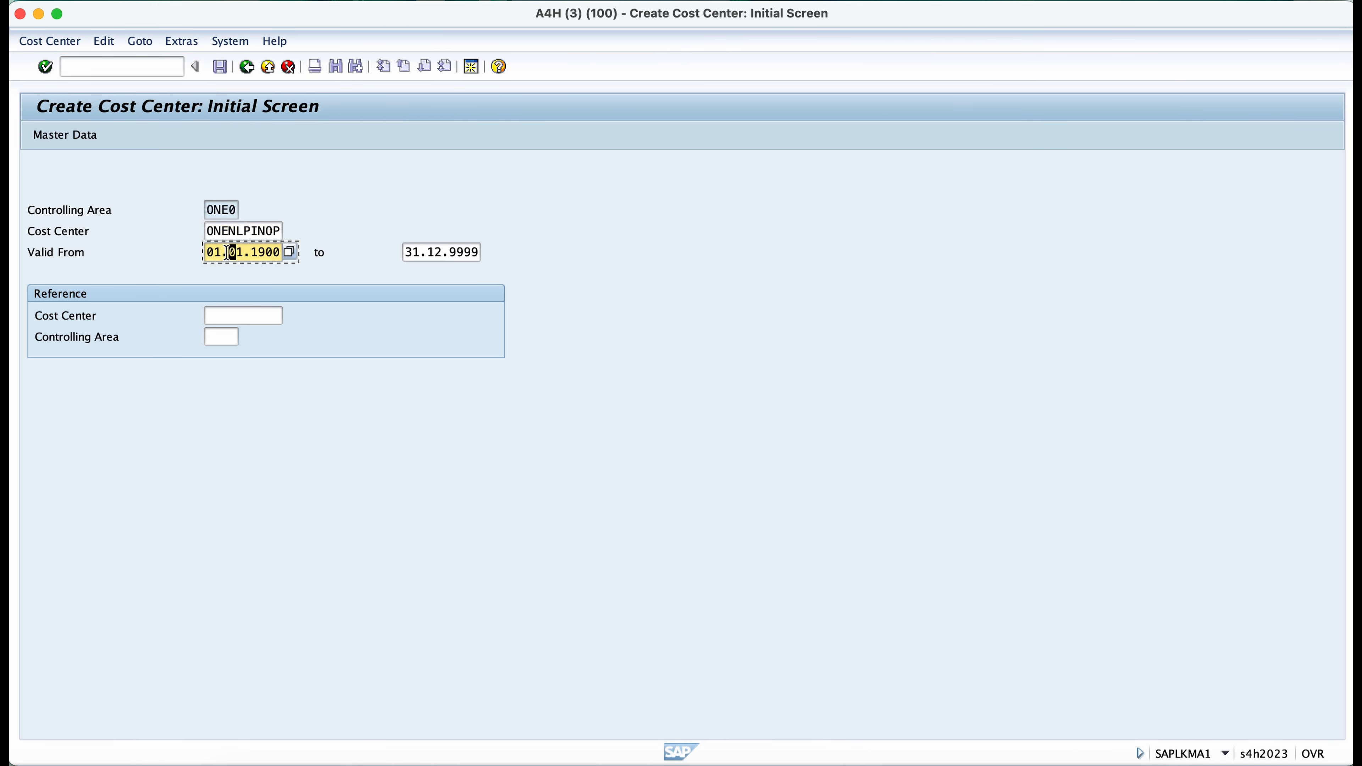
left_click(437, 251)
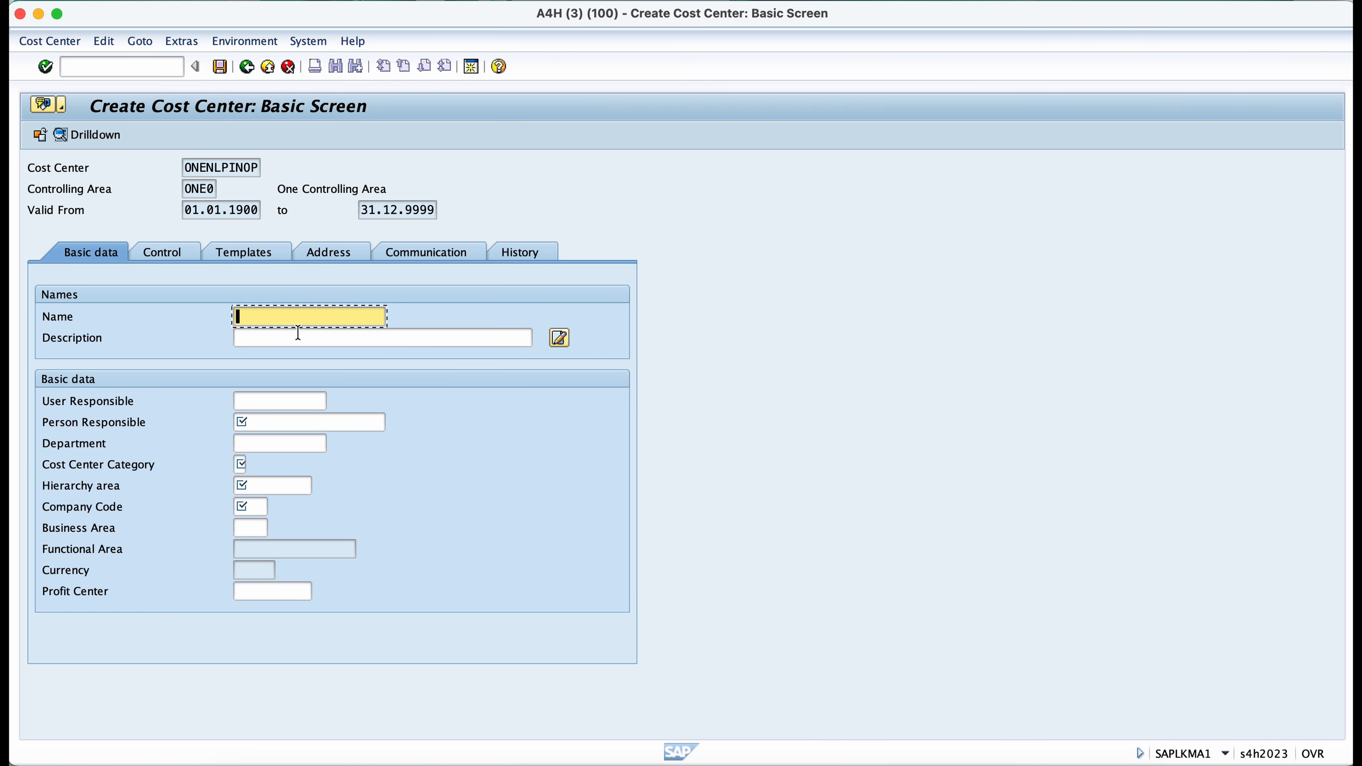
Step: Examine the mandatory basic data fields of the single cost center screen and compare them with the mass maintenance columns
left_click(377, 337)
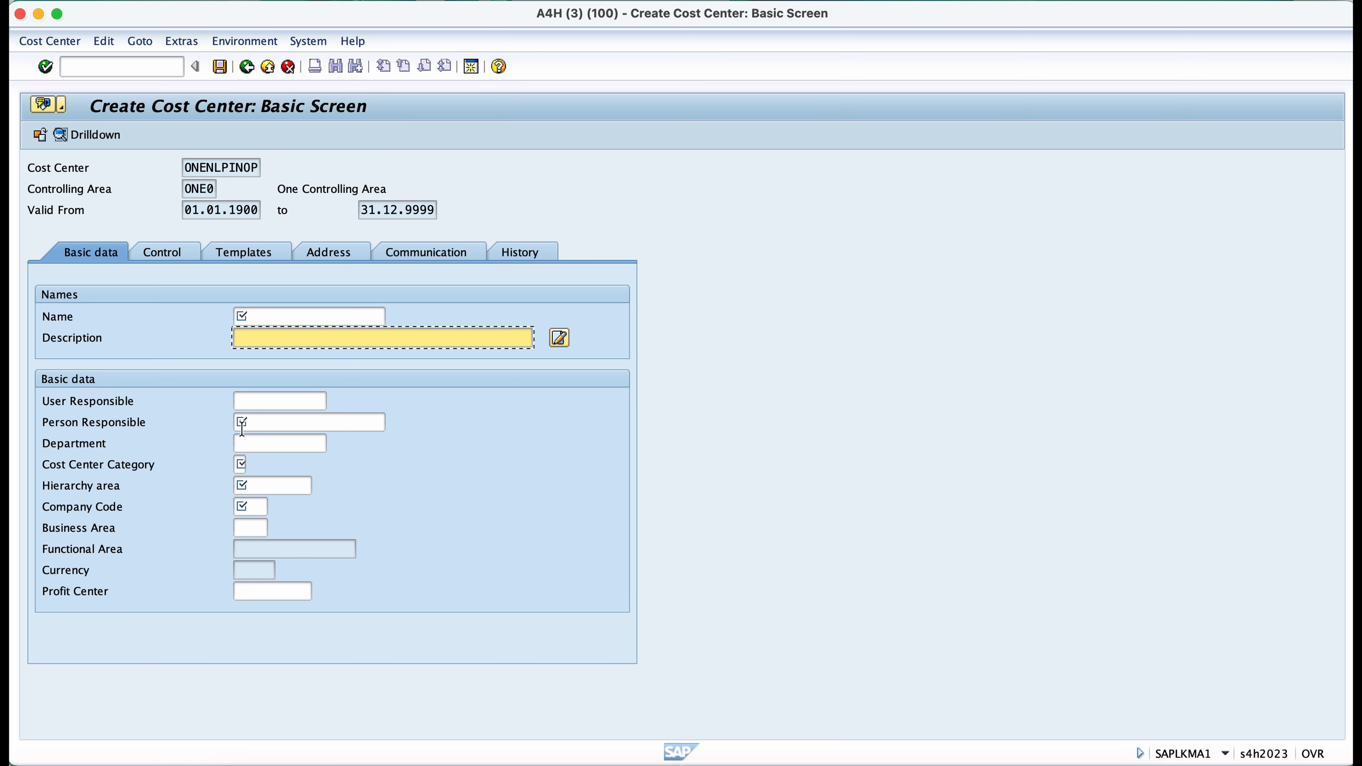
left_click(256, 422)
left_click(241, 464)
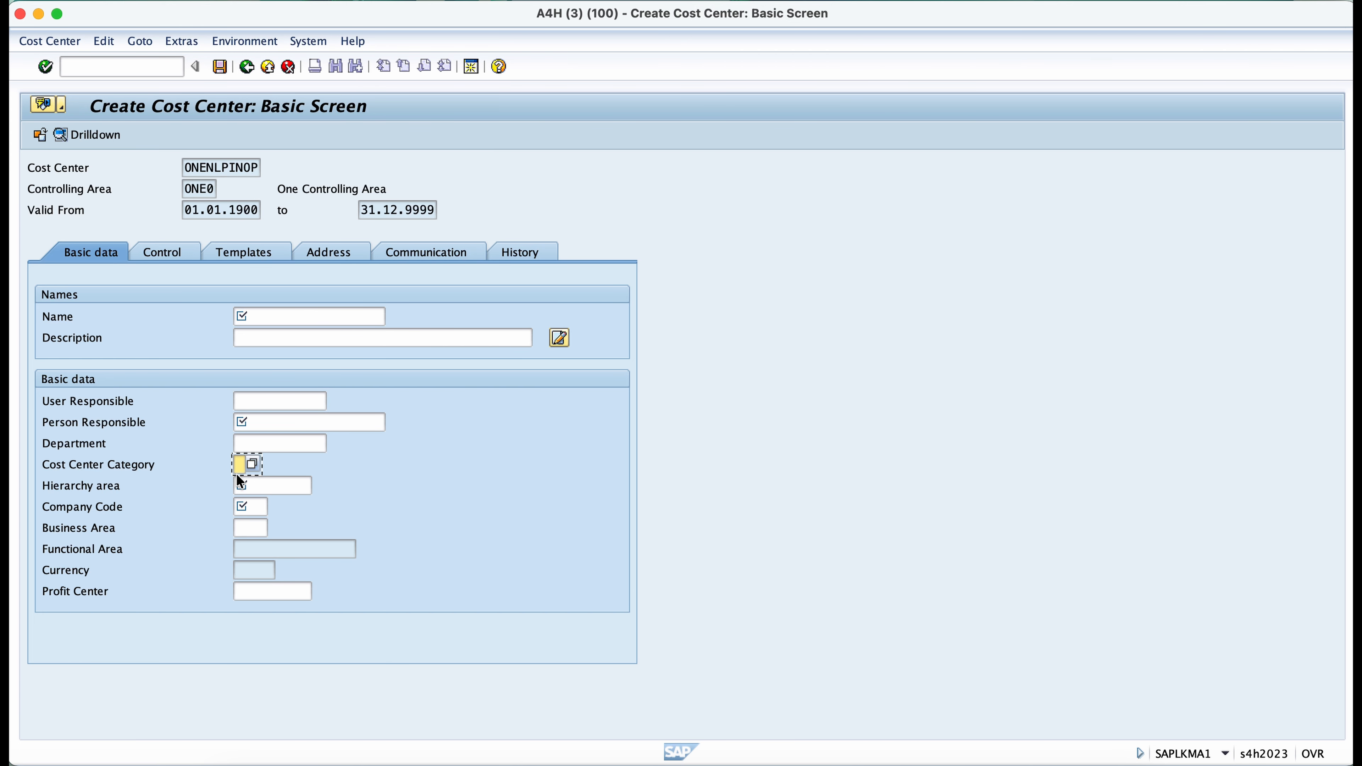
left_click(253, 506)
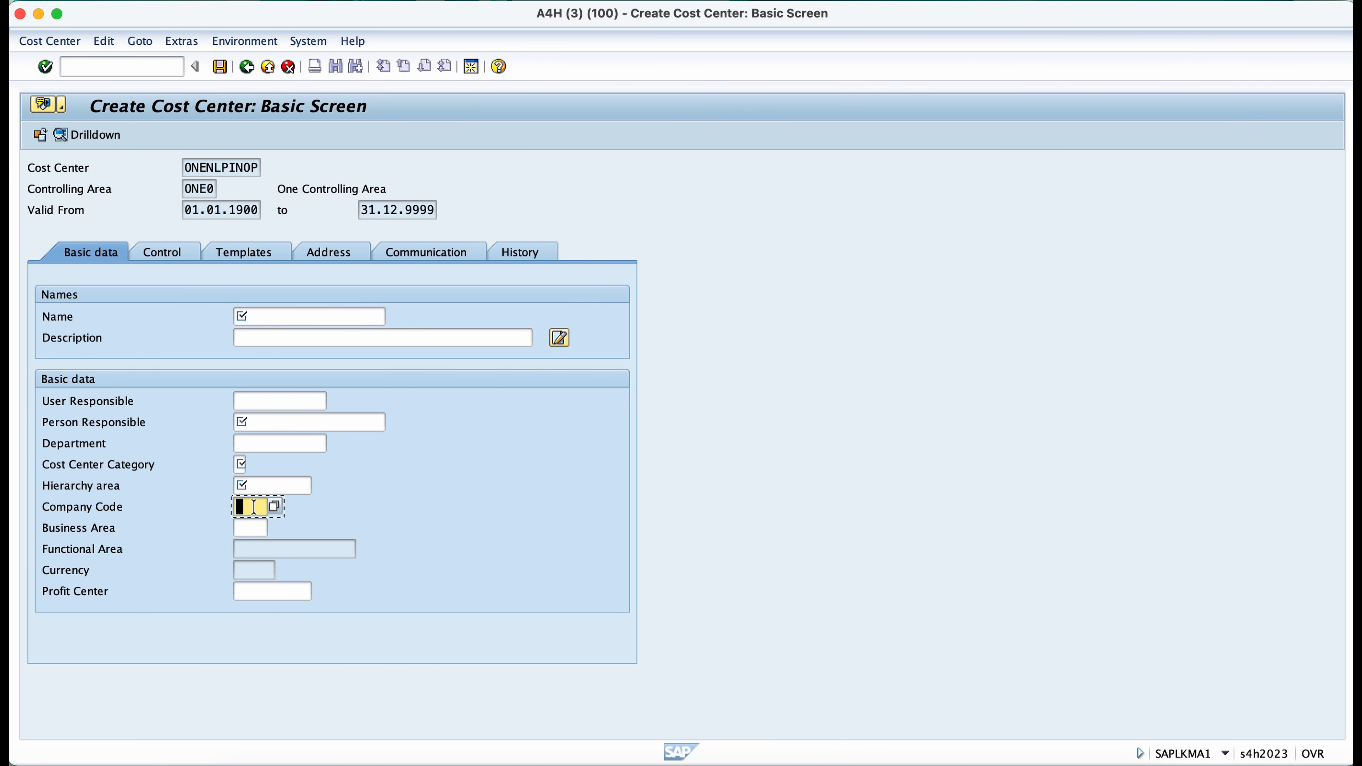
key("shift+Tab")
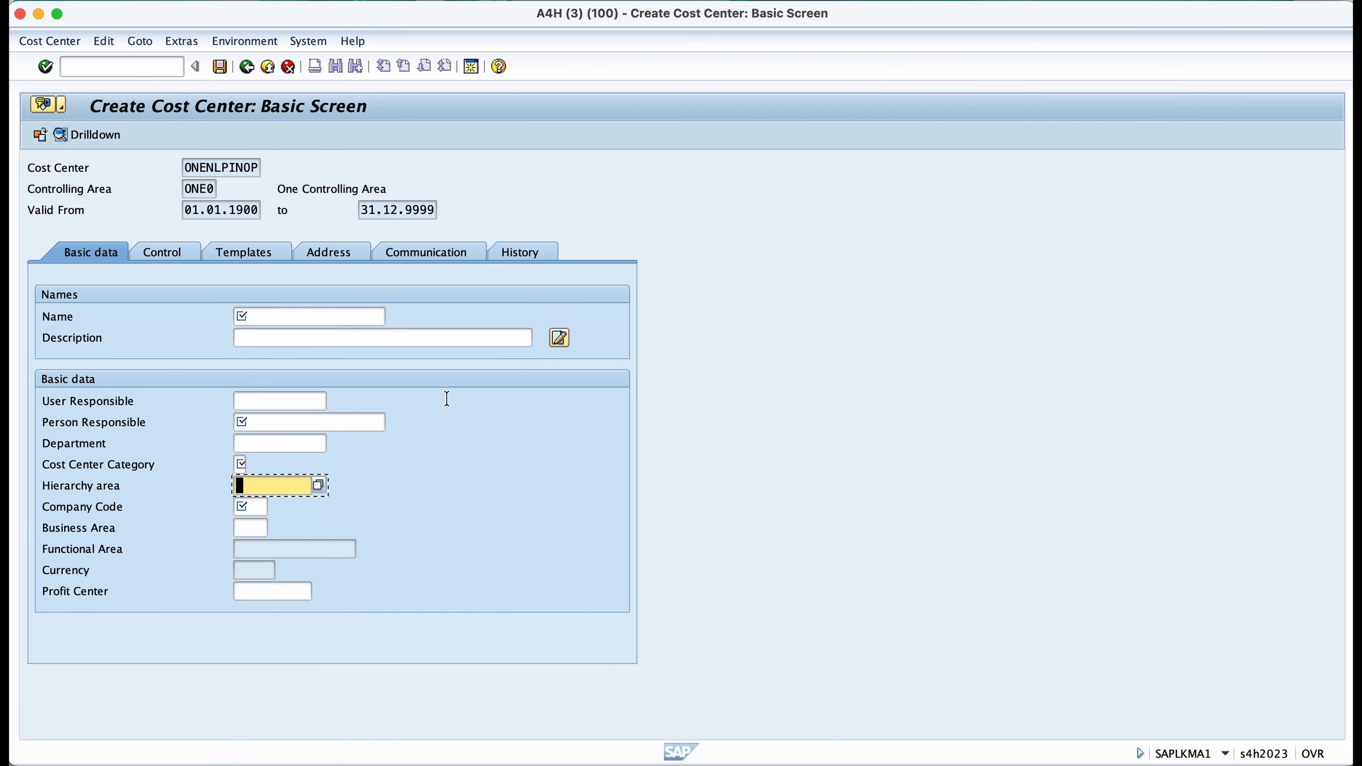
key("super+Tab")
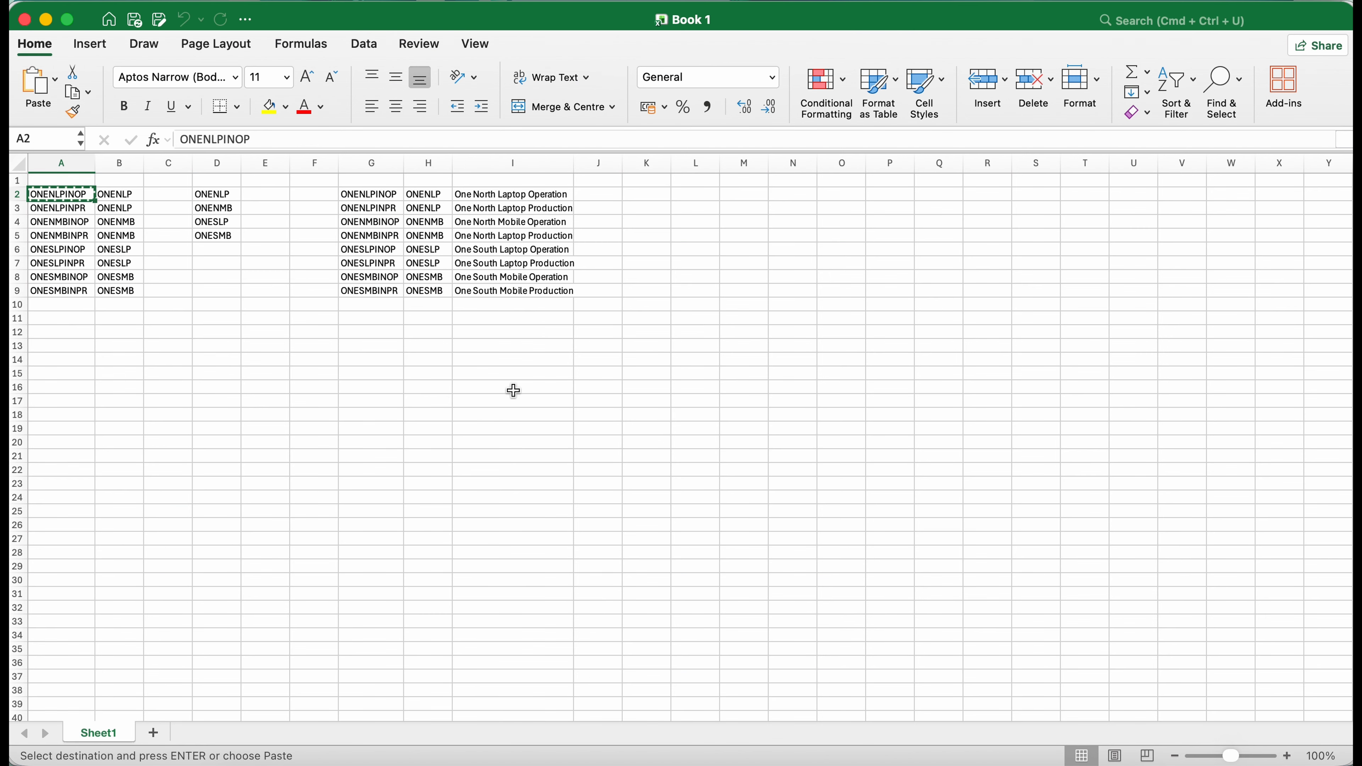
key("super+Tab")
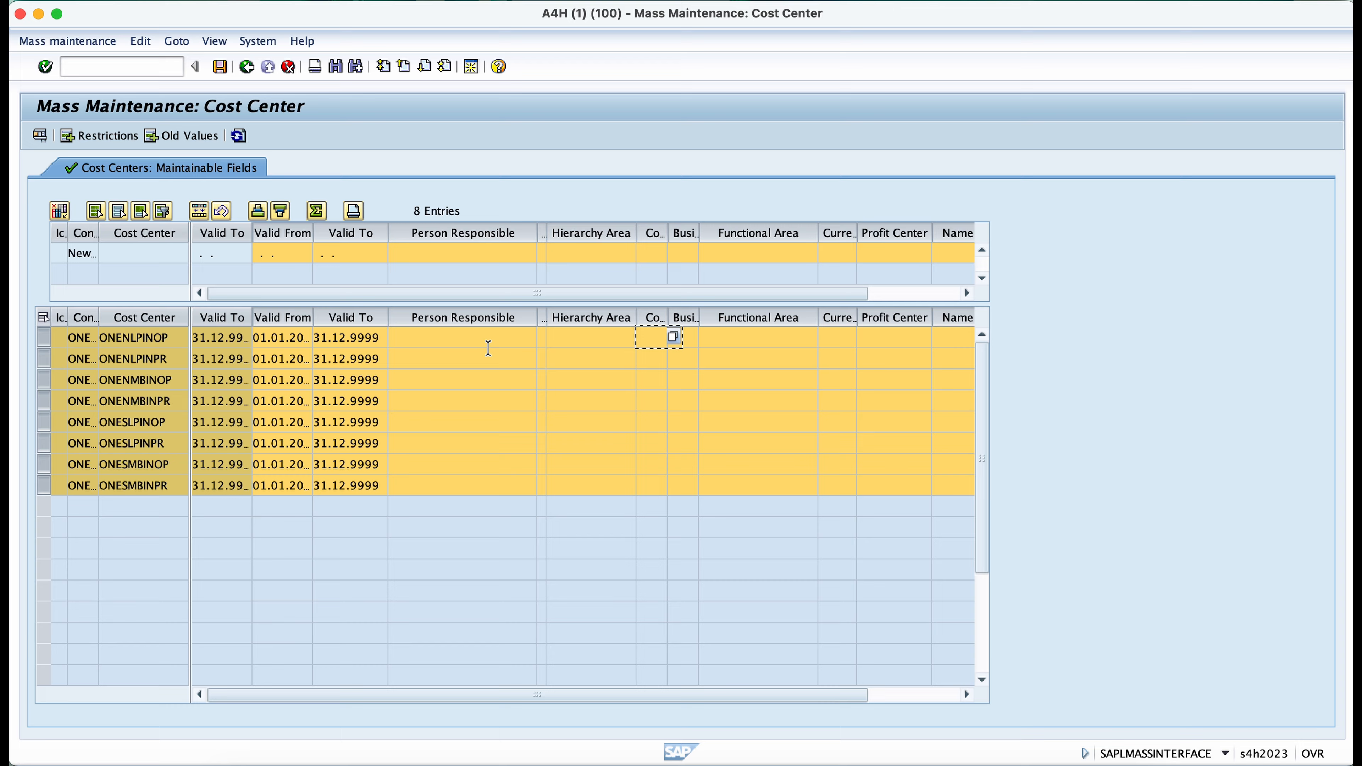
left_click(488, 350)
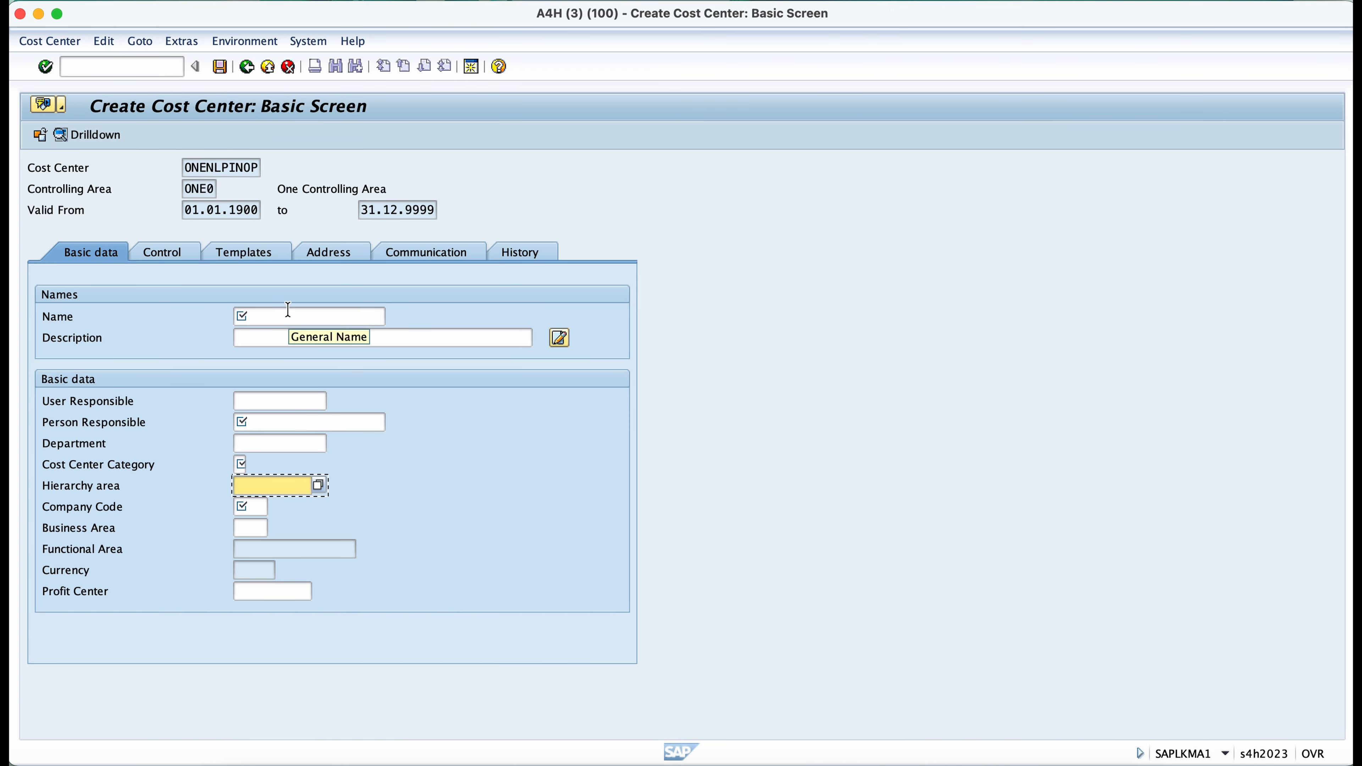
left_click(288, 314)
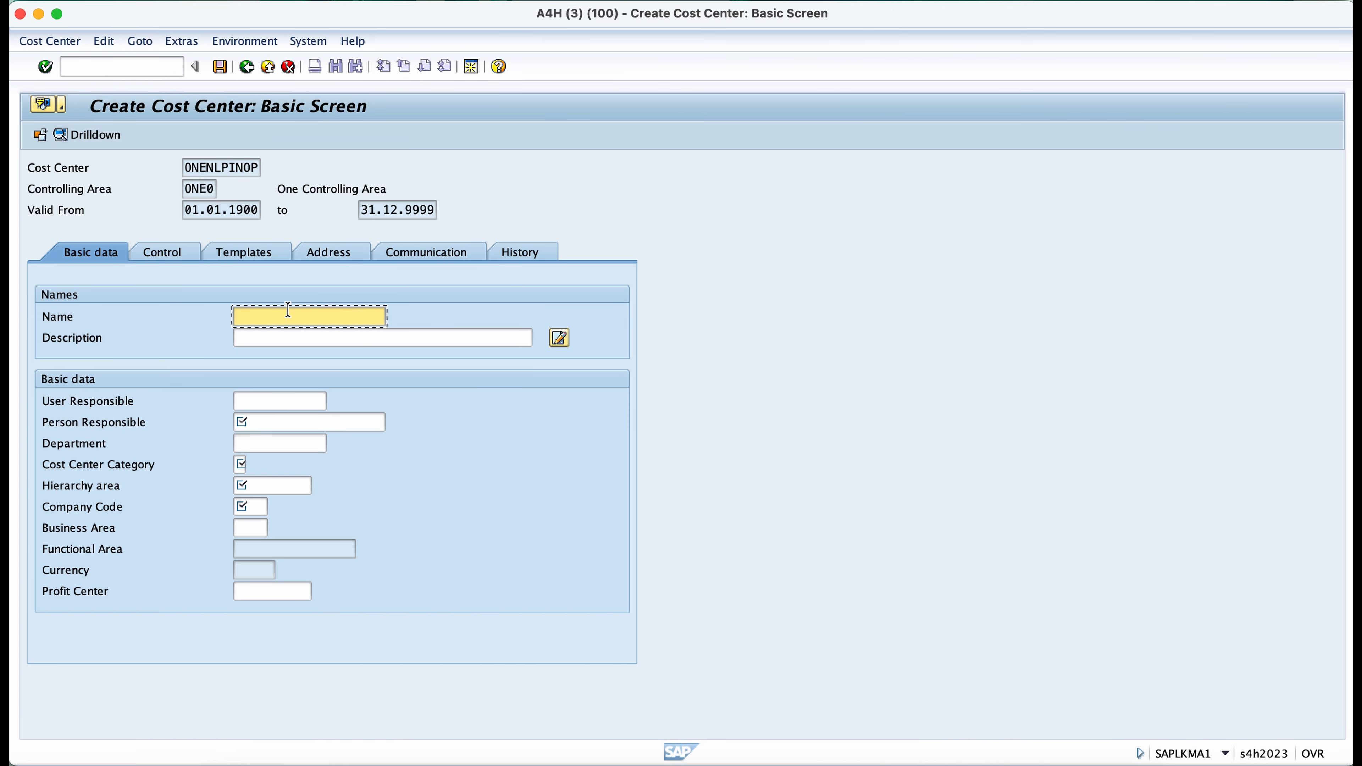
key("super+grave")
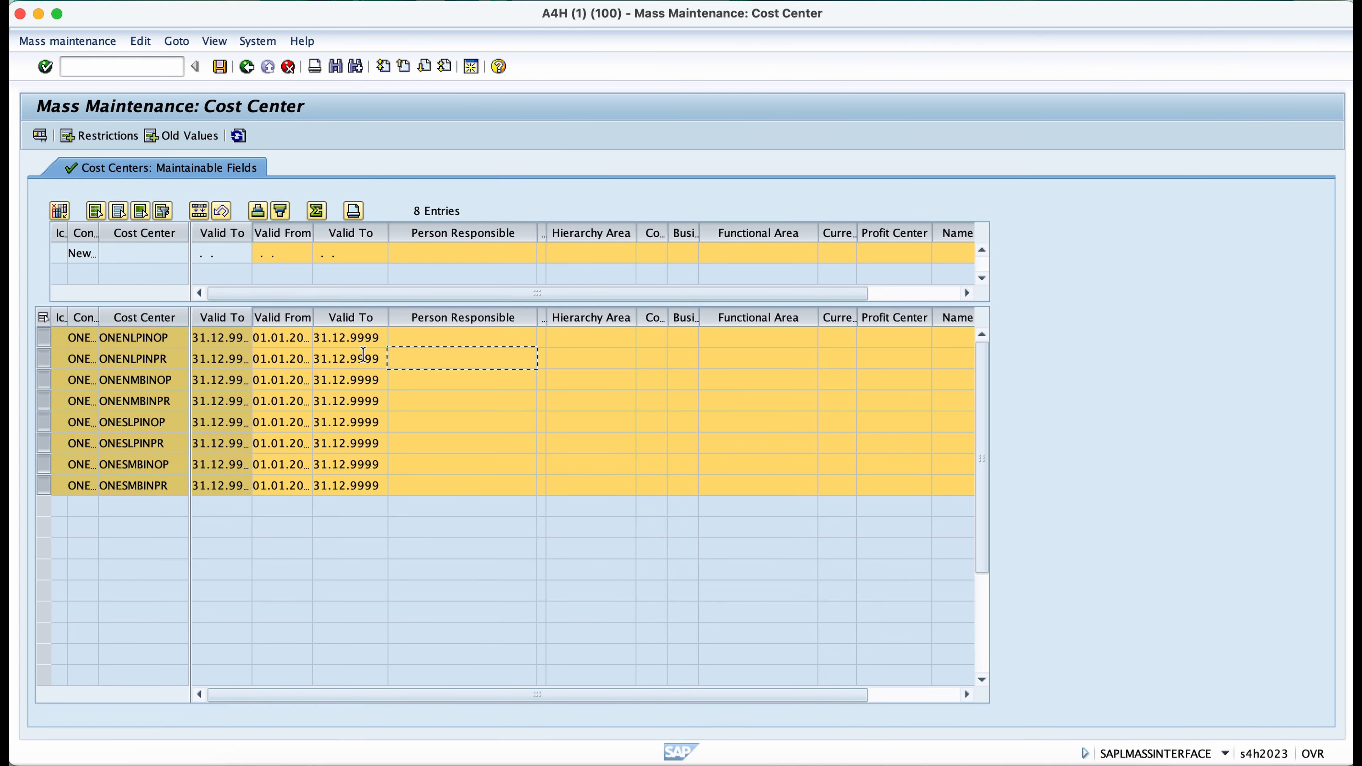
left_click(449, 352)
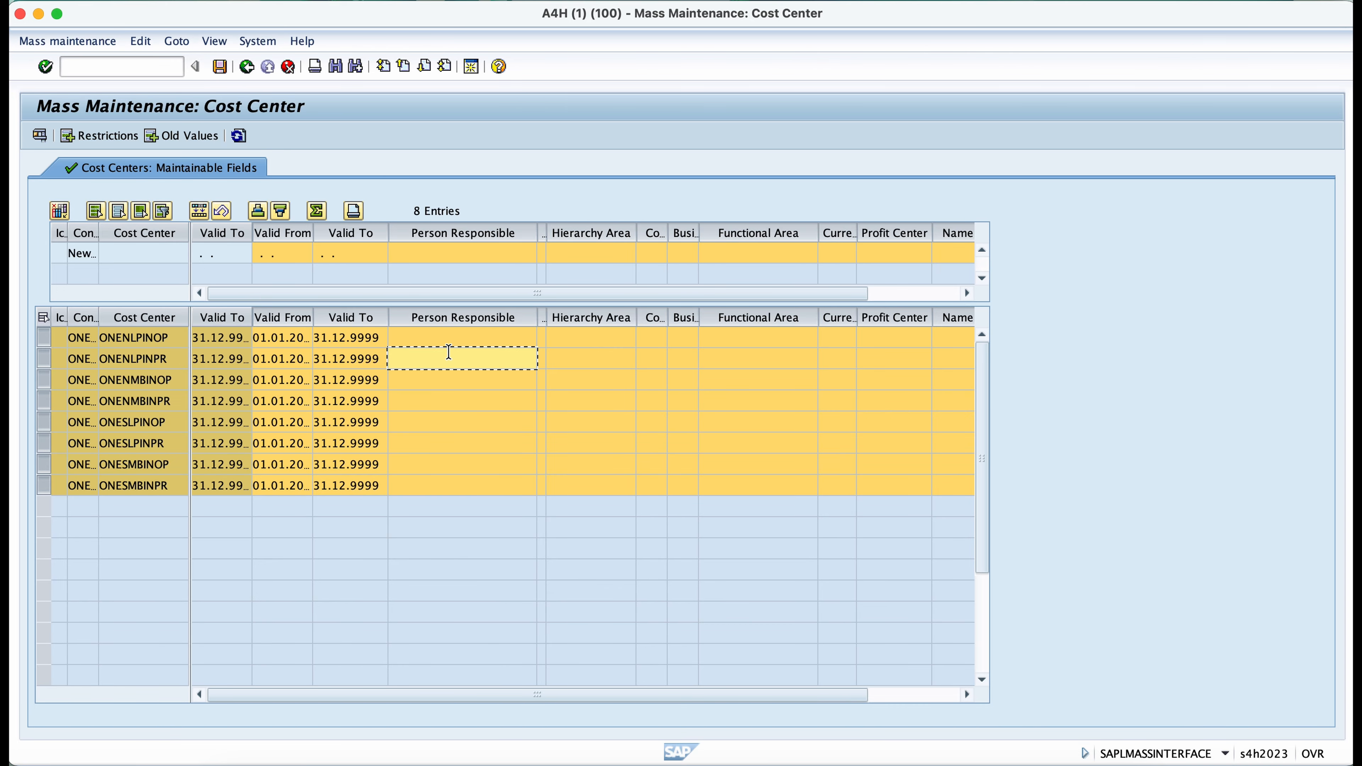
key("super+grave")
left_click(259, 423)
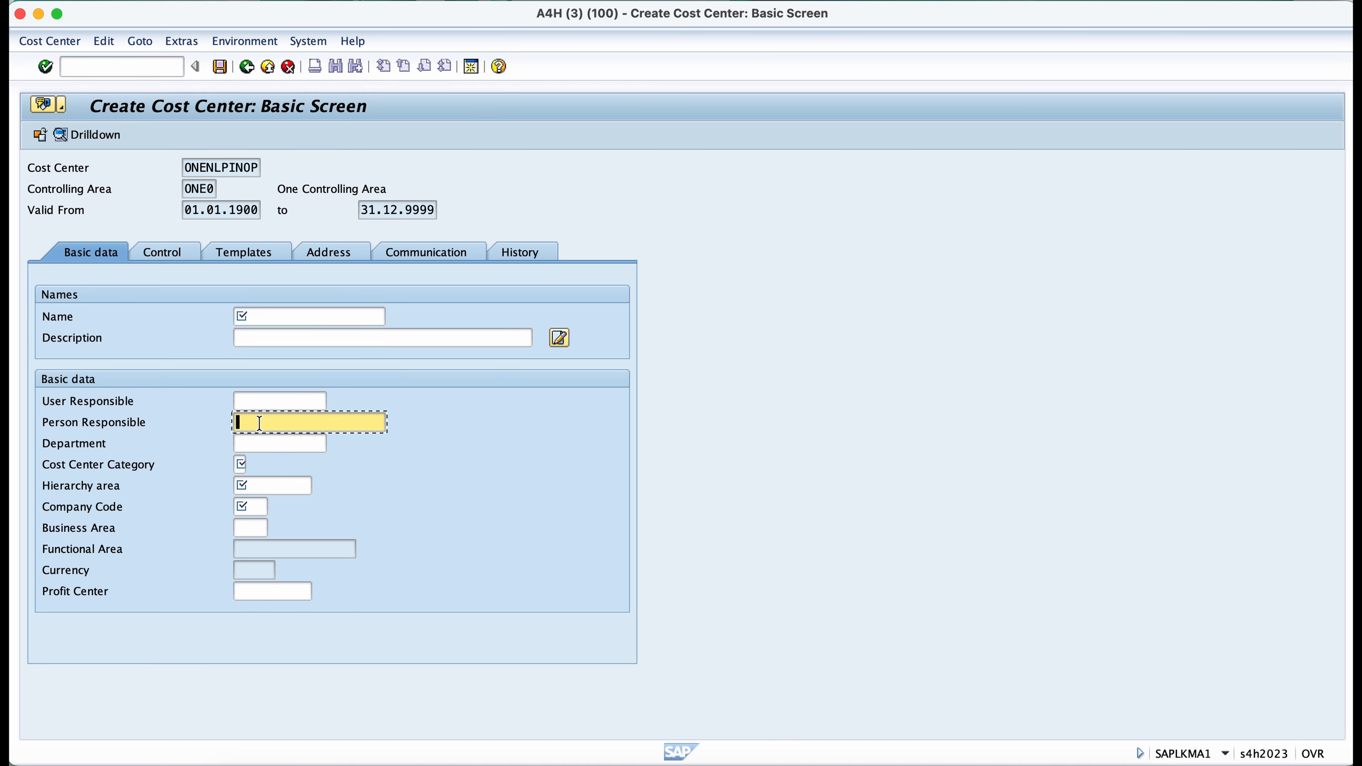
Step: In the mass maintenance table, enter X as Person Responsible for all eight cost centers, ONENLPINOP through ONESMBINPR
key("super+grave")
key("Up")
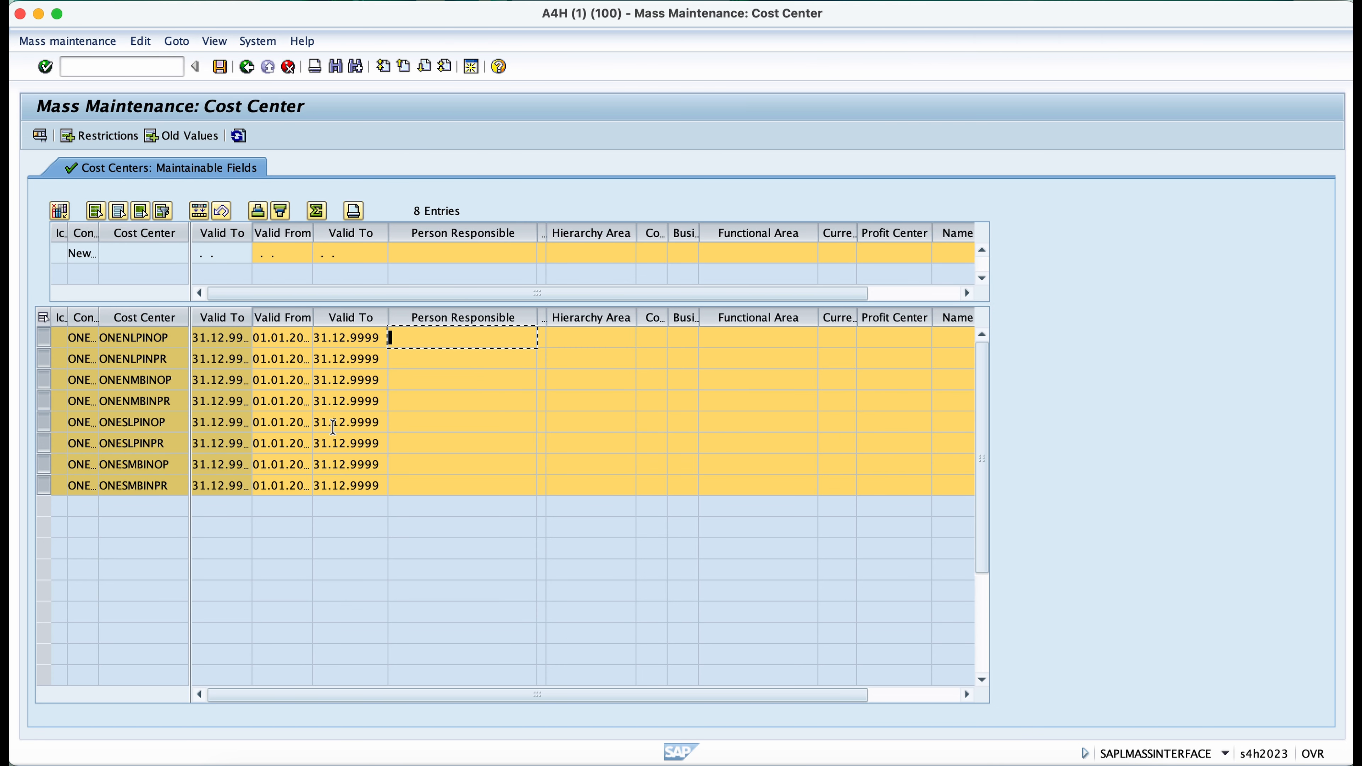
type("x")
key("BackSpace")
key("Caps_Lock")
type("X")
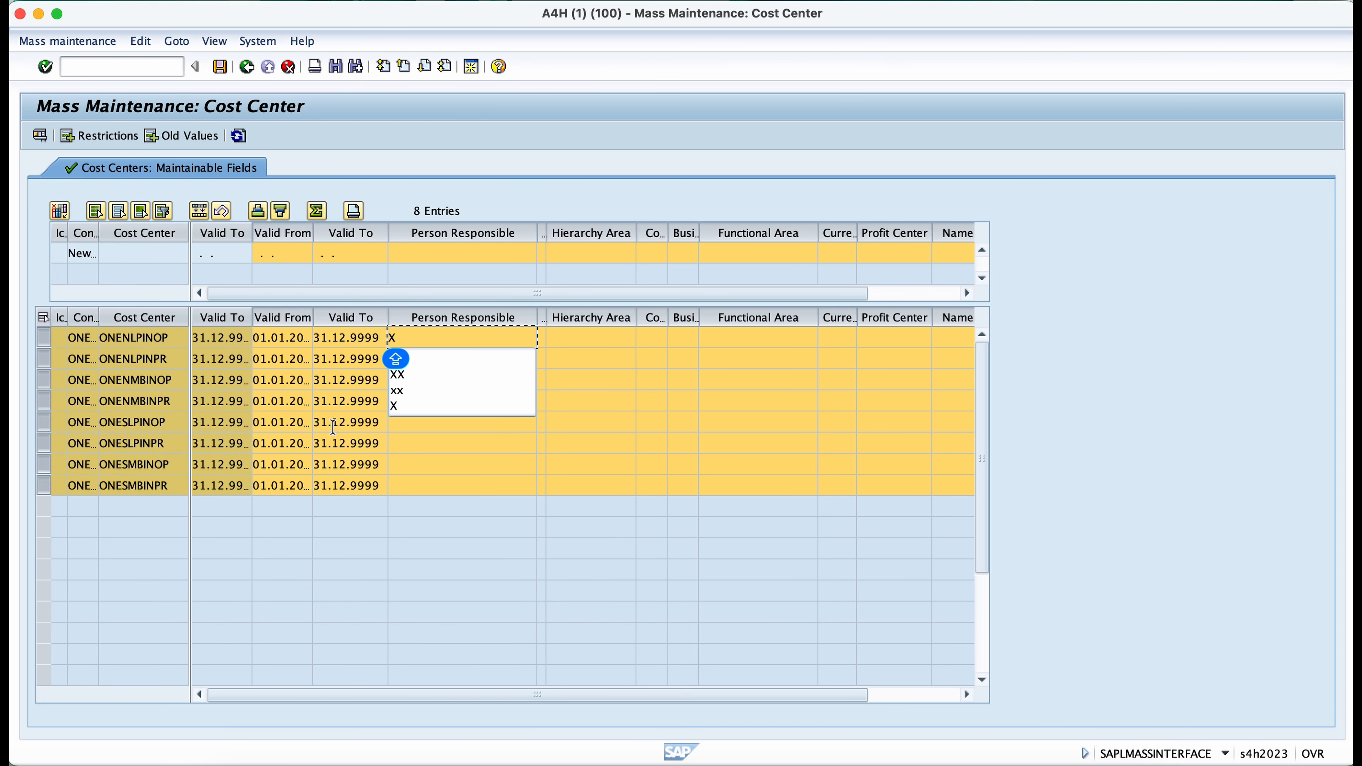
key("Tab")
key("shift+Tab")
key("shift+Left")
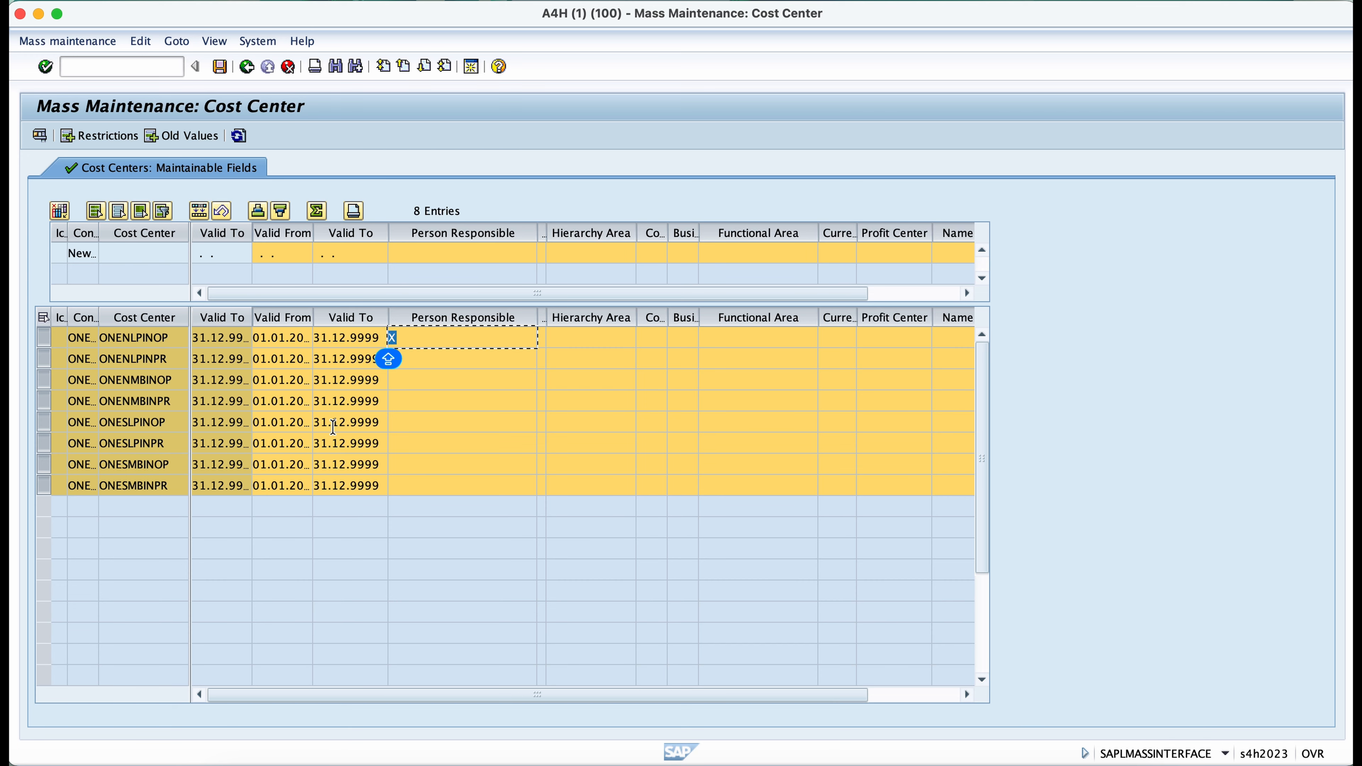
key("Down")
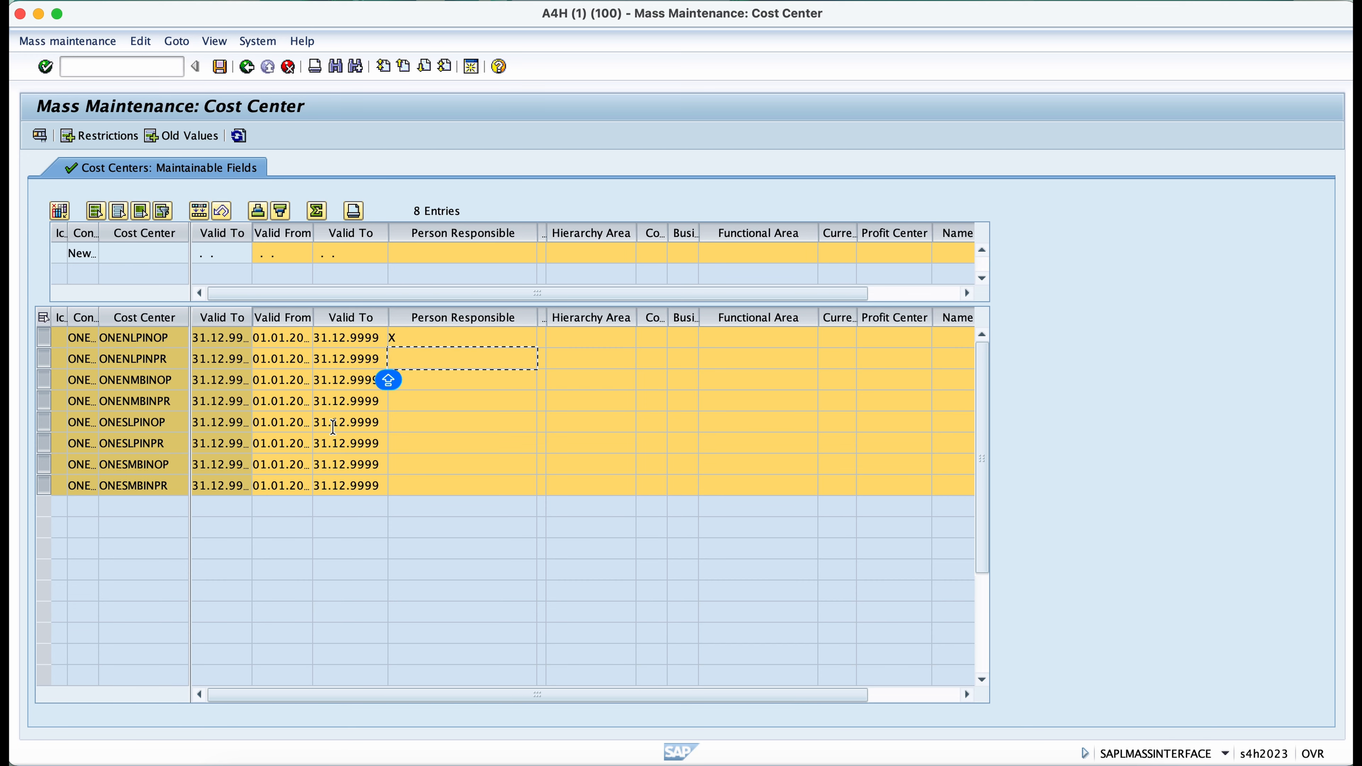
type("X")
key("Down")
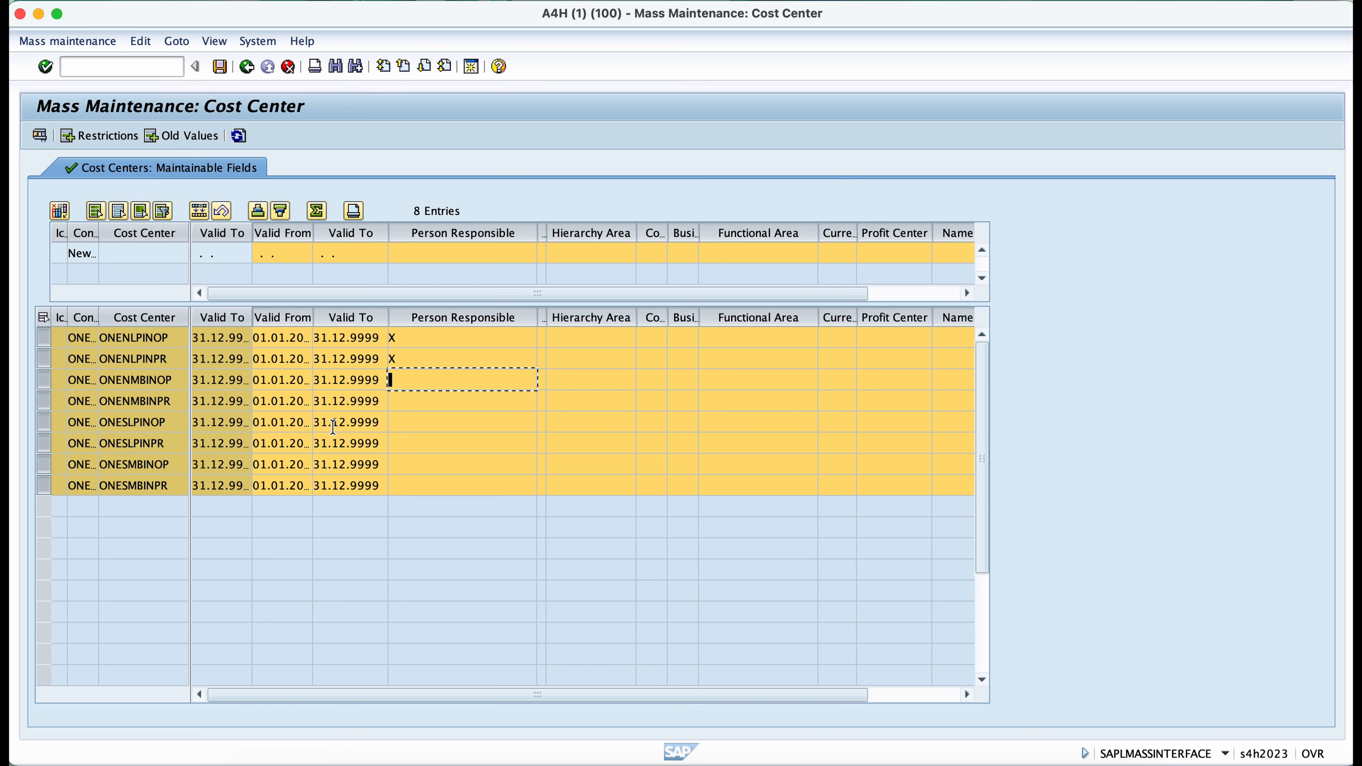
type("X")
key("Down")
type("X")
key("Down")
type("X")
key("Down")
type("X")
key("Down")
type("X")
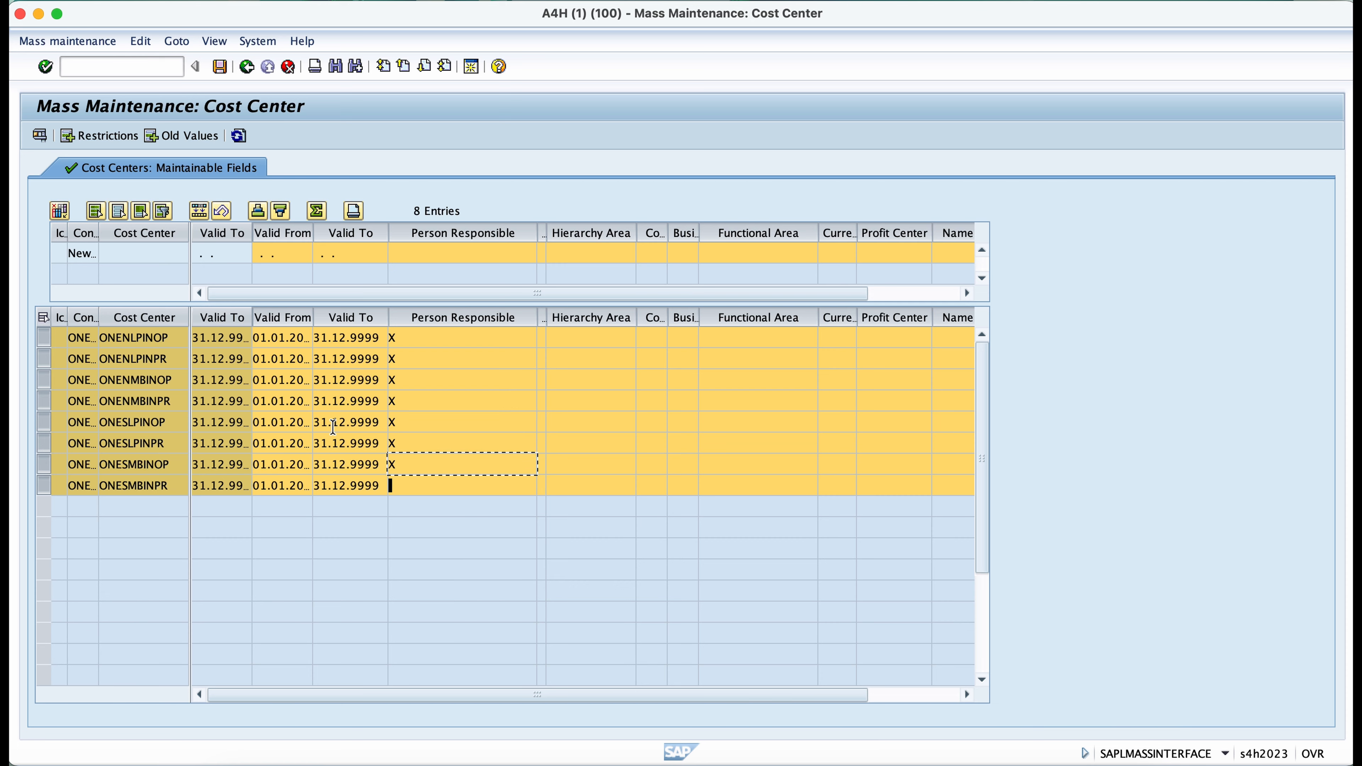
key("Down")
type("X")
Step: Widen the narrow Cost Center Category column in the table and check the matching field on the single cost center screen
key("Tab")
key("Up")
key("Up")
key("Up")
key("Up")
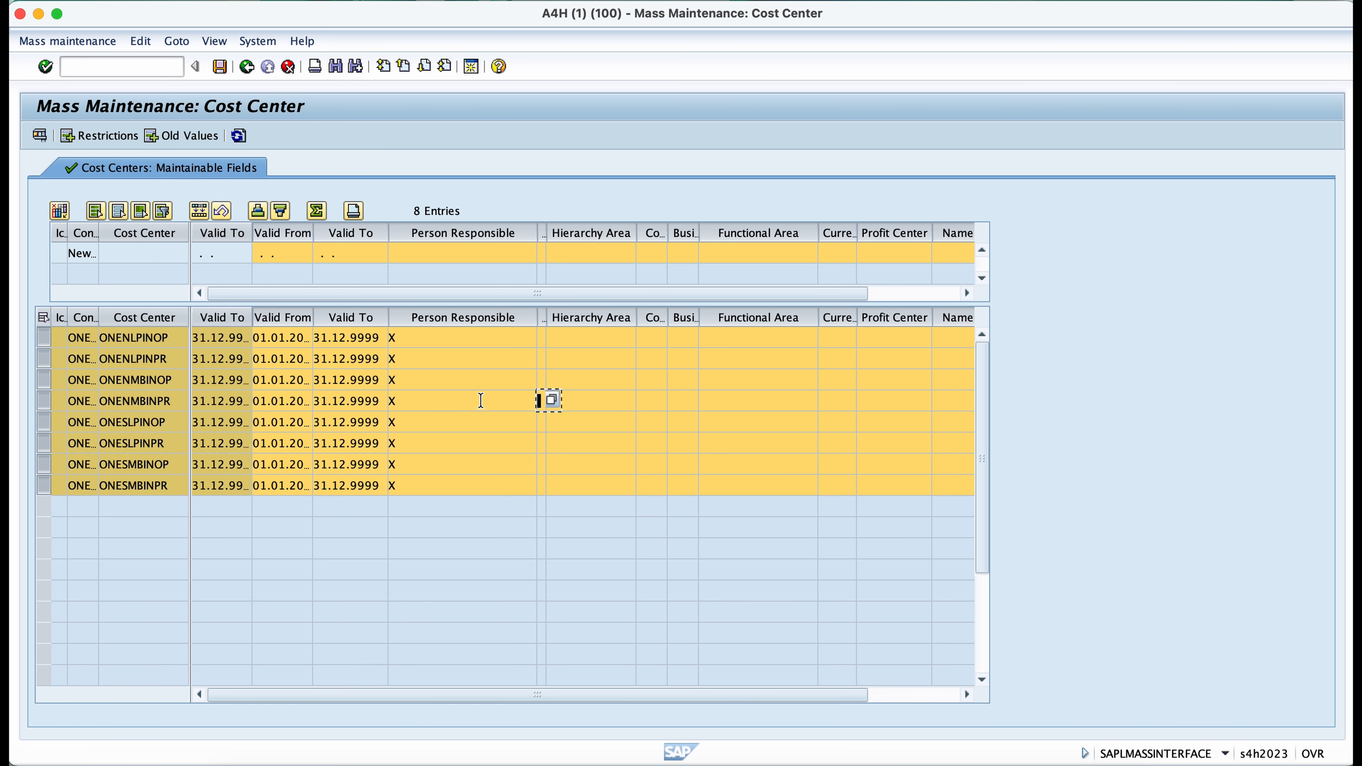
left_click_drag(544, 323, 620, 325)
left_click(587, 331)
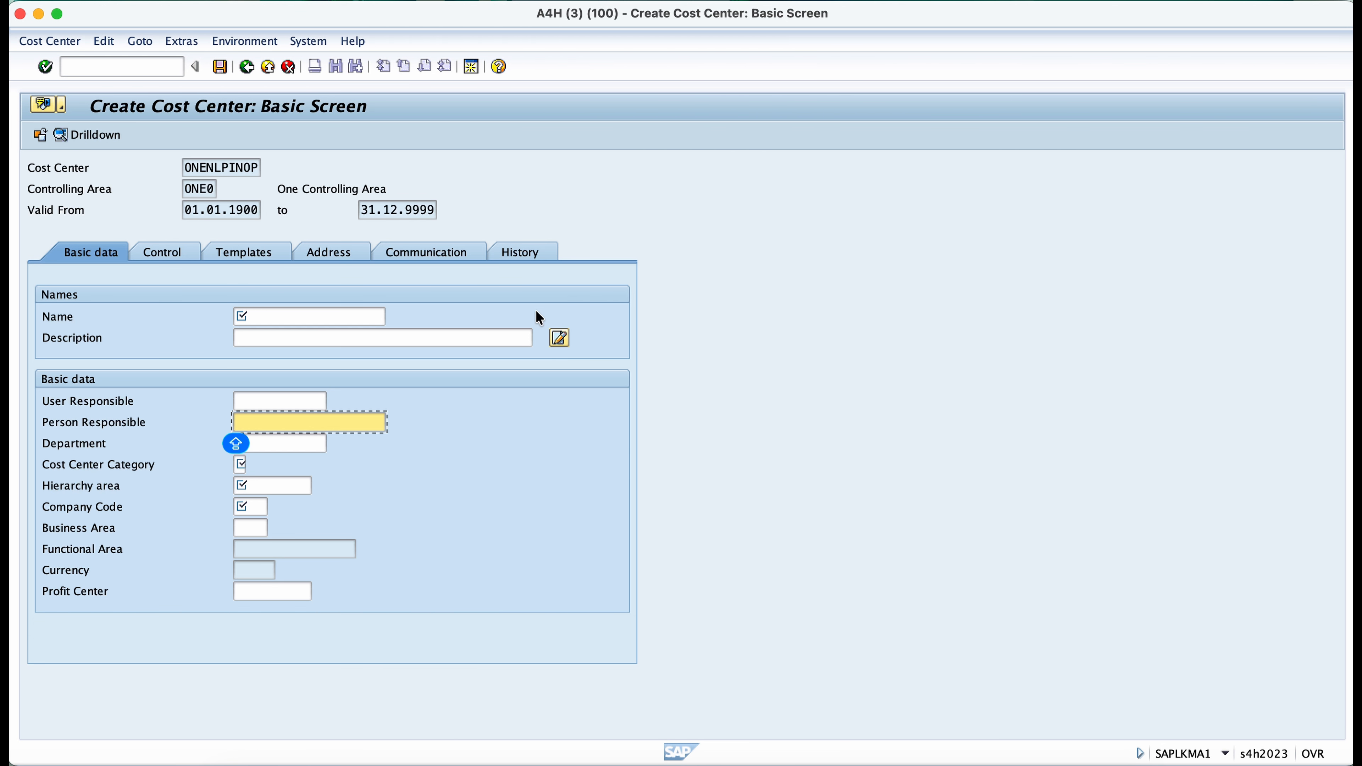
left_click(242, 464)
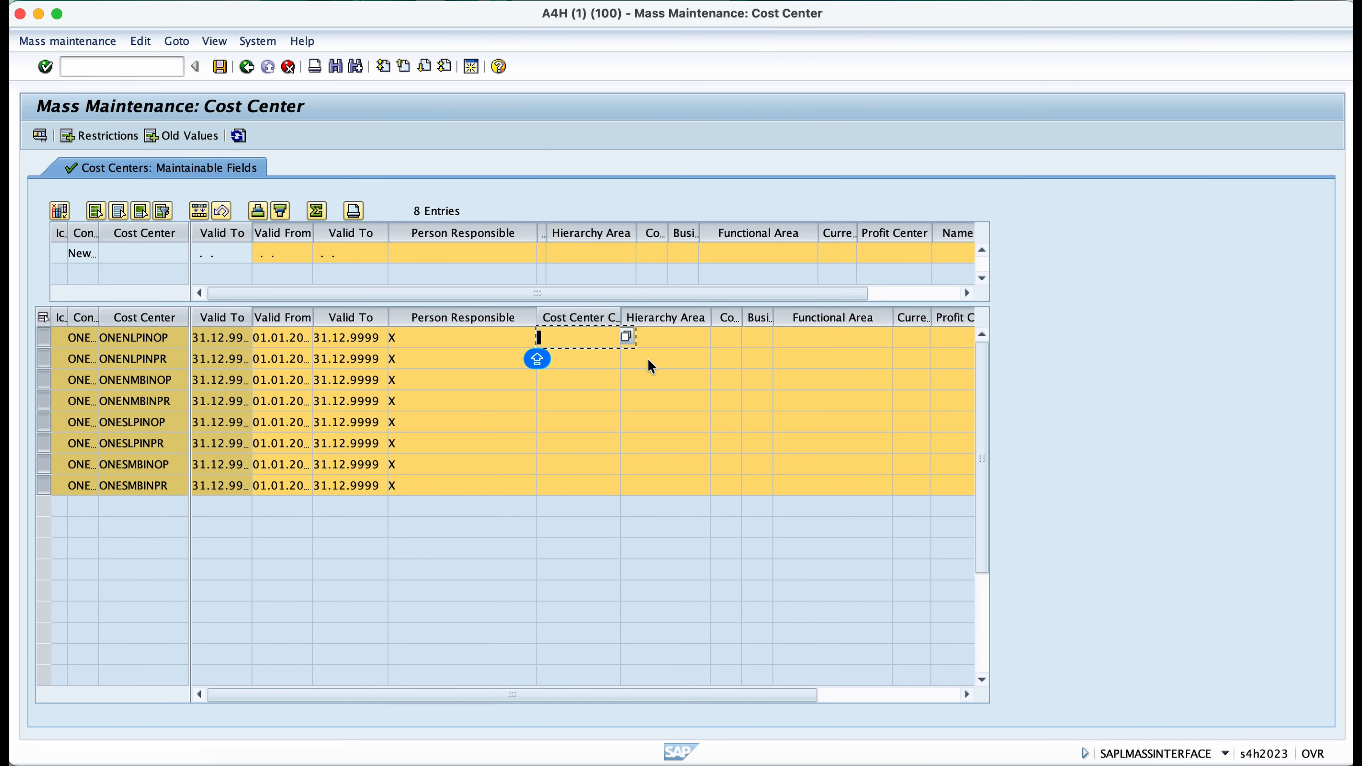
Step: Set the Cost Center Category of ONENLPINOP to H (Service cost center) from the list of possible values
left_click(626, 337)
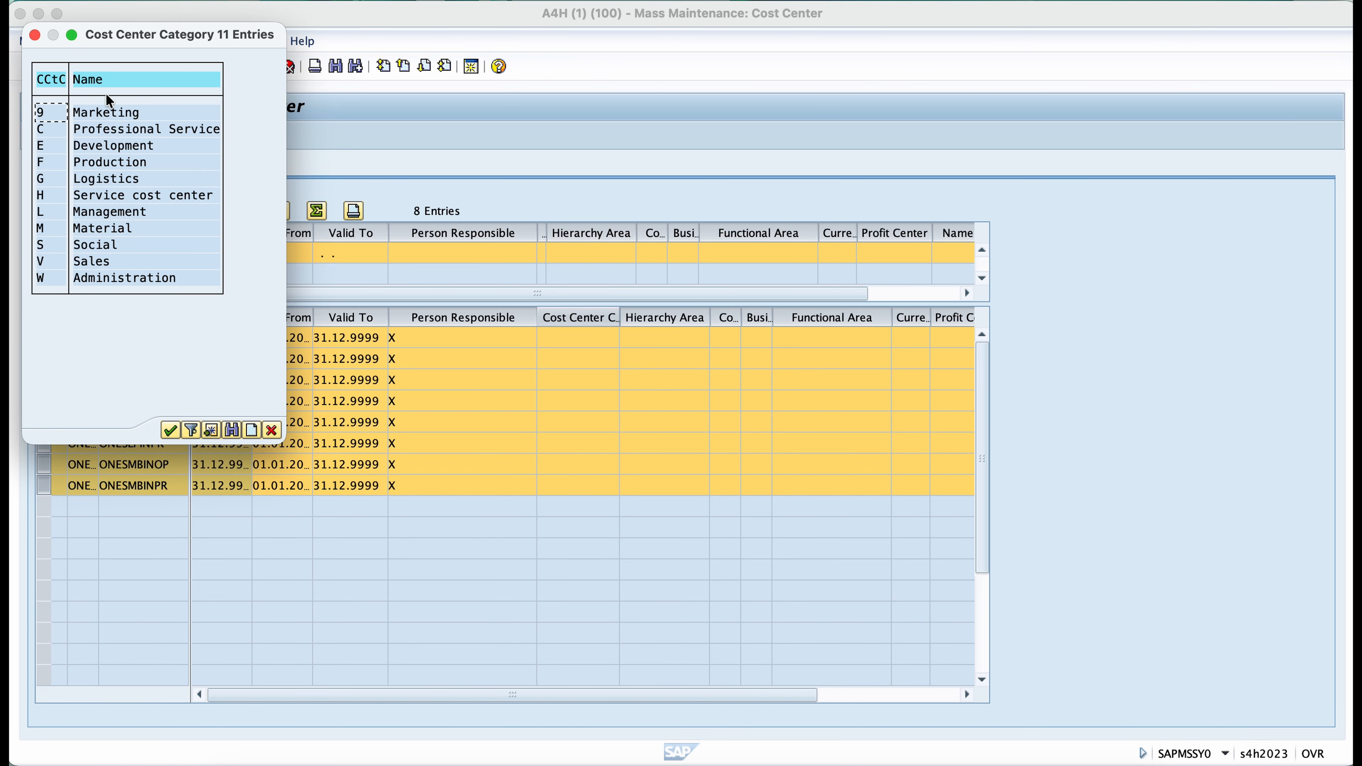
left_click_drag(127, 32, 617, 113)
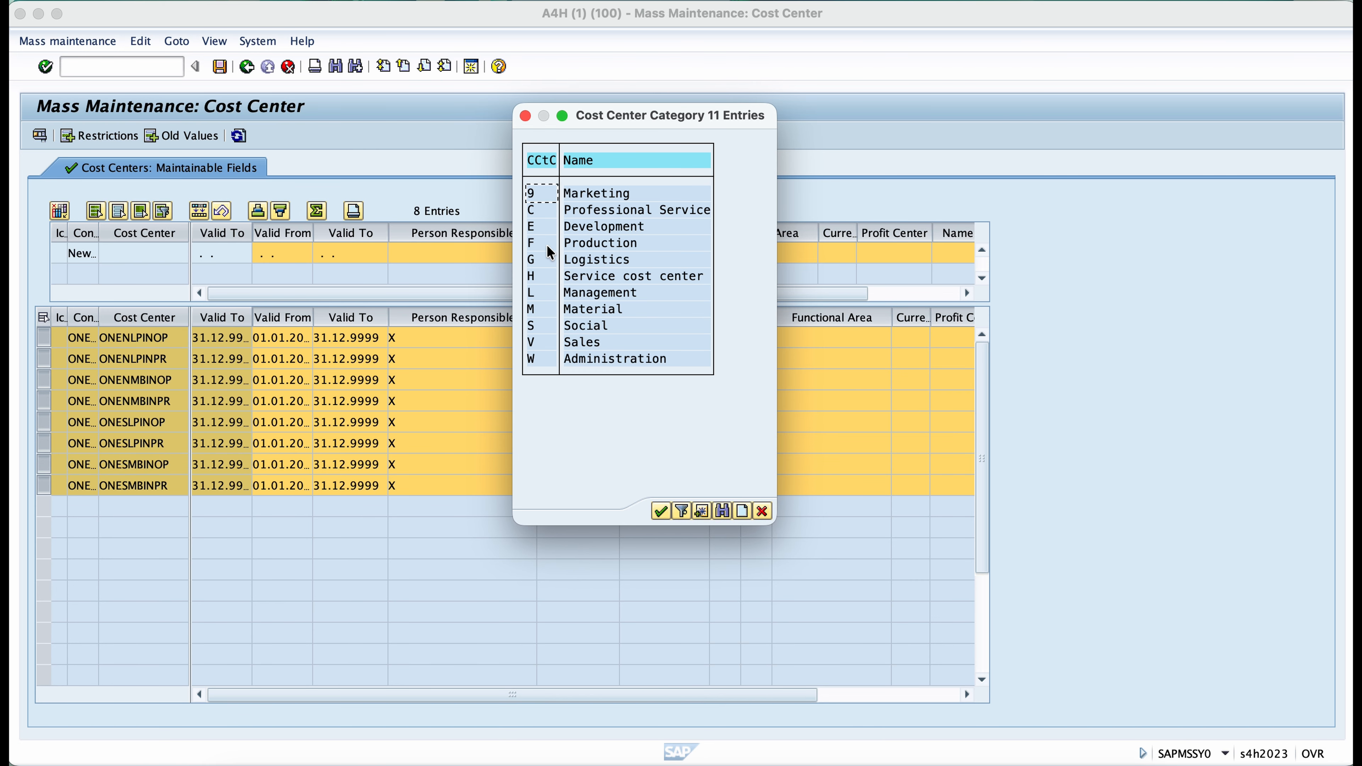
double_click(542, 276)
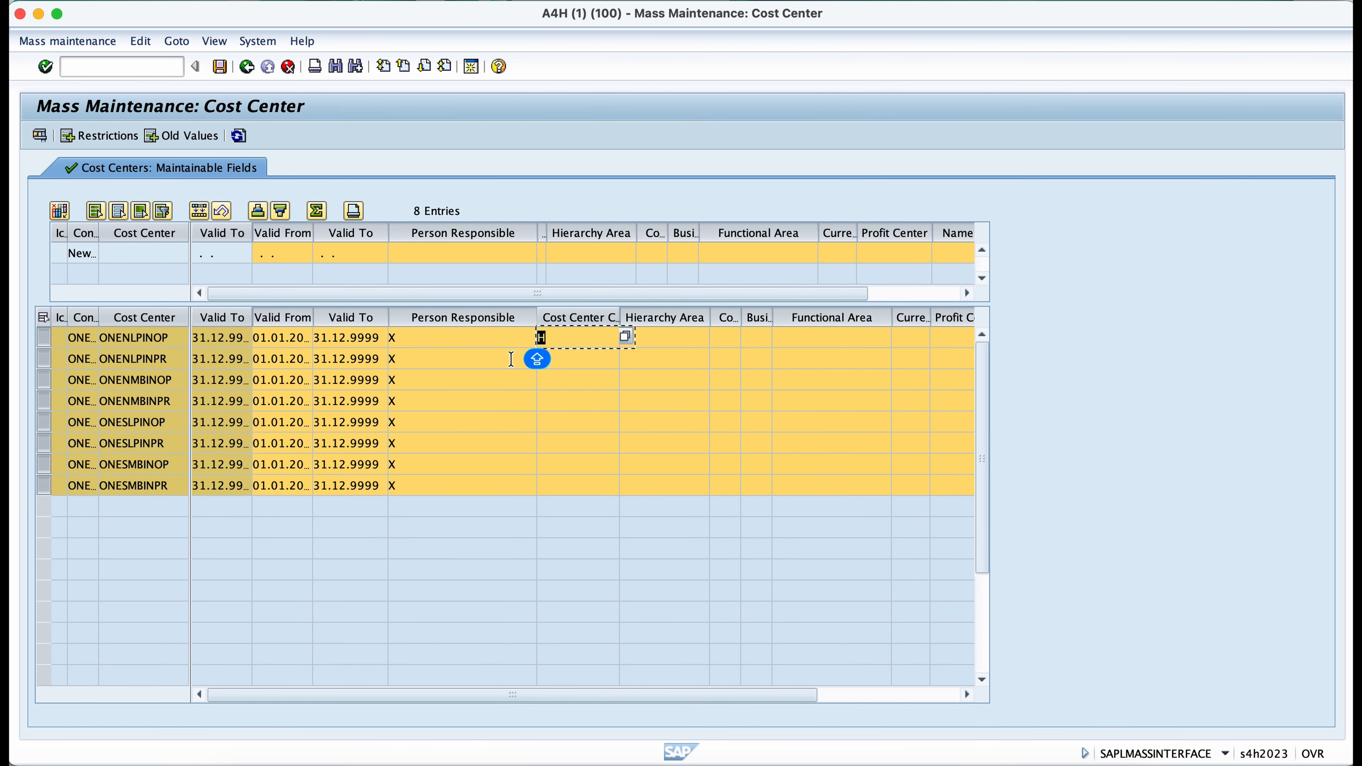
Step: Enter H as the Cost Center Category of ONENMBINOP, ONESLPINOP and ONESMBINOP in the mass maintenance table
key("Down")
key("Down")
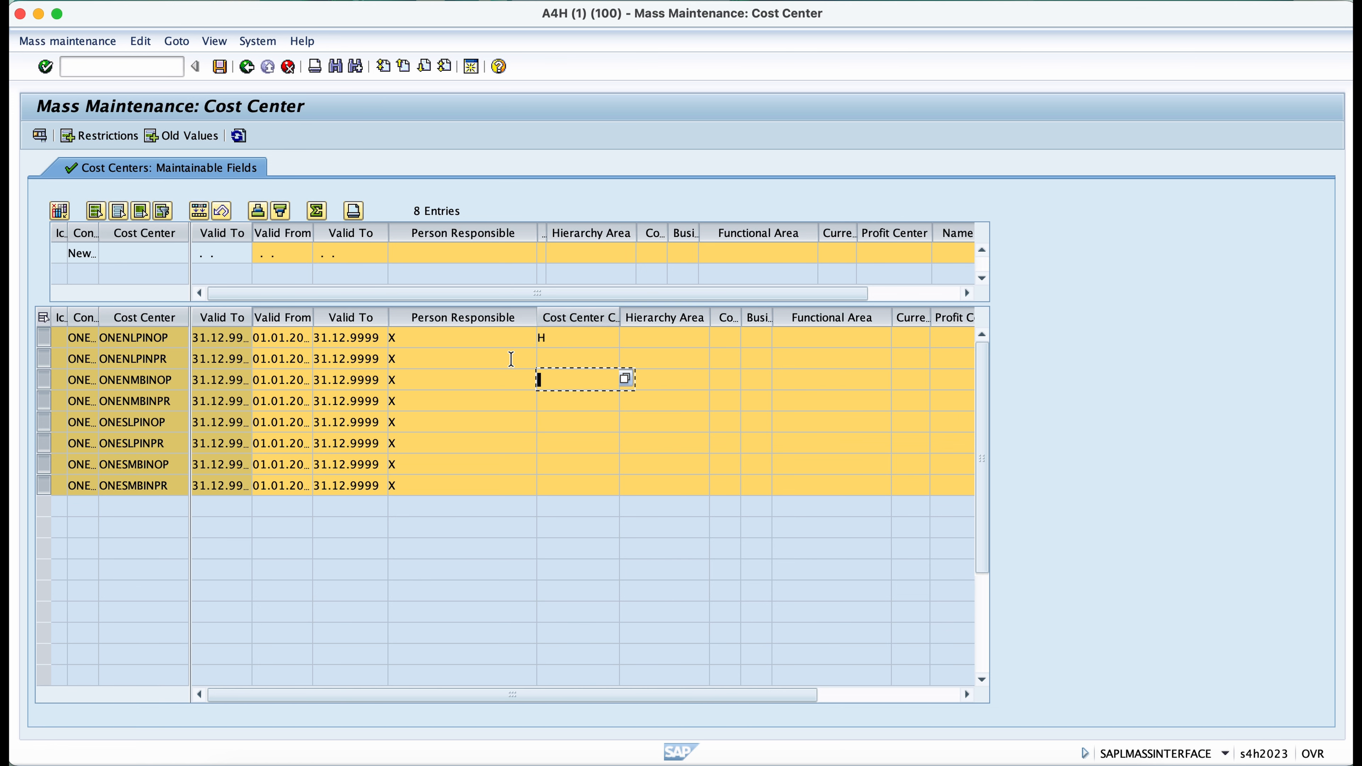
key("BackSpace")
type("H")
key("Down")
key("Down")
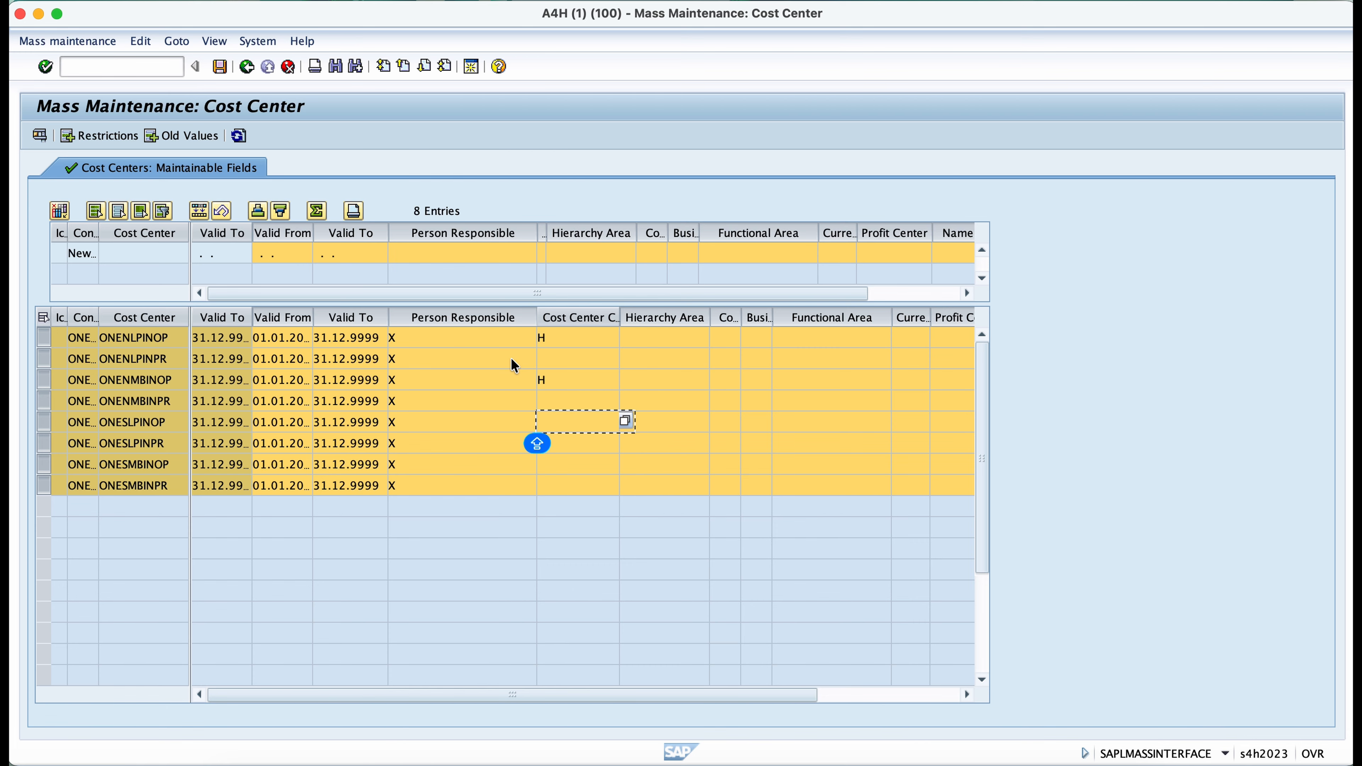
type("H")
key("Down")
key("Down")
type("H")
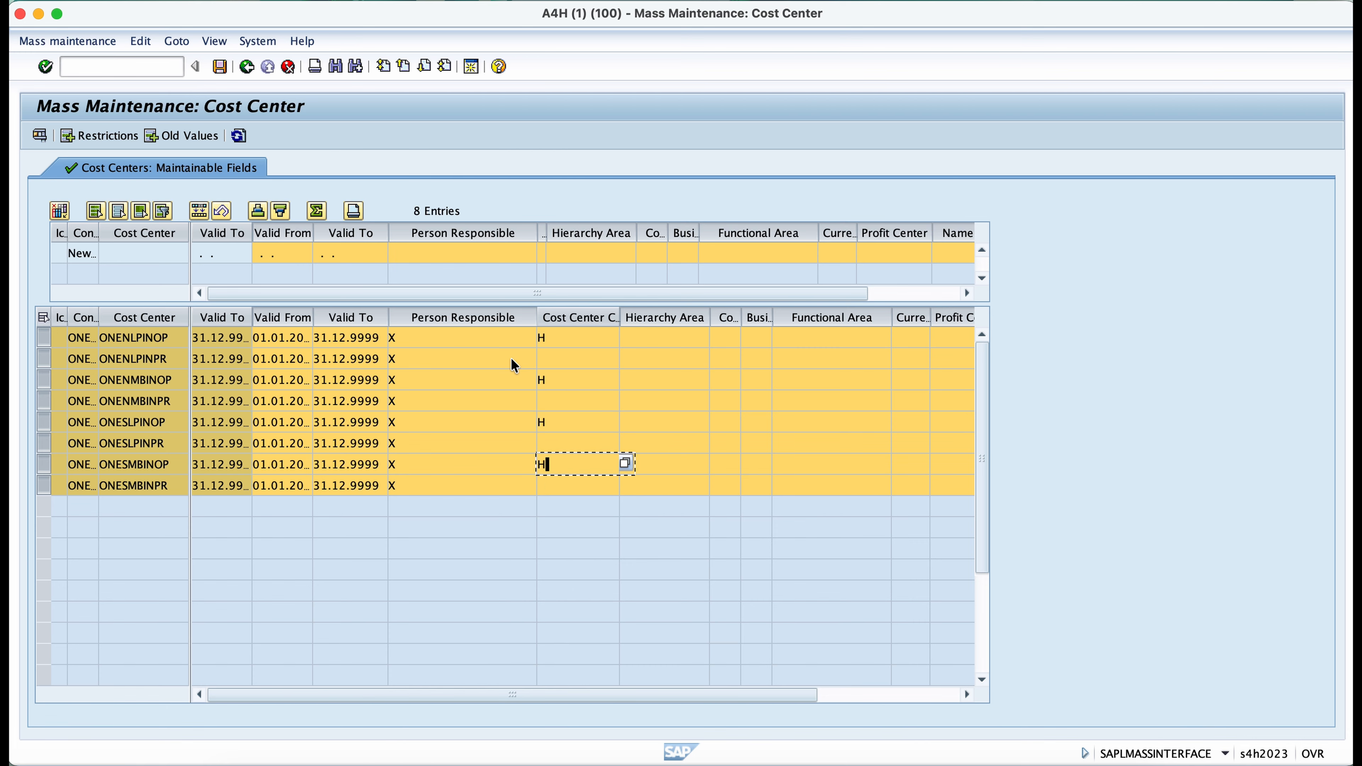
Step: Set the Cost Center Category of ONENLPINPR, ONENMBINPR, ONESLPINPR and ONESMBINPR to F (Production)
left_click(605, 359)
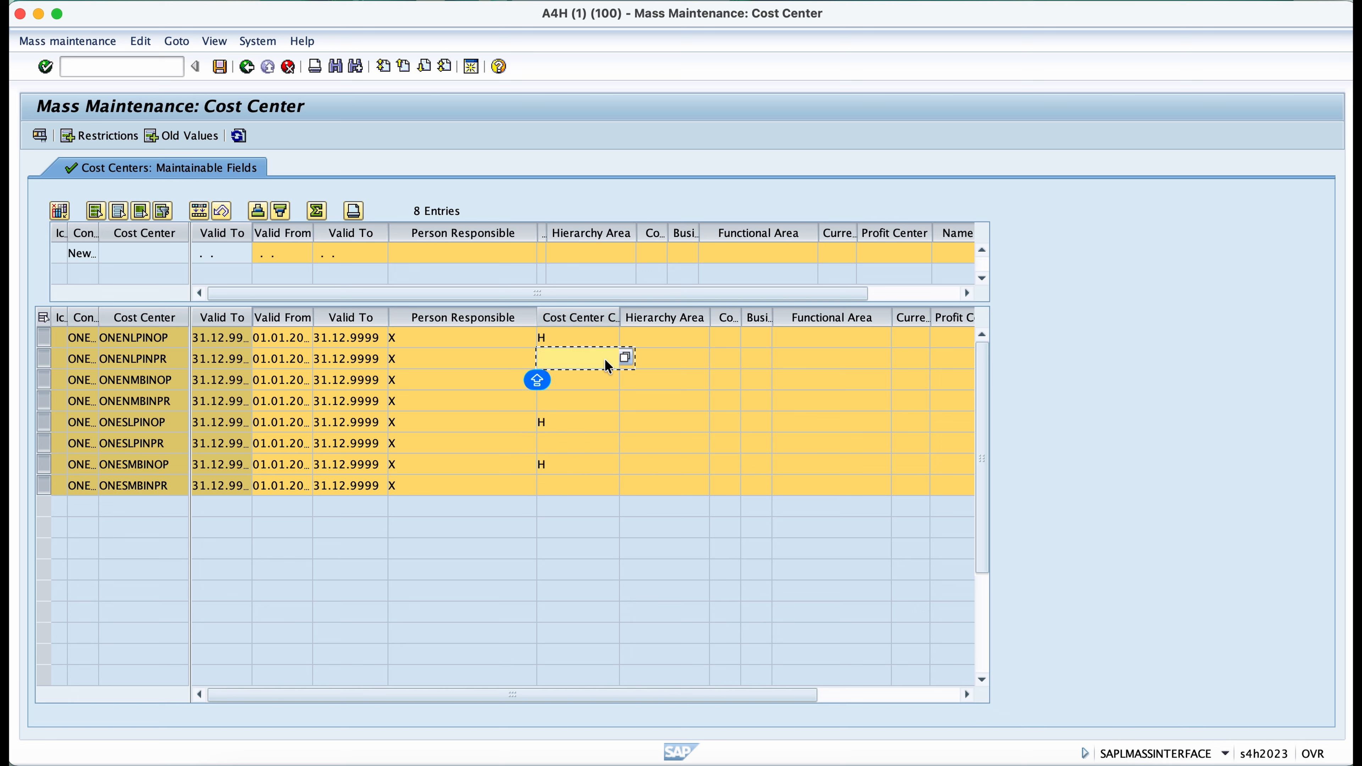
left_click(625, 358)
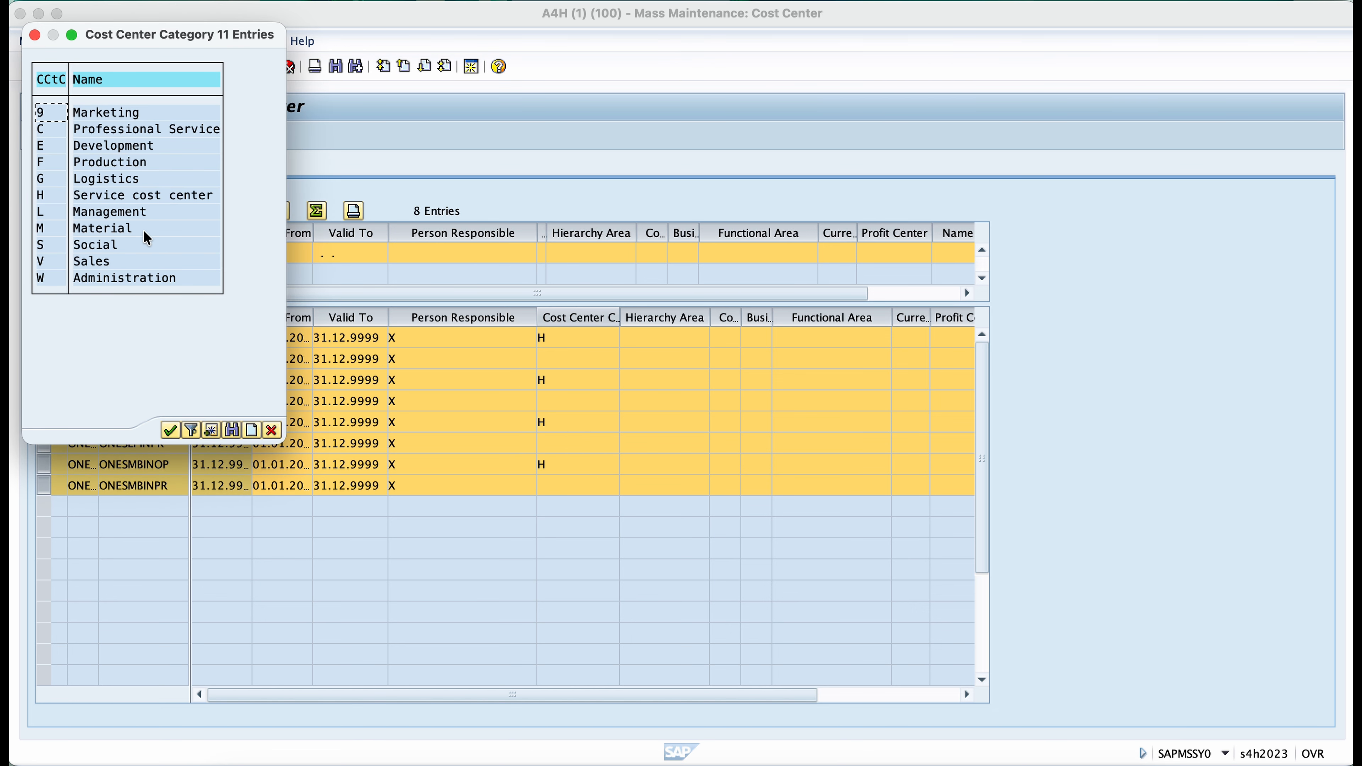
double_click(53, 163)
key("Down")
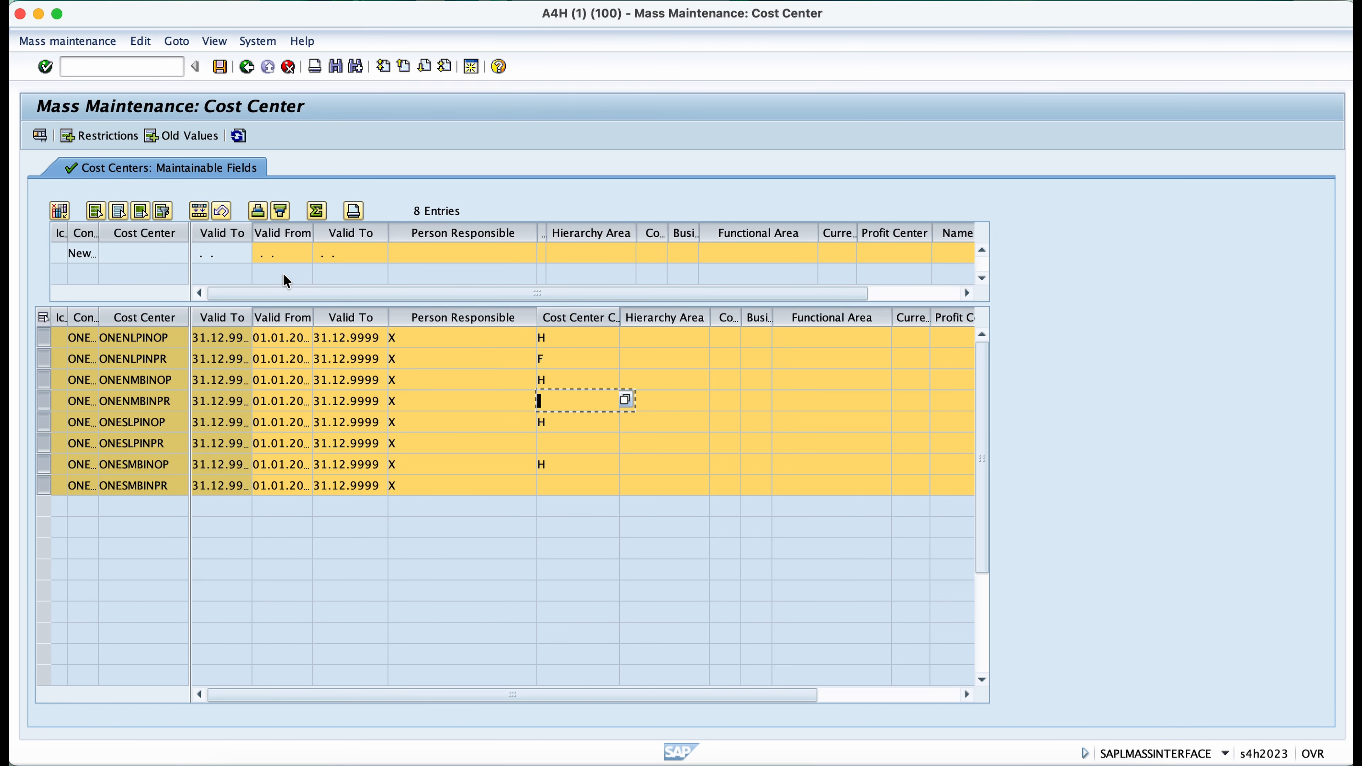
type("F")
key("Down")
key("Down")
type("F")
key("Down")
key("Down")
type("F")
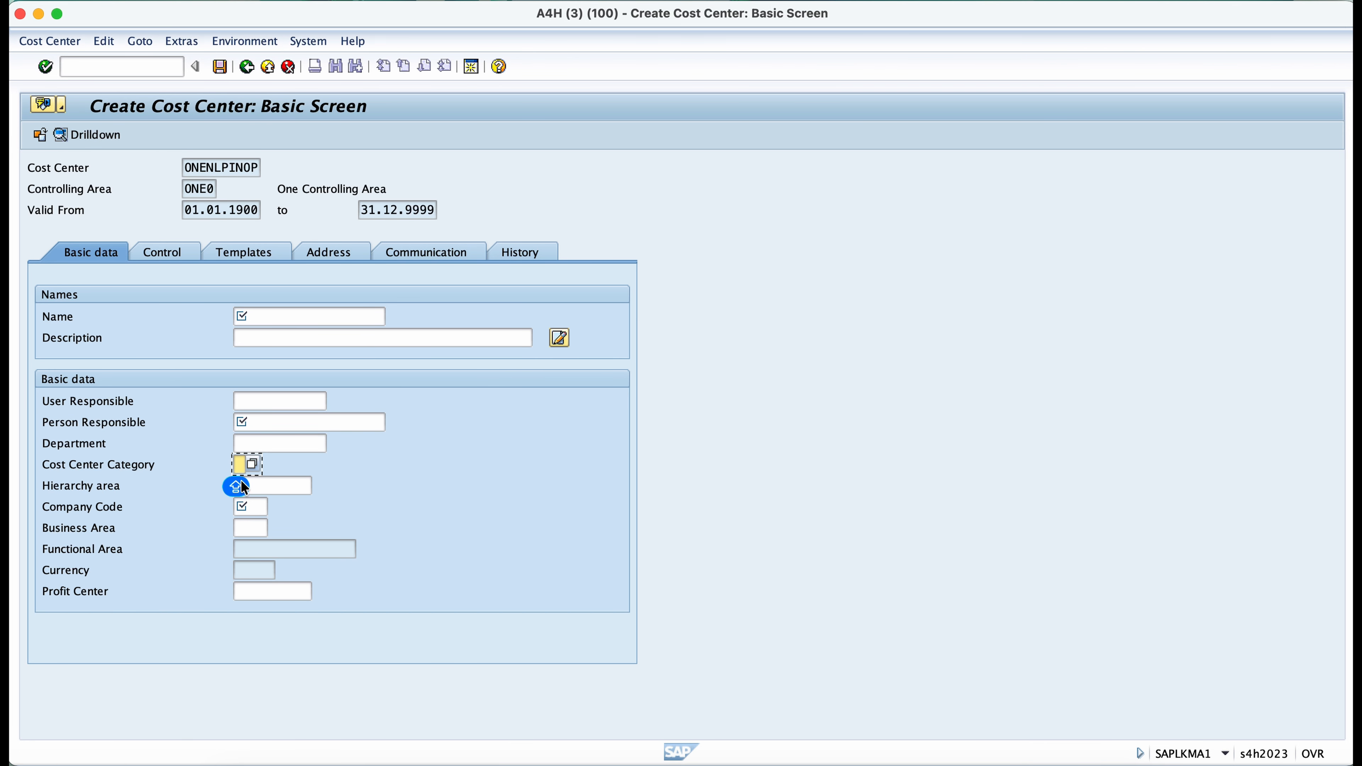
Step: On the single cost center screen, fill the Hierarchy area with ONESTDCC from its possible entries and copy the value
key("Tab")
left_click(319, 486)
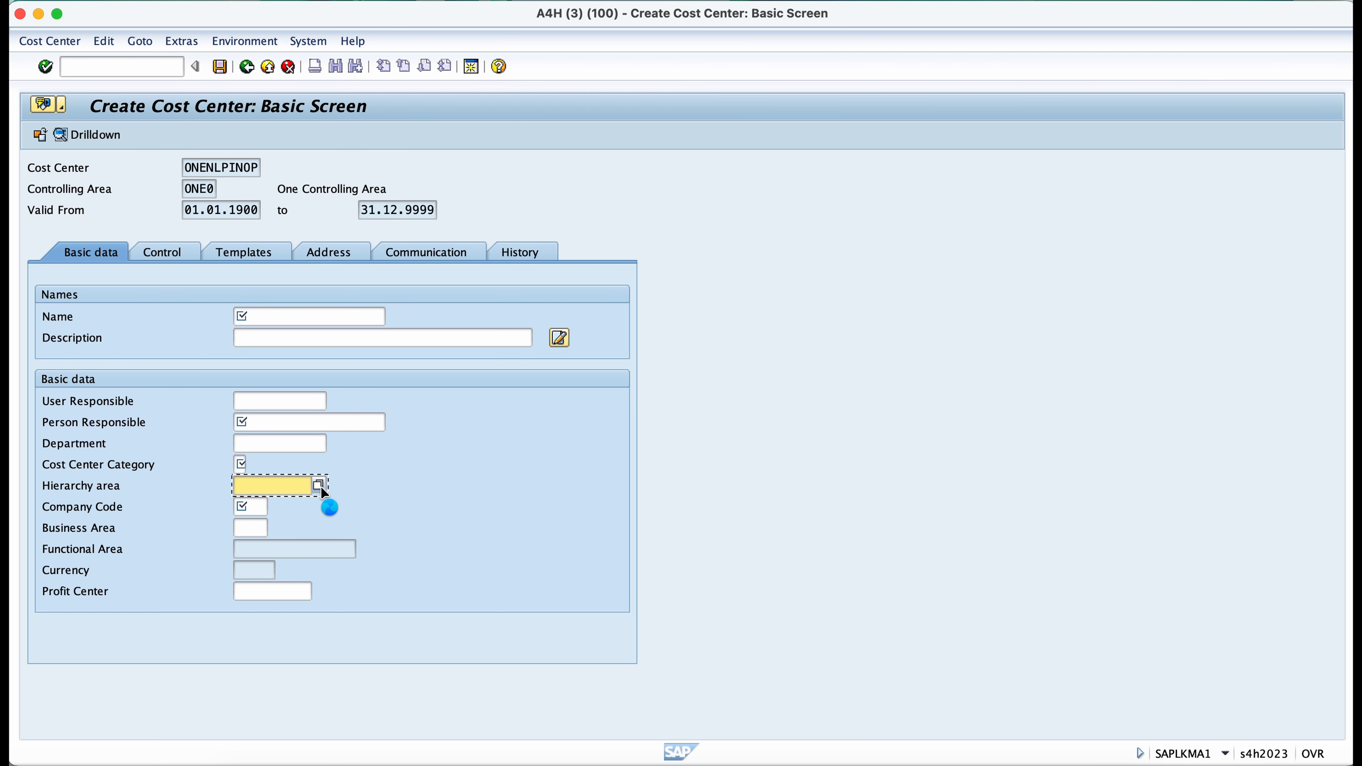
double_click(300, 491)
key("super+c")
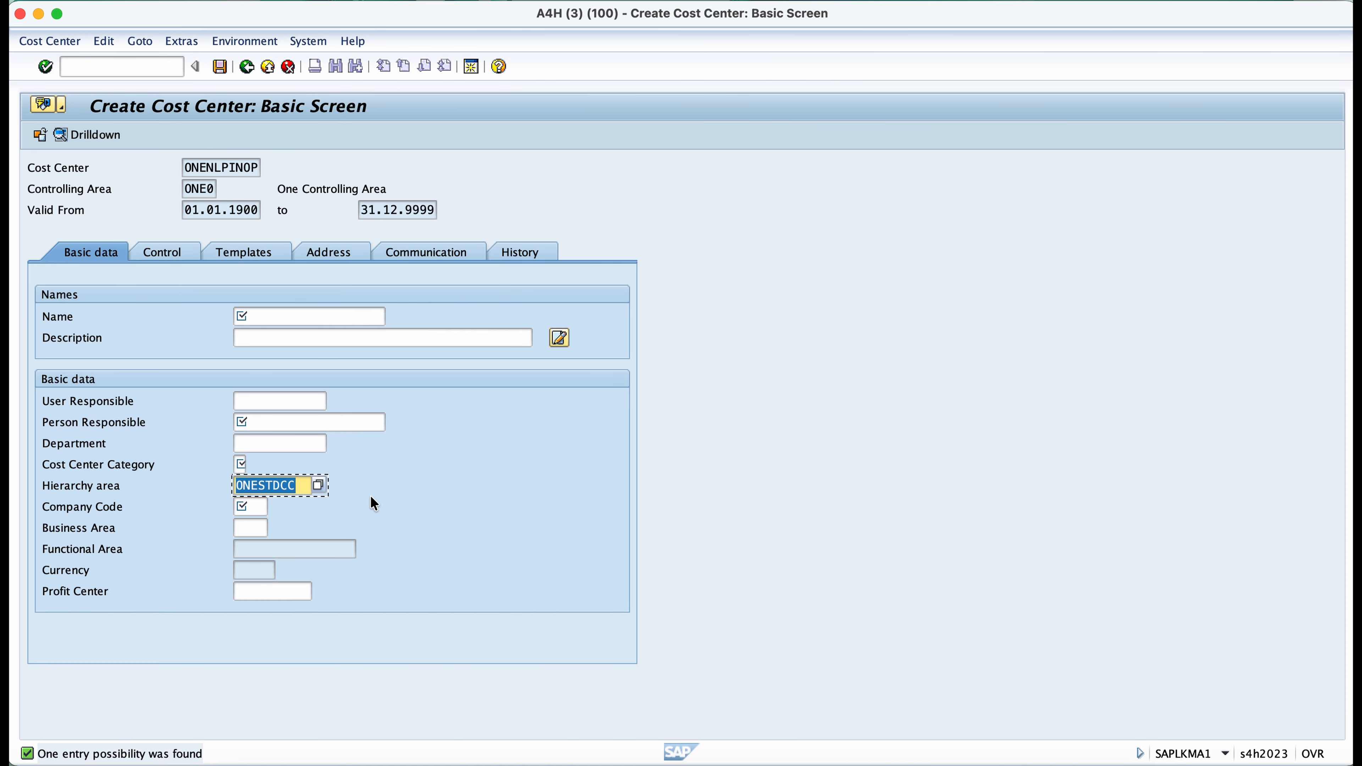
Step: Paste ONESTDCC as the Hierarchy Area of all eight cost centers in the mass maintenance table
key("super+grave")
left_click(696, 334)
key("super+v")
key("Down")
key("super+v")
key("Down")
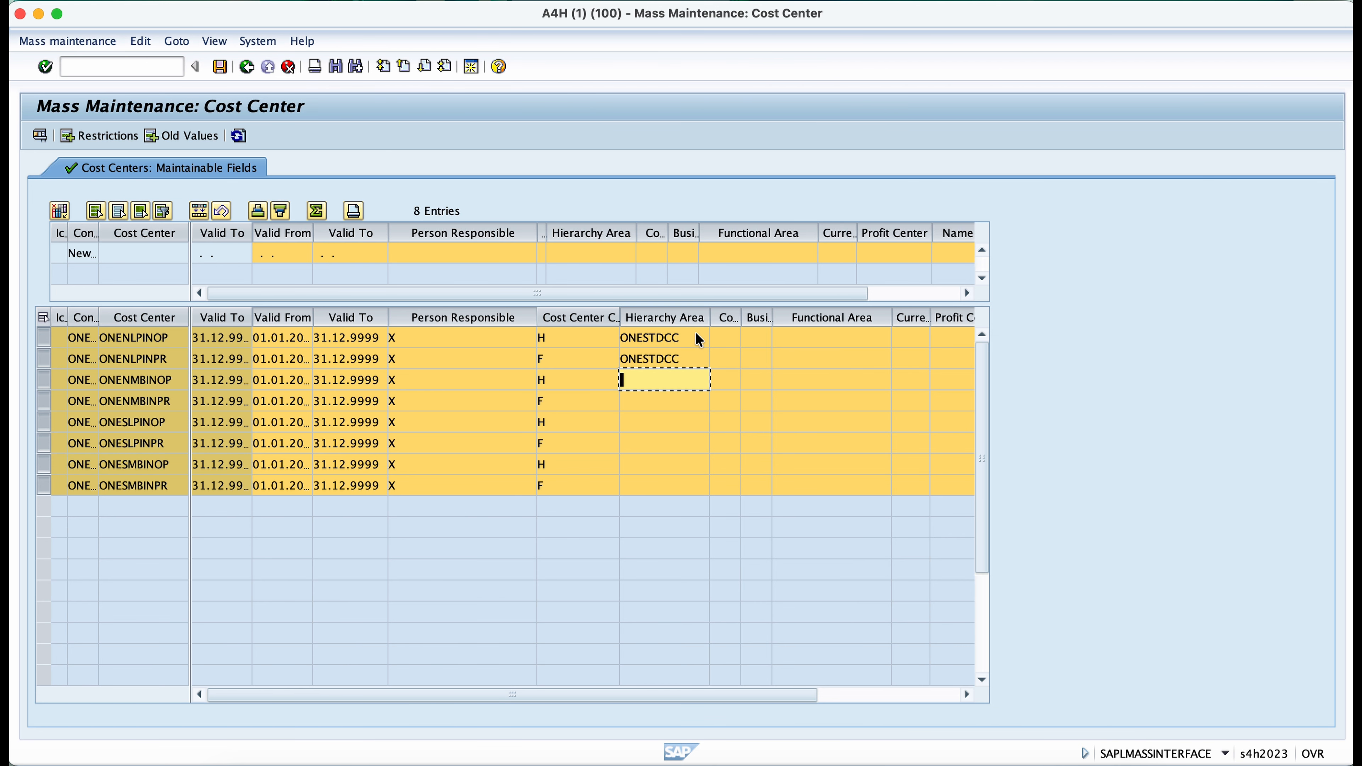
key("super+v")
key("Down")
key("Up")
key("Down")
key("super+v")
key("Down")
key("super+v")
key("Down")
key("super+v")
key("Down")
key("super+v")
key("Down")
key("super+v")
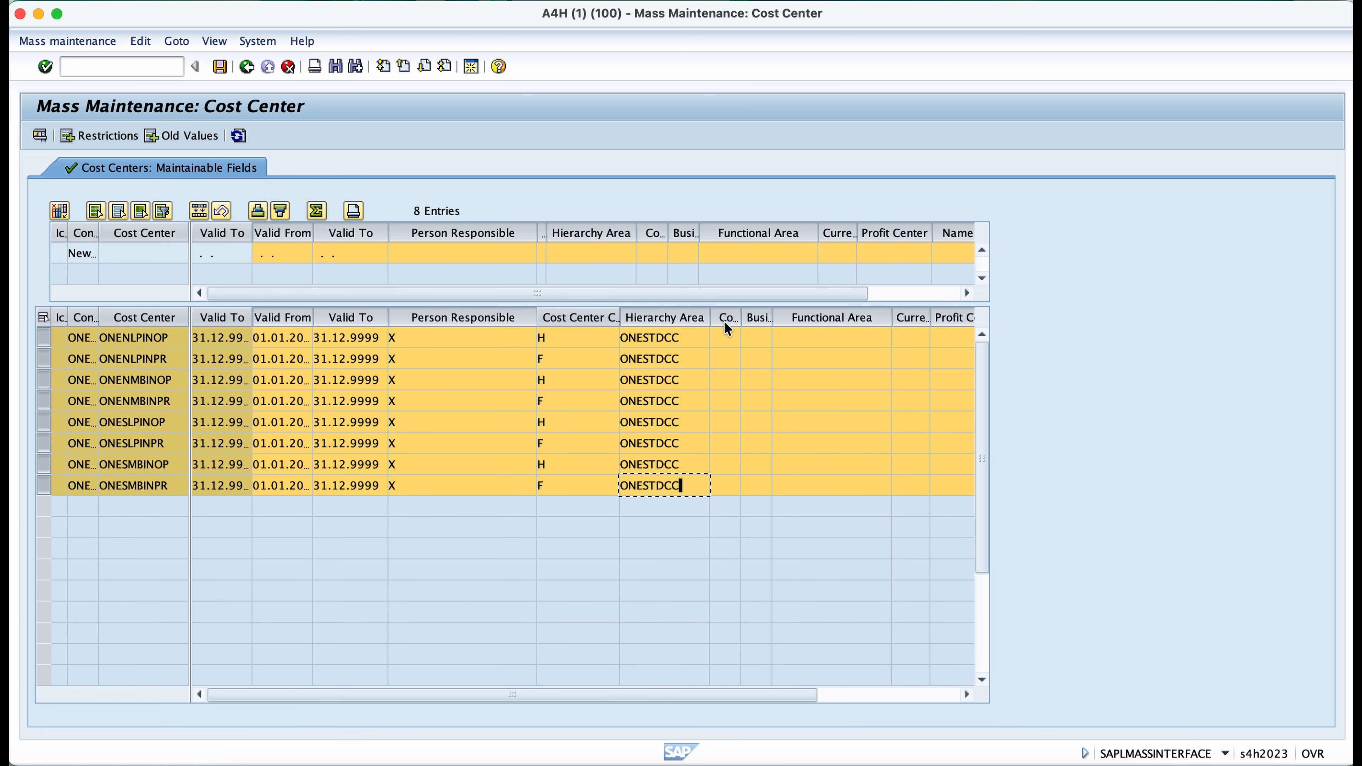
Step: Enter onev as the Company Code of all eight cost centers, ONENLPINOP through ONESMBINPR
left_click(721, 337)
type("on")
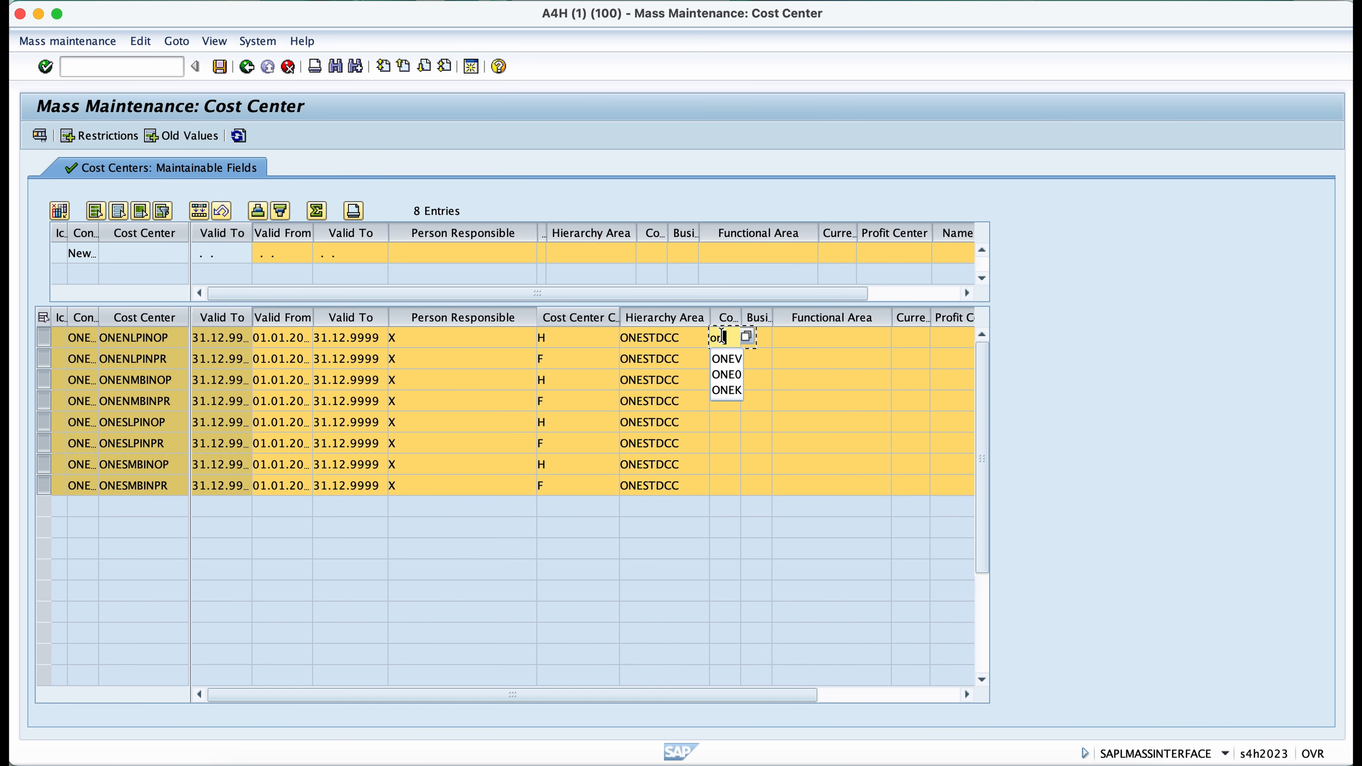
type("ev")
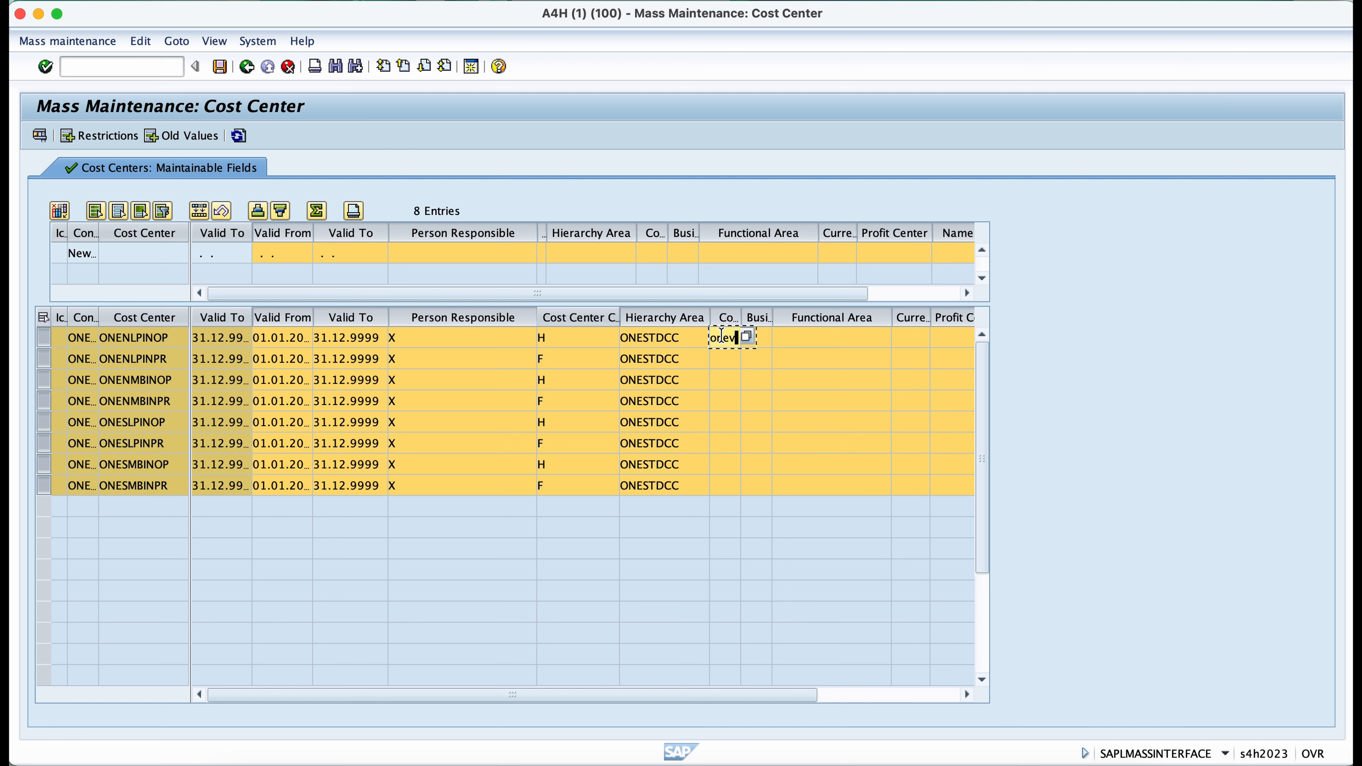
key("shift+Left")
key("shift+Left")
key("shift+Left")
key("shift+Left")
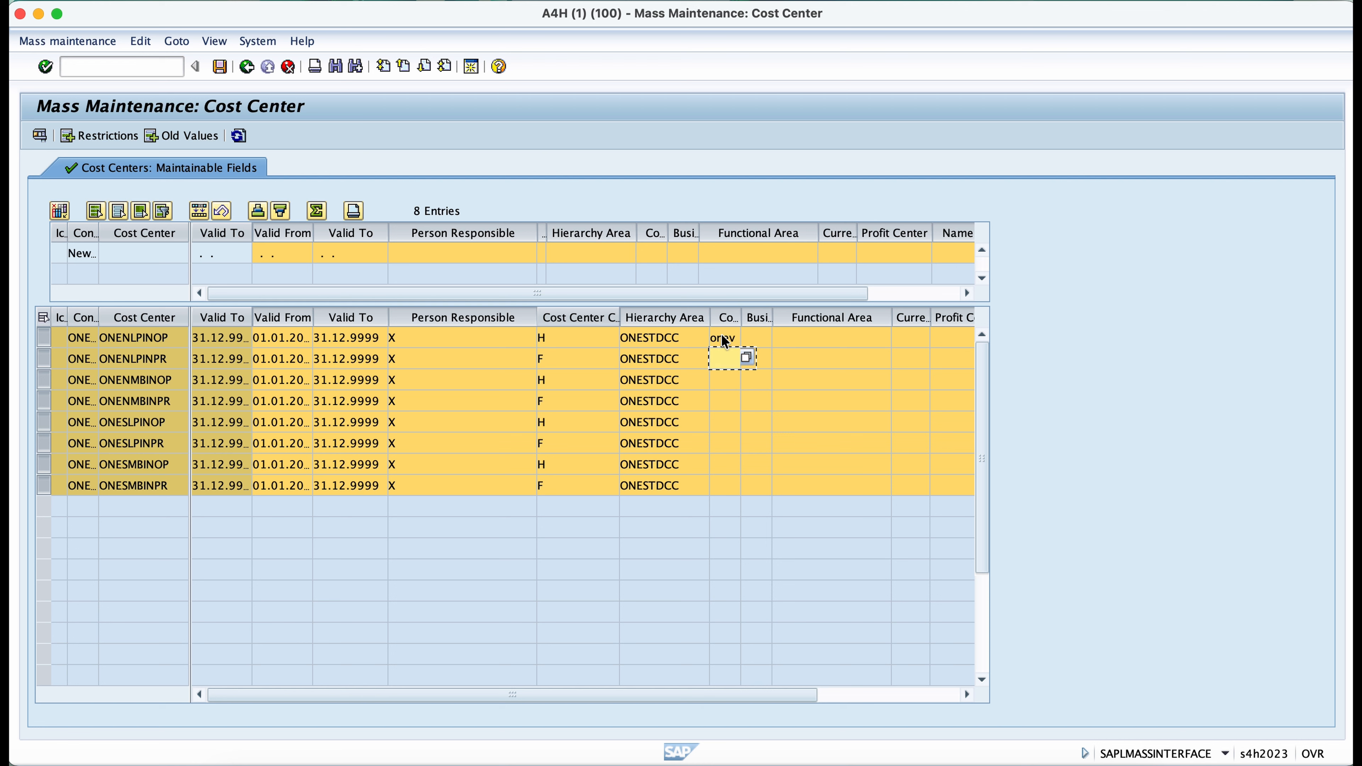
type("onev")
key("Down")
type("onev")
key("Down")
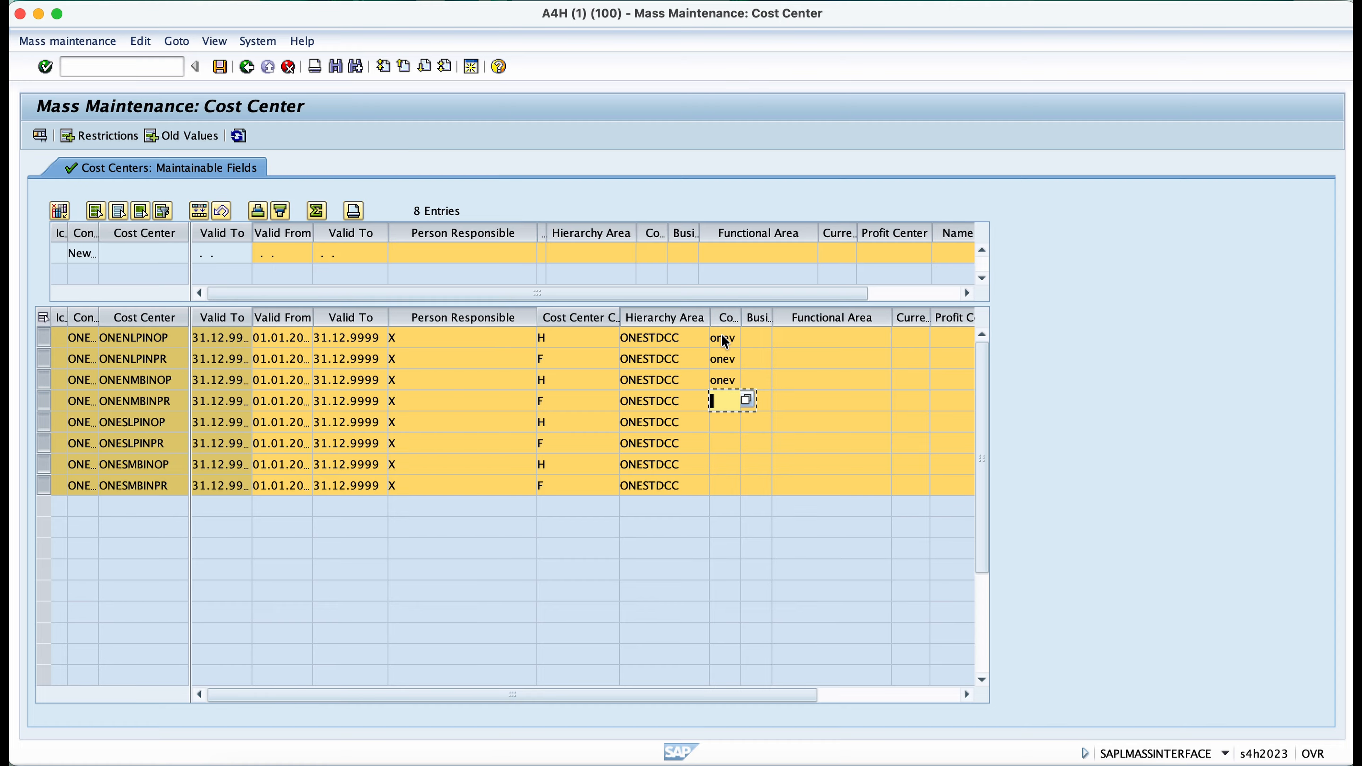
type("onev")
key("Down")
type("onev")
key("Down")
type("onev")
key("Down")
type("onev")
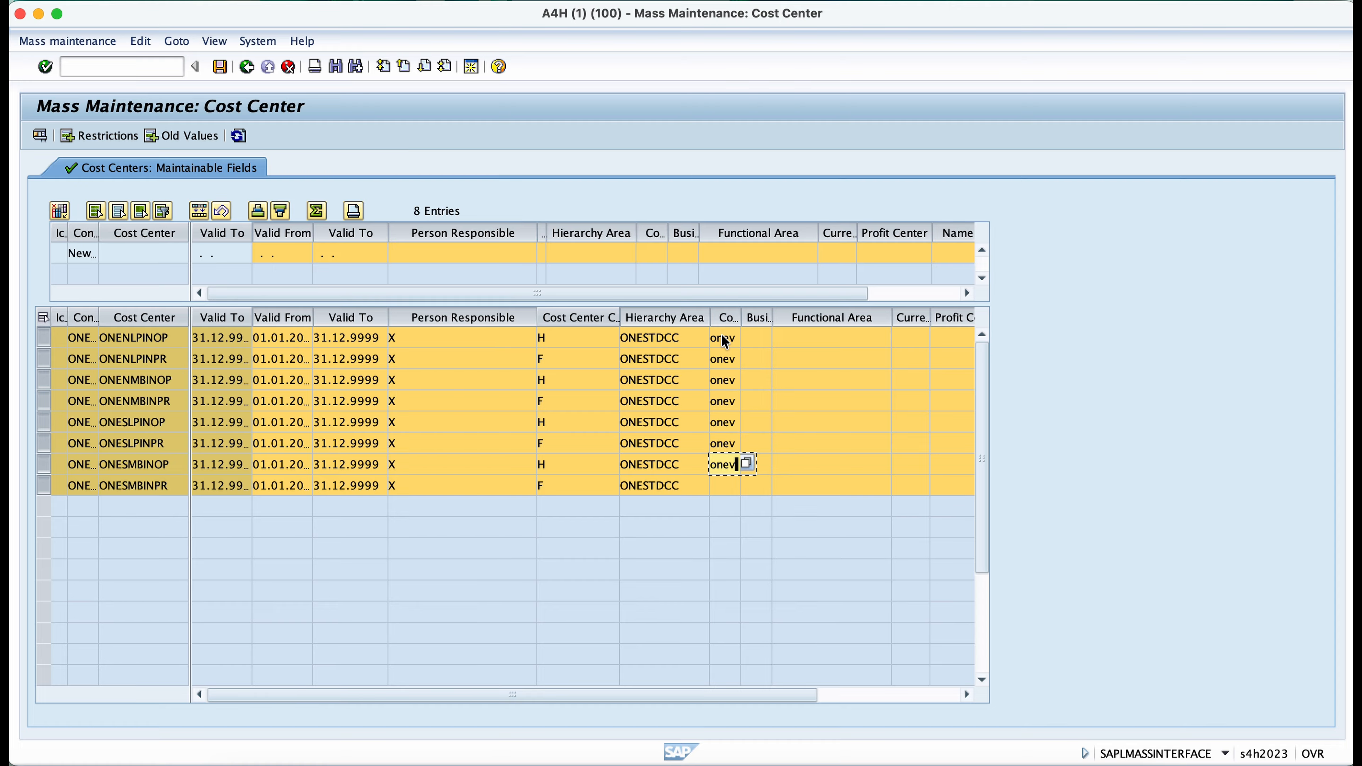
key("Down")
type("onev")
key("Tab")
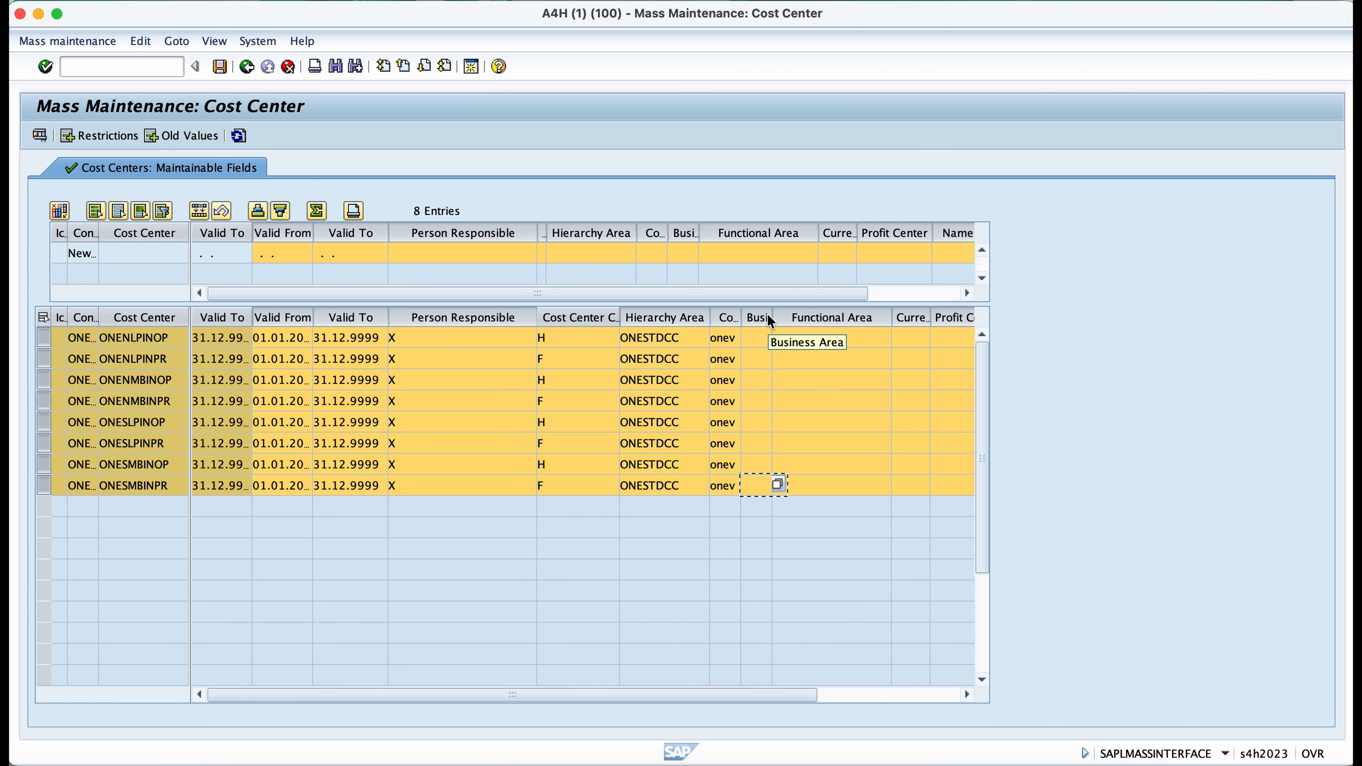
Step: Check on the single cost center screen whether Business Area is mandatory, and compare the table's Business Area and Functional Area columns
left_click(755, 336)
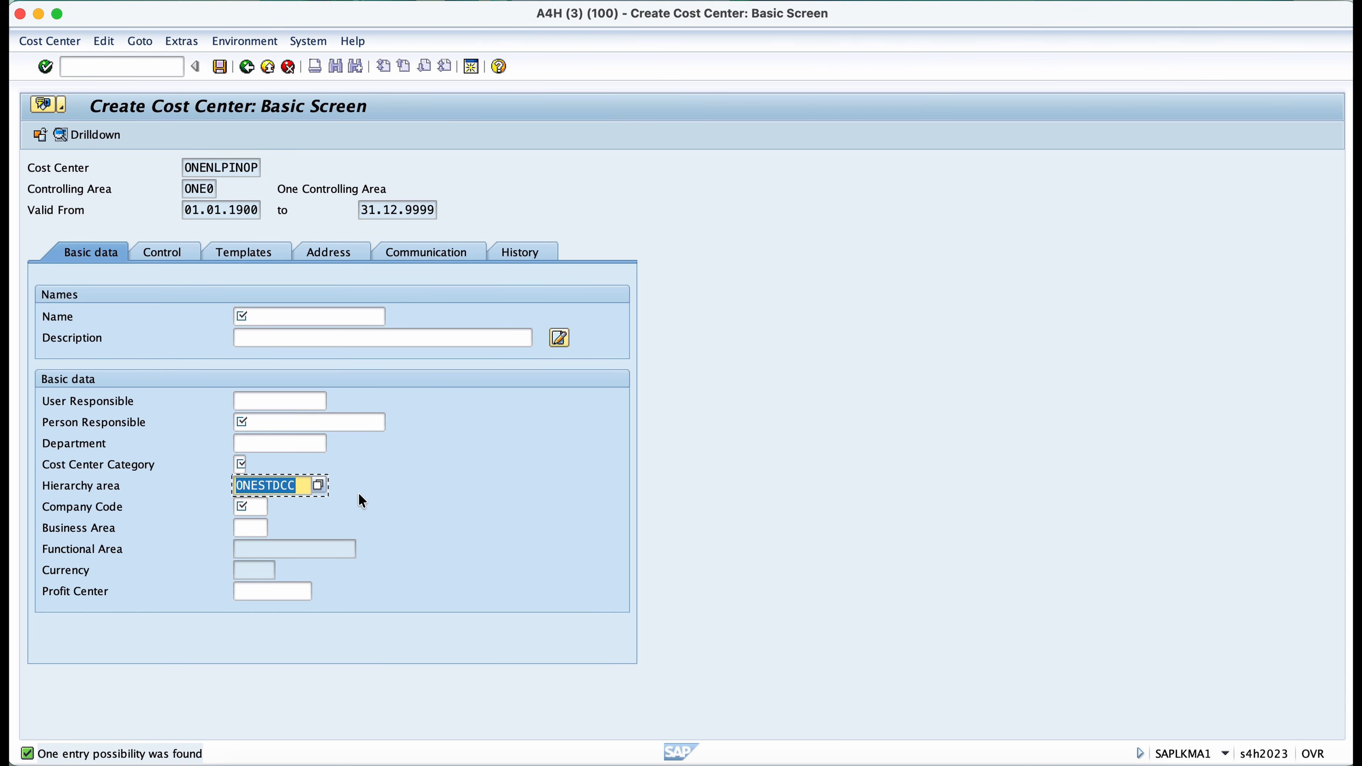
left_click(249, 527)
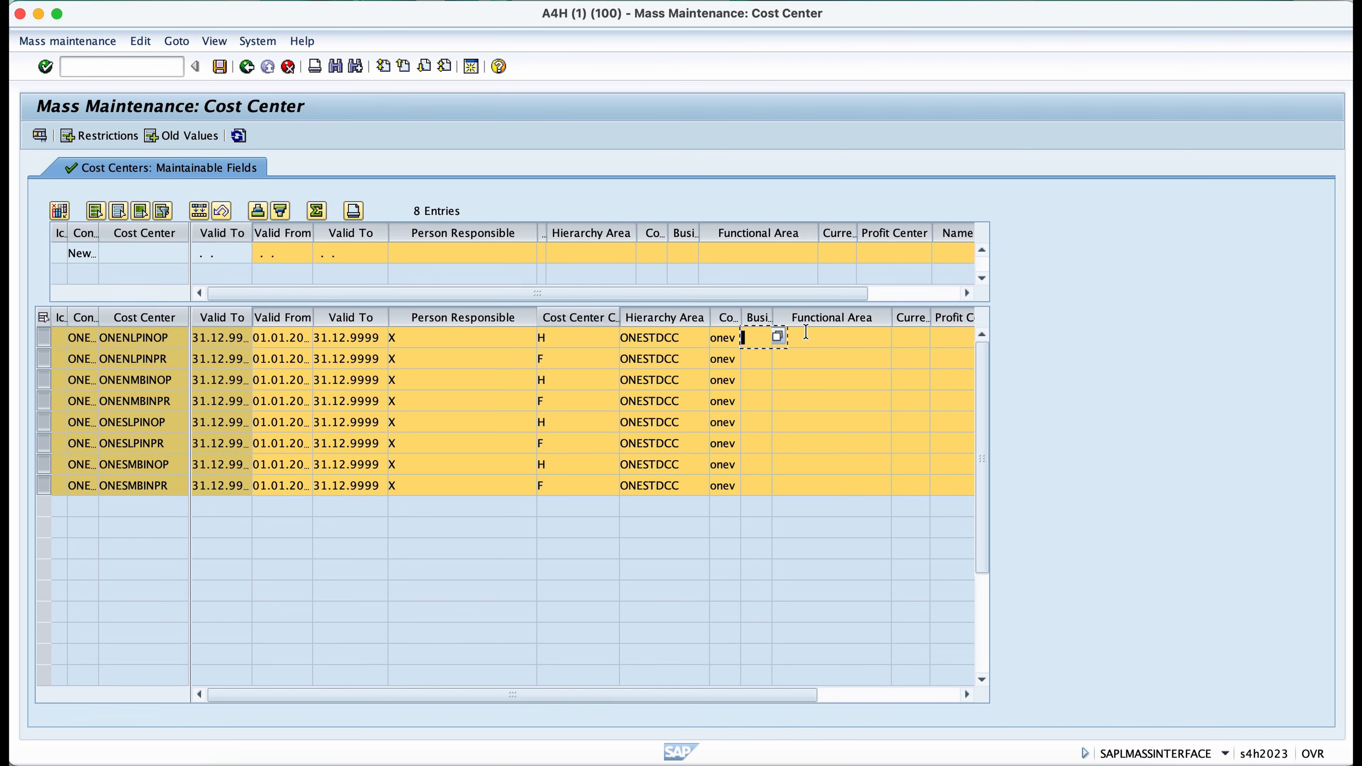
left_click(806, 337)
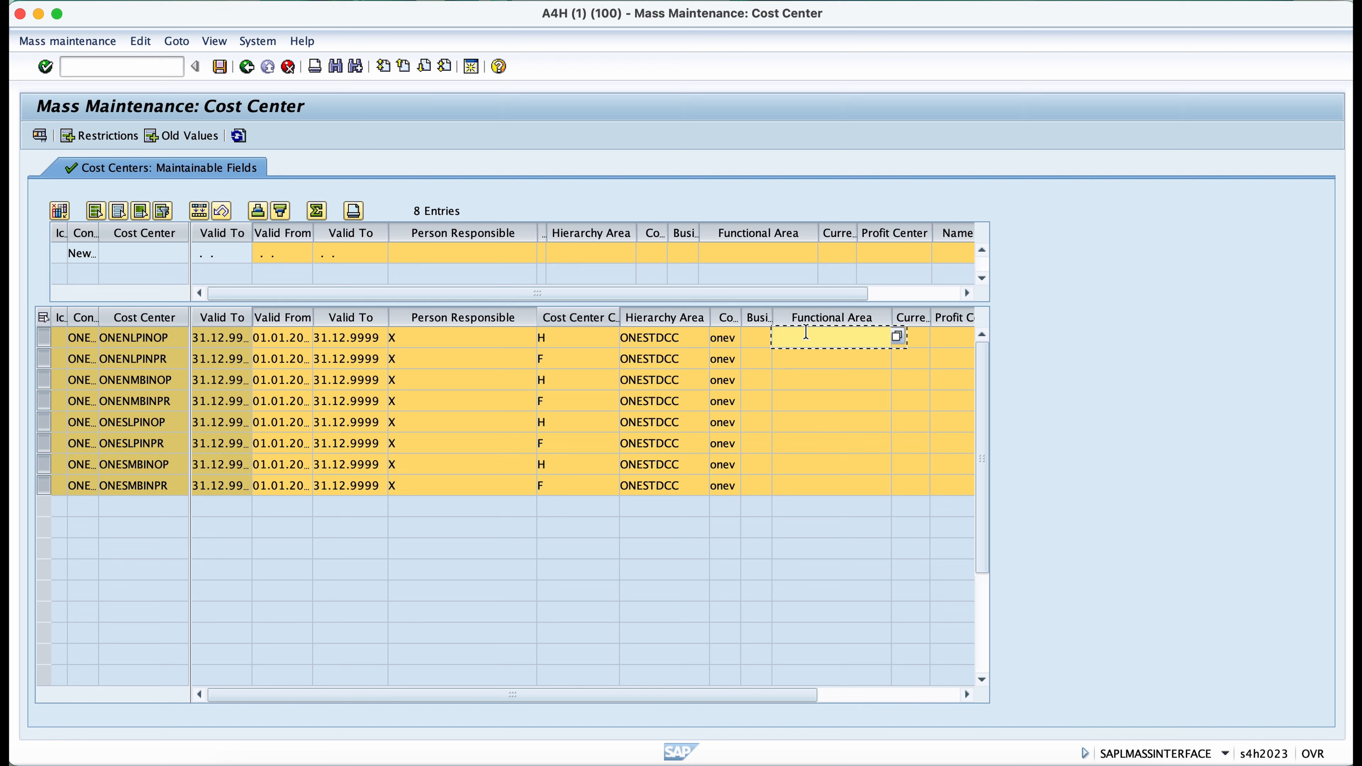
Step: Set the Currency of ONENLPINOP to INR and copy the value
key("Tab")
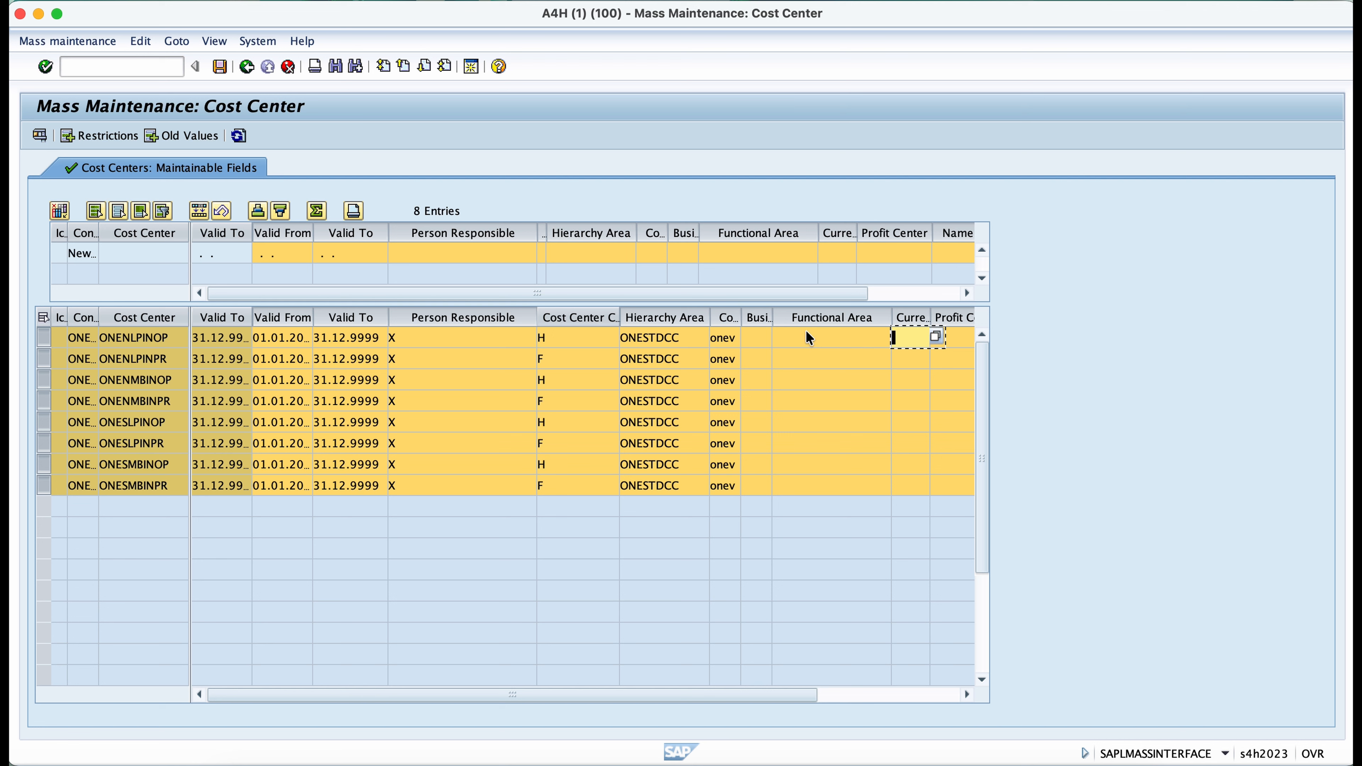
type("i")
key("BackSpace")
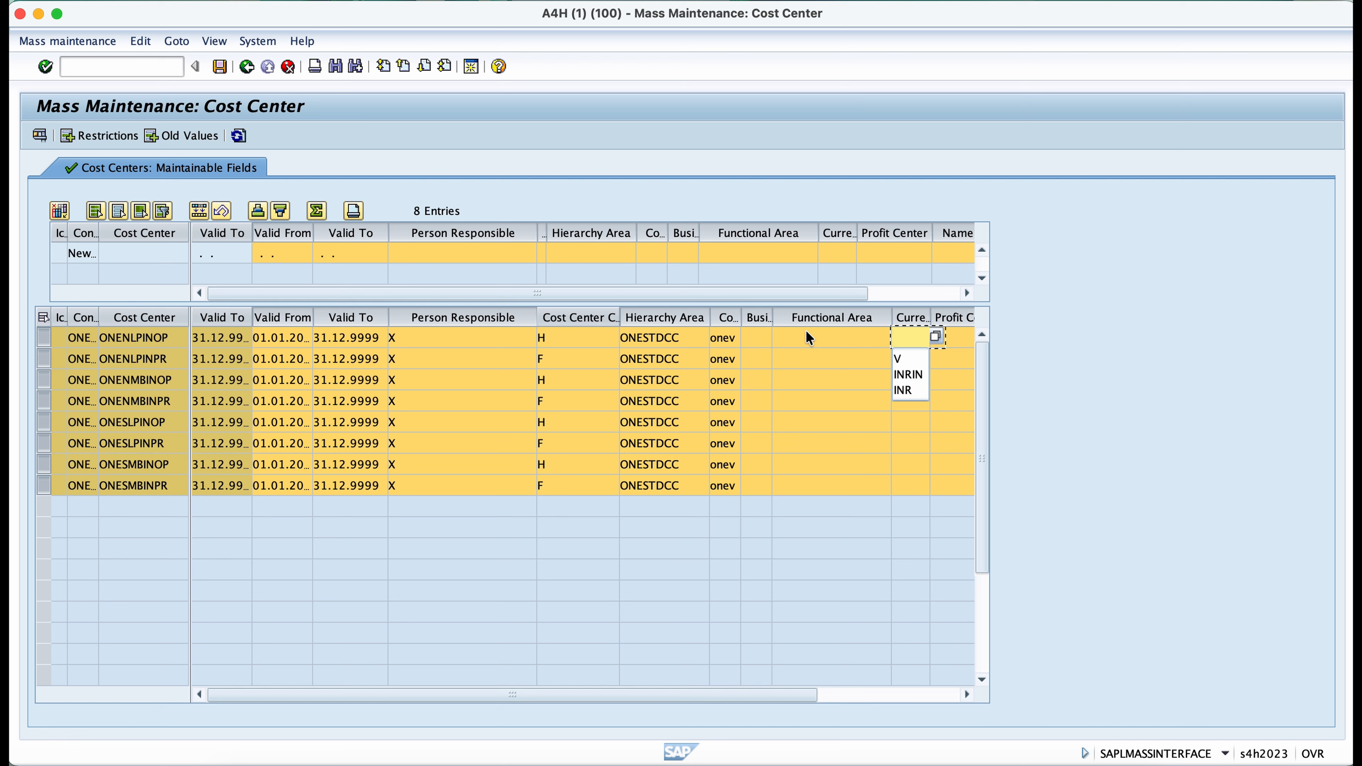
type("inr")
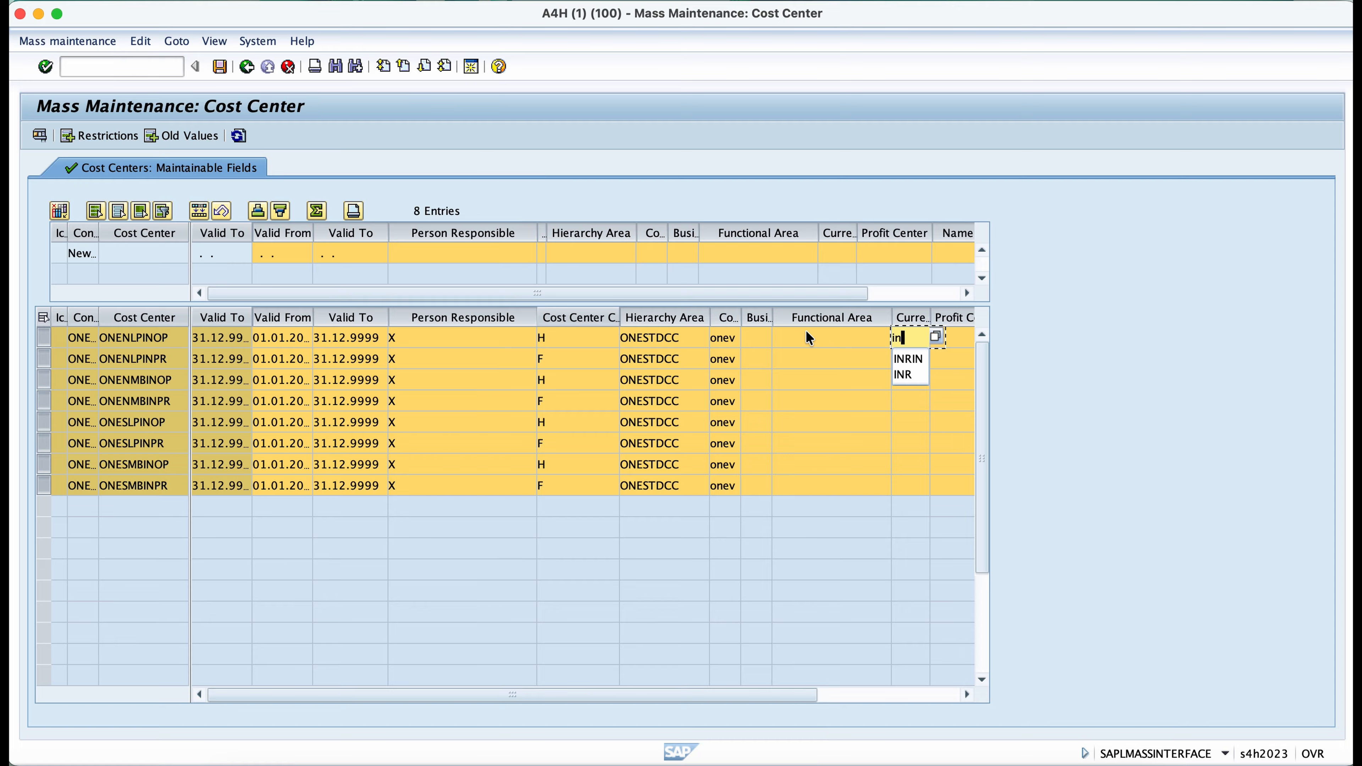
key("shift+Left")
key("shift+Left")
key("Down")
key("Down")
key("Return")
key("shift+Left")
key("shift+Left")
key("shift+Left")
key("super+c")
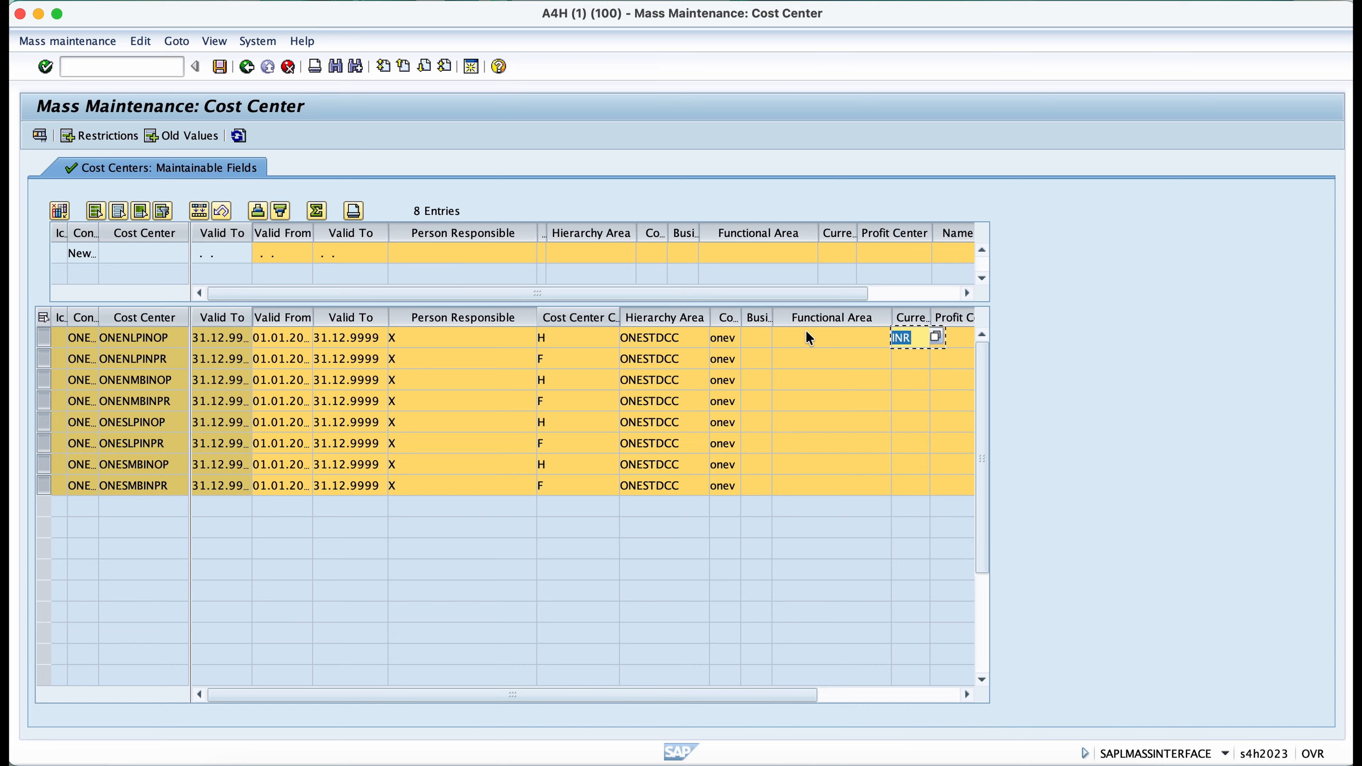
Step: Paste INR as the Currency of the remaining seven cost centers, ONENLPINPR through ONESMBINPR
key("Down")
key("super+v")
key("Down")
key("super+v")
key("Down")
key("super+v")
key("Down")
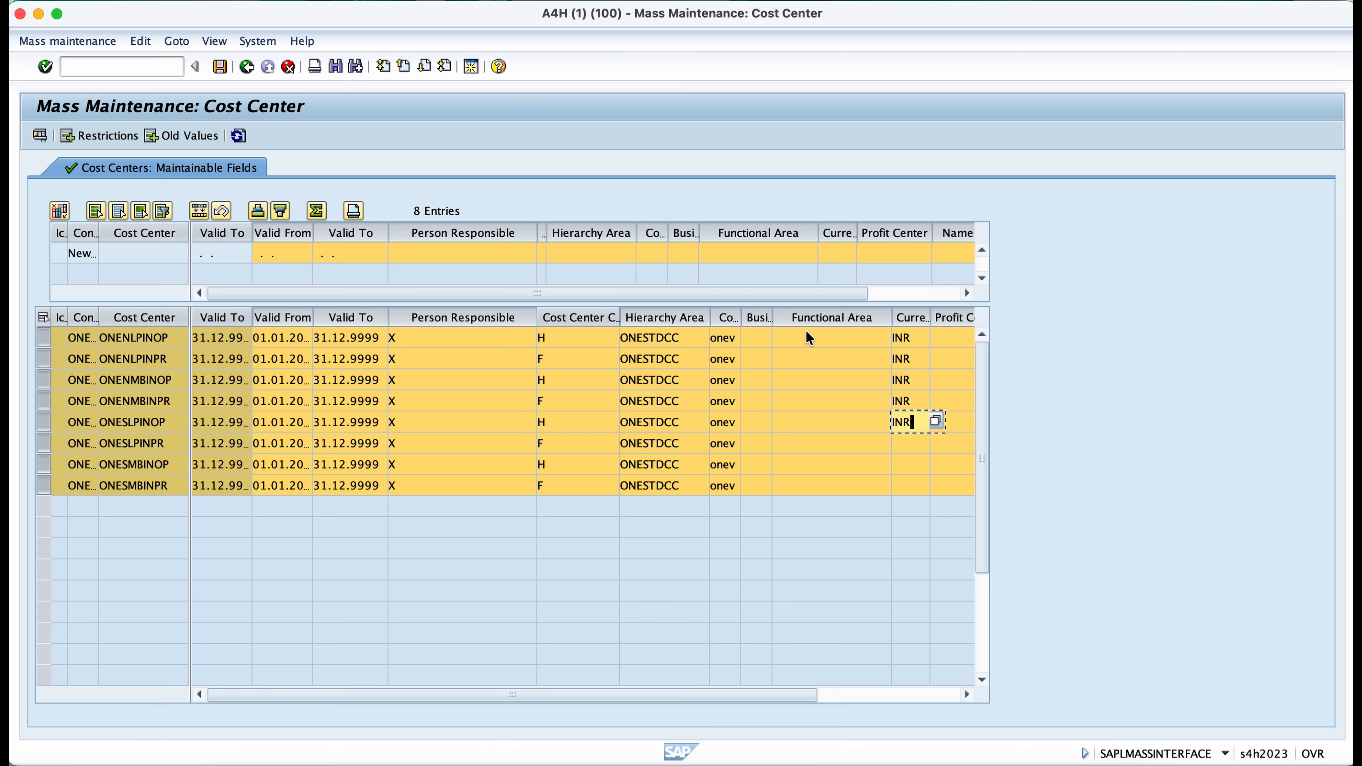
key("super+v")
key("Down")
key("super+v")
key("Down")
key("super+v")
key("Down")
key("super+v")
key("Tab")
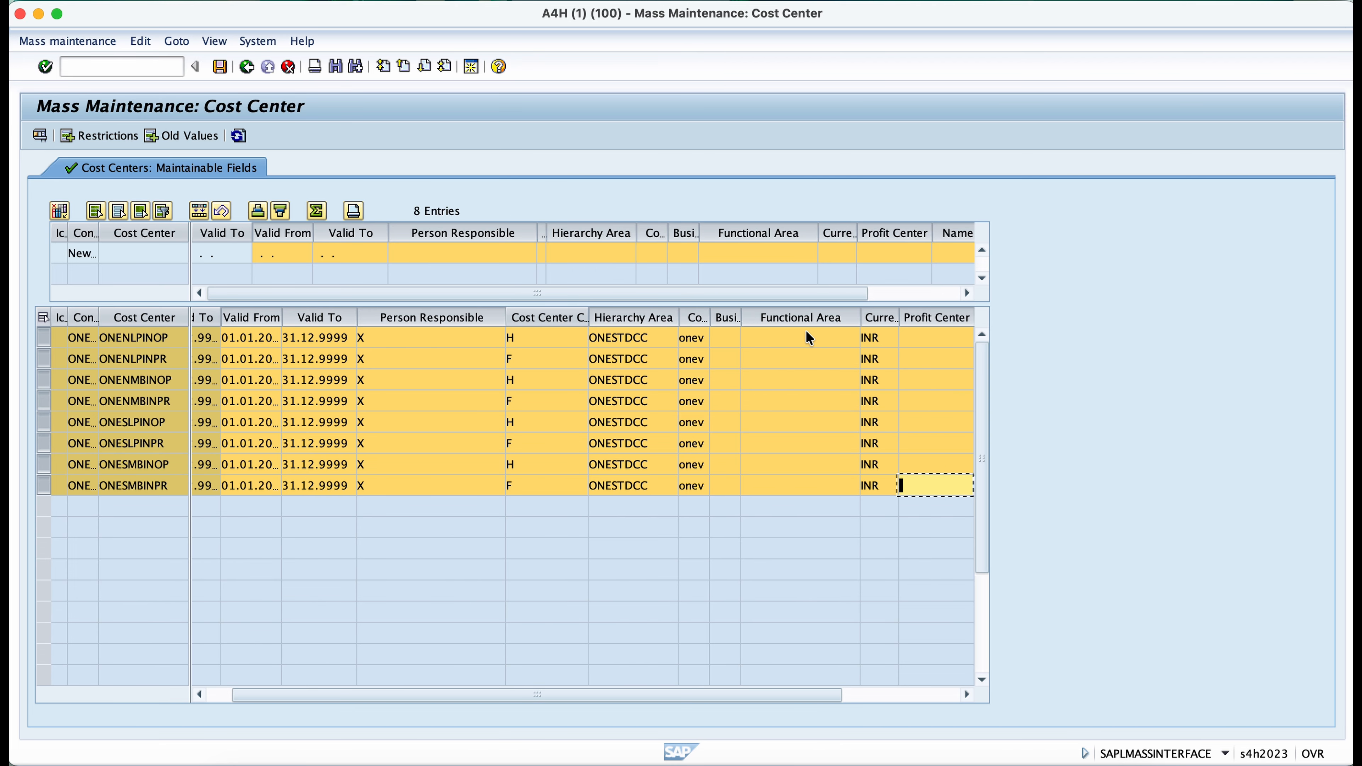
Step: Switch to Excel and review which profit centers belong to the ONENLP and ONENMB cost centers in columns A and B
left_click(946, 334)
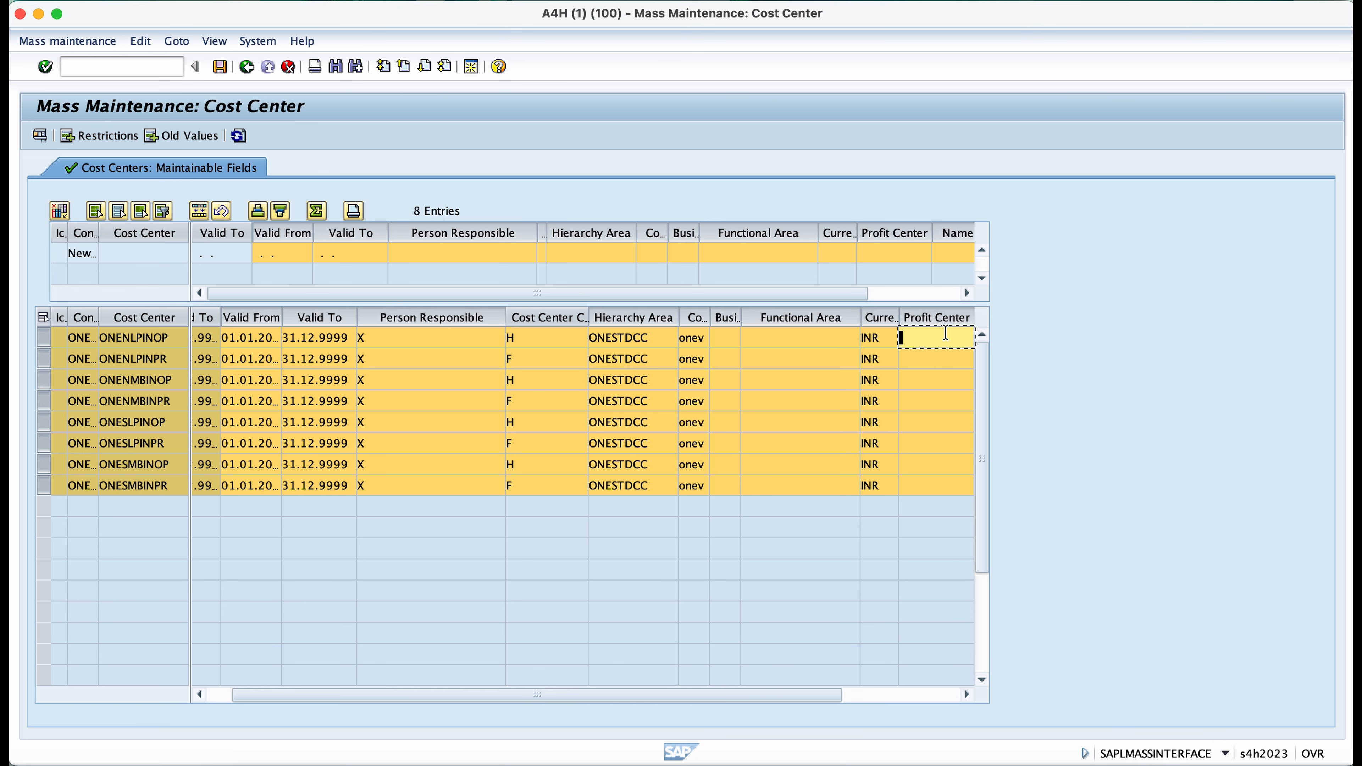
key("super+Tab")
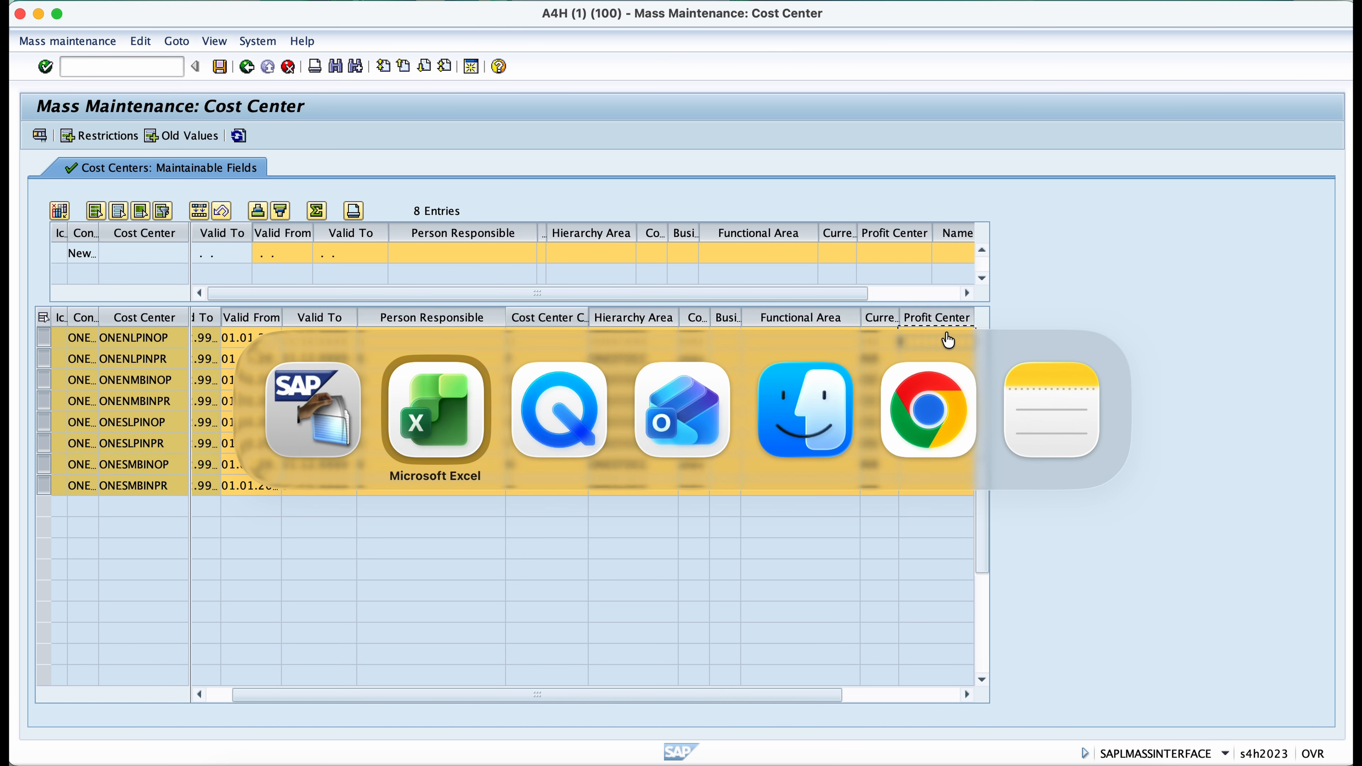
left_click(102, 192)
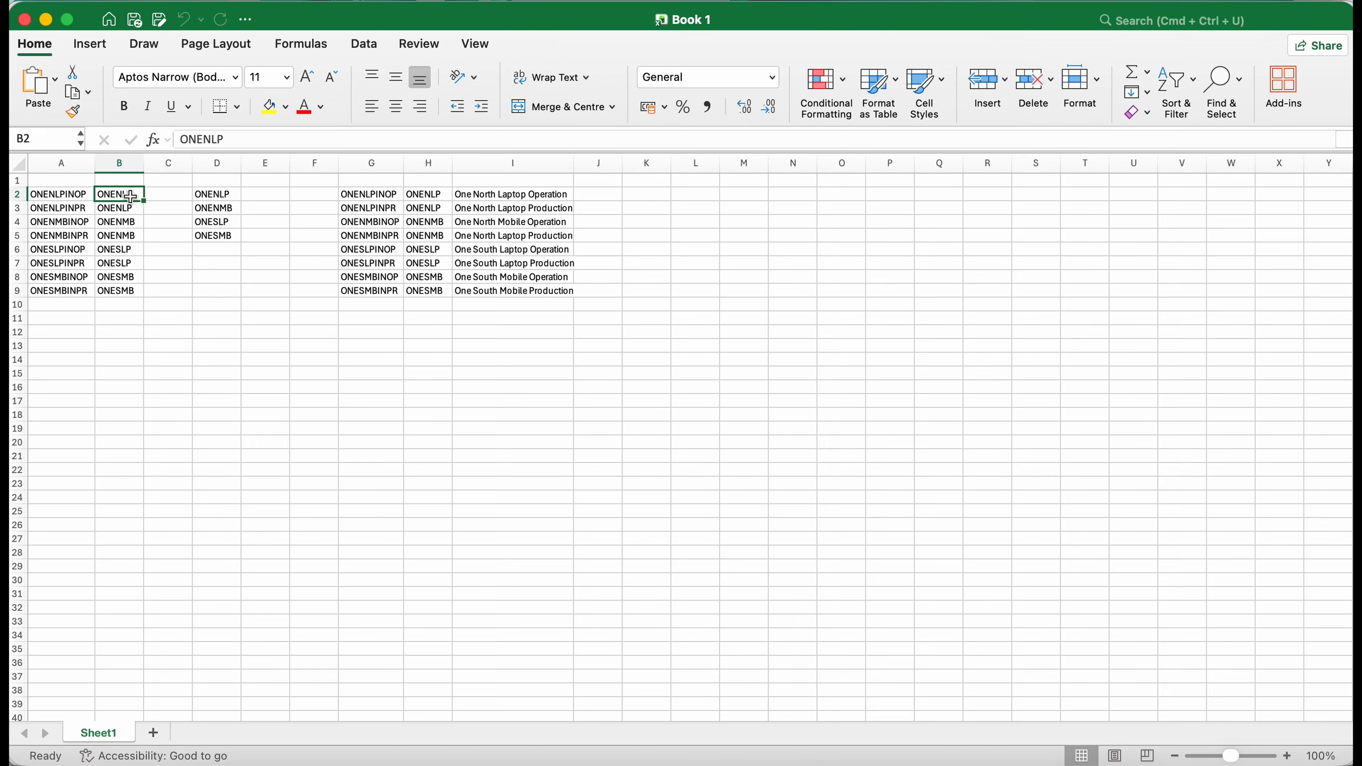
key("Left")
key("shift+Down")
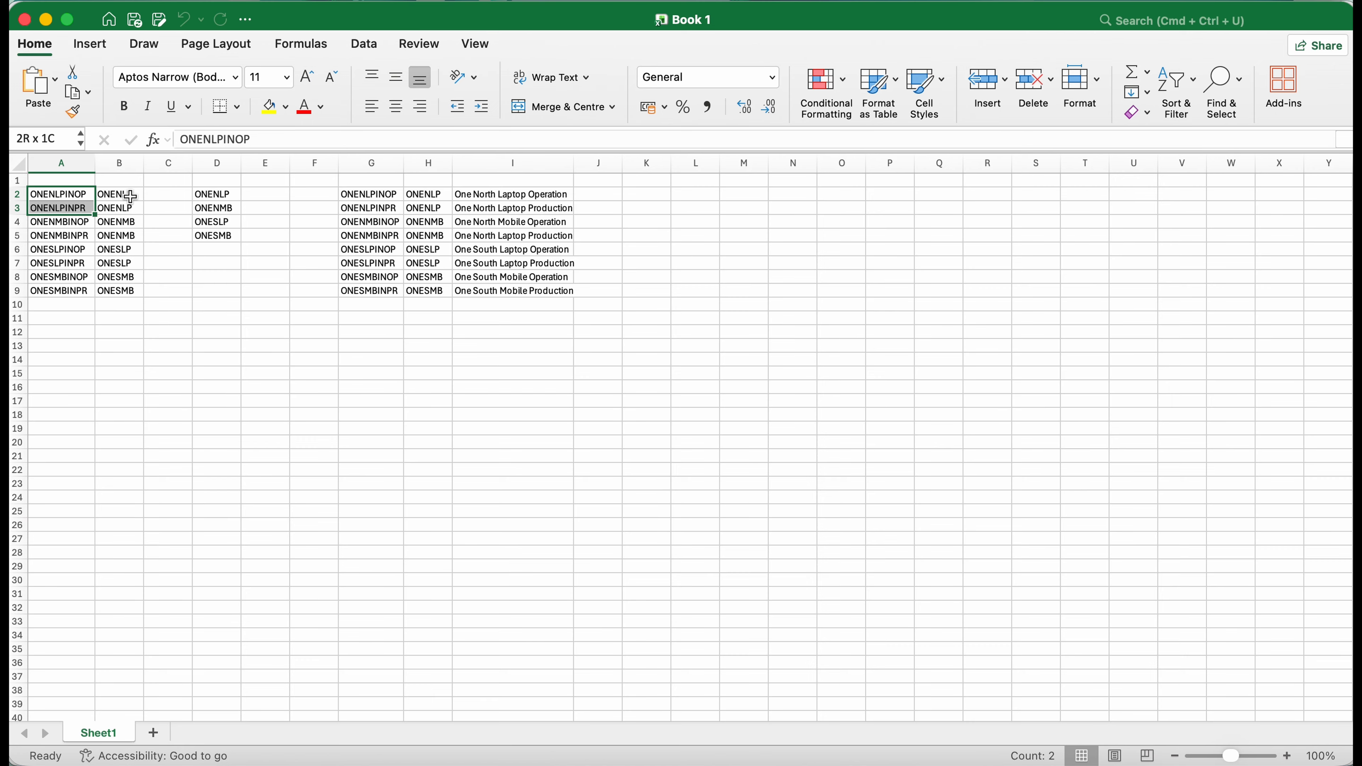
key("Right")
key("shift+Down")
key("Left")
key("Down")
key("Down")
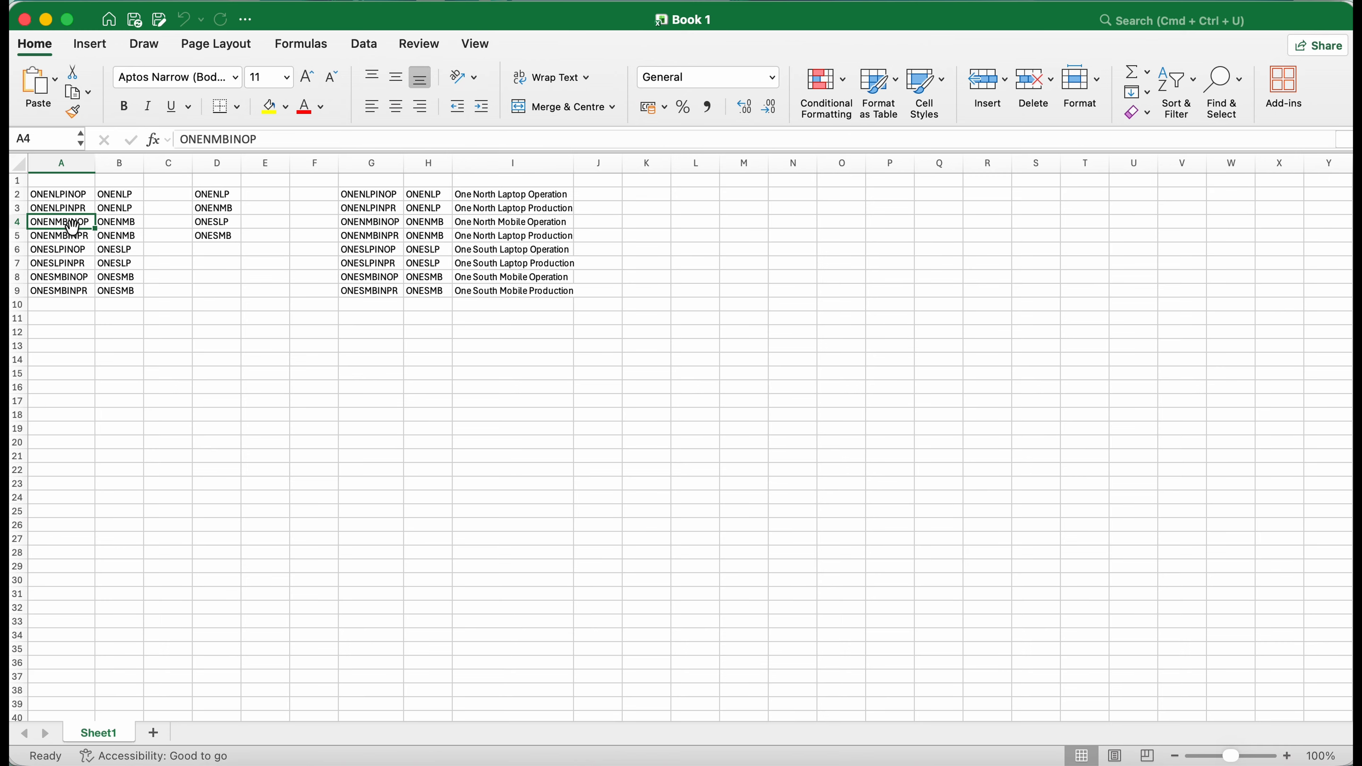
left_click(47, 241)
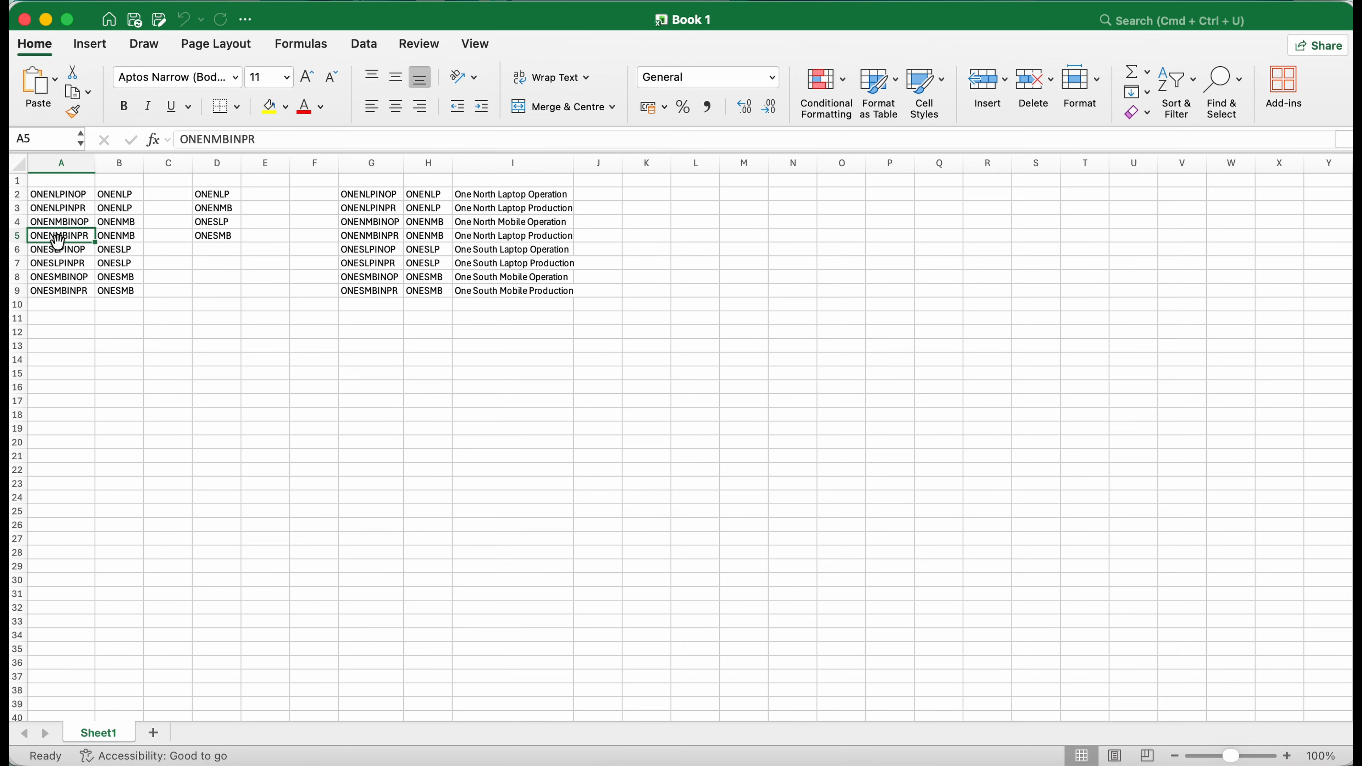
left_click(119, 225)
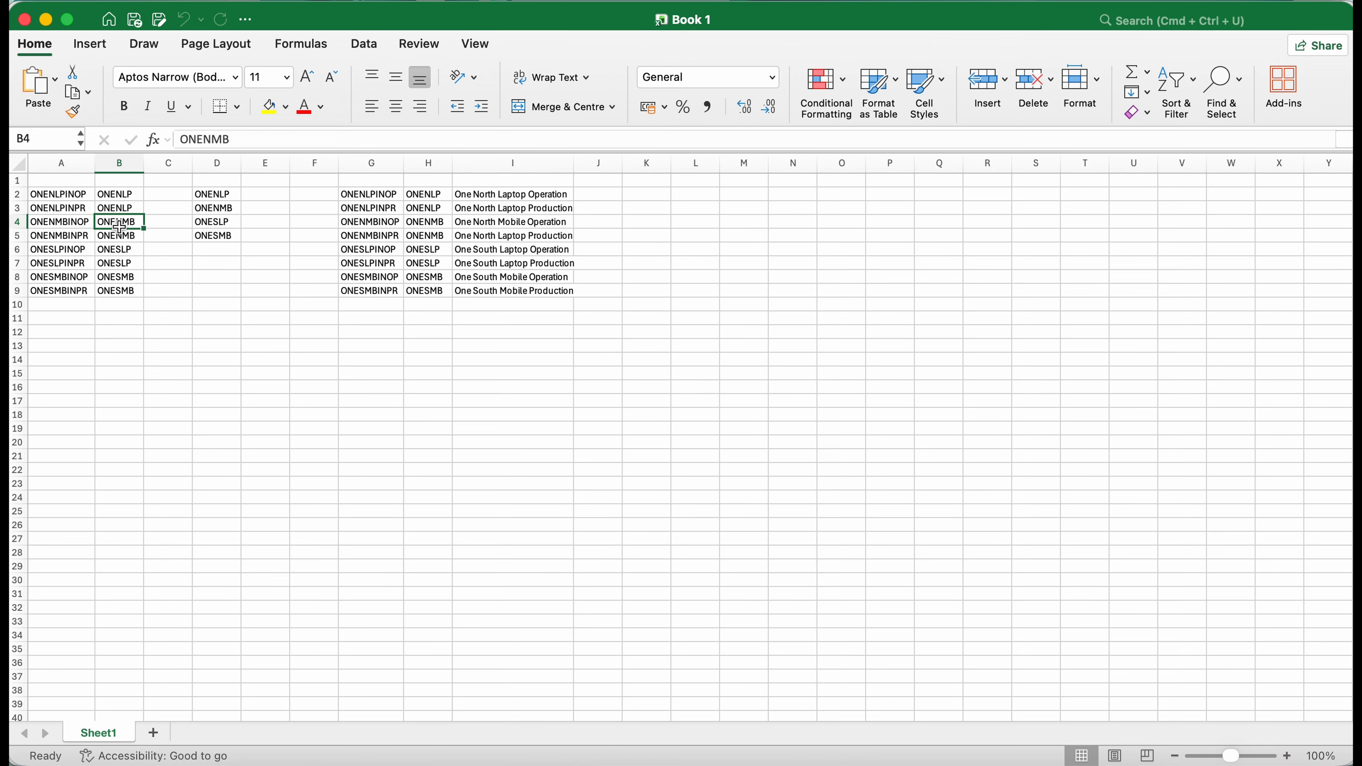
key("shift+Down")
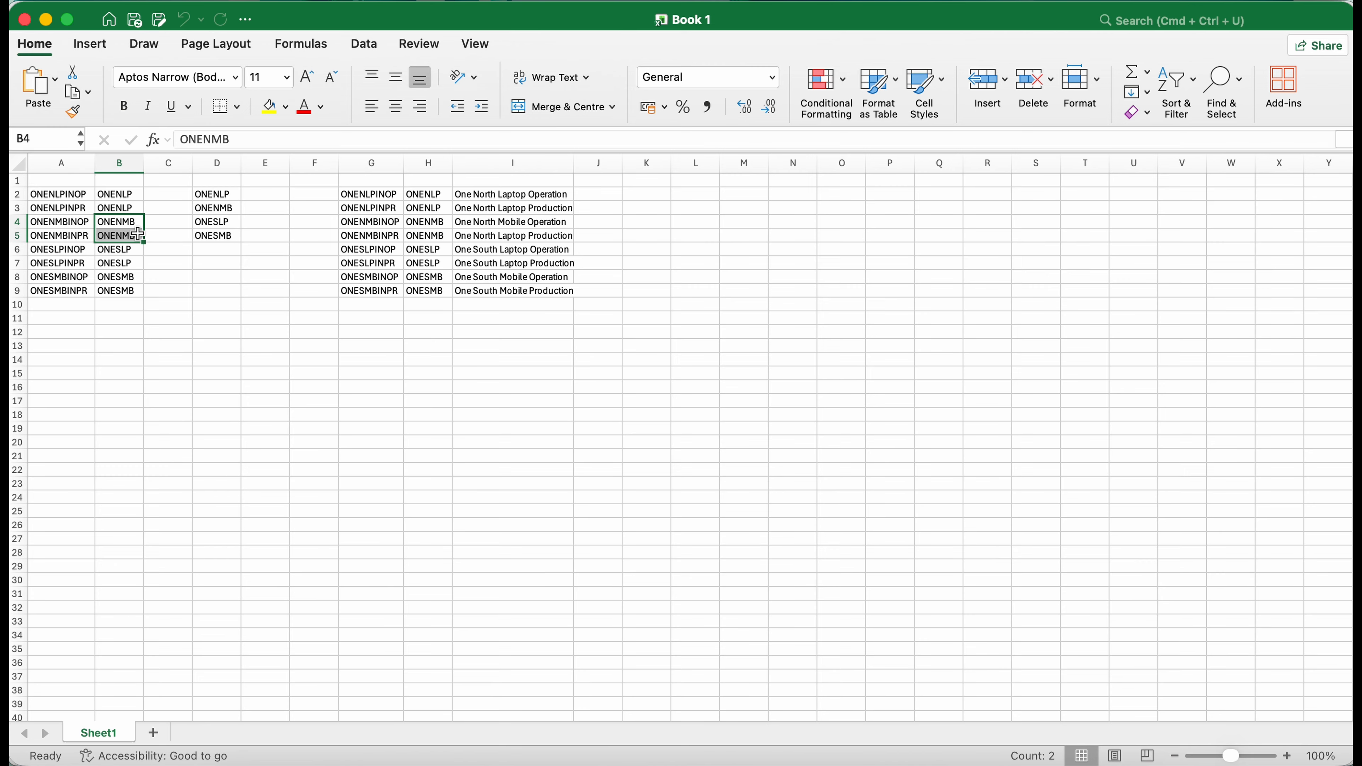
left_click(114, 231)
Step: Review which profit centers belong to the ONESLP and ONESMB cost centers in rows 6 to 9
key("Left")
key("Down")
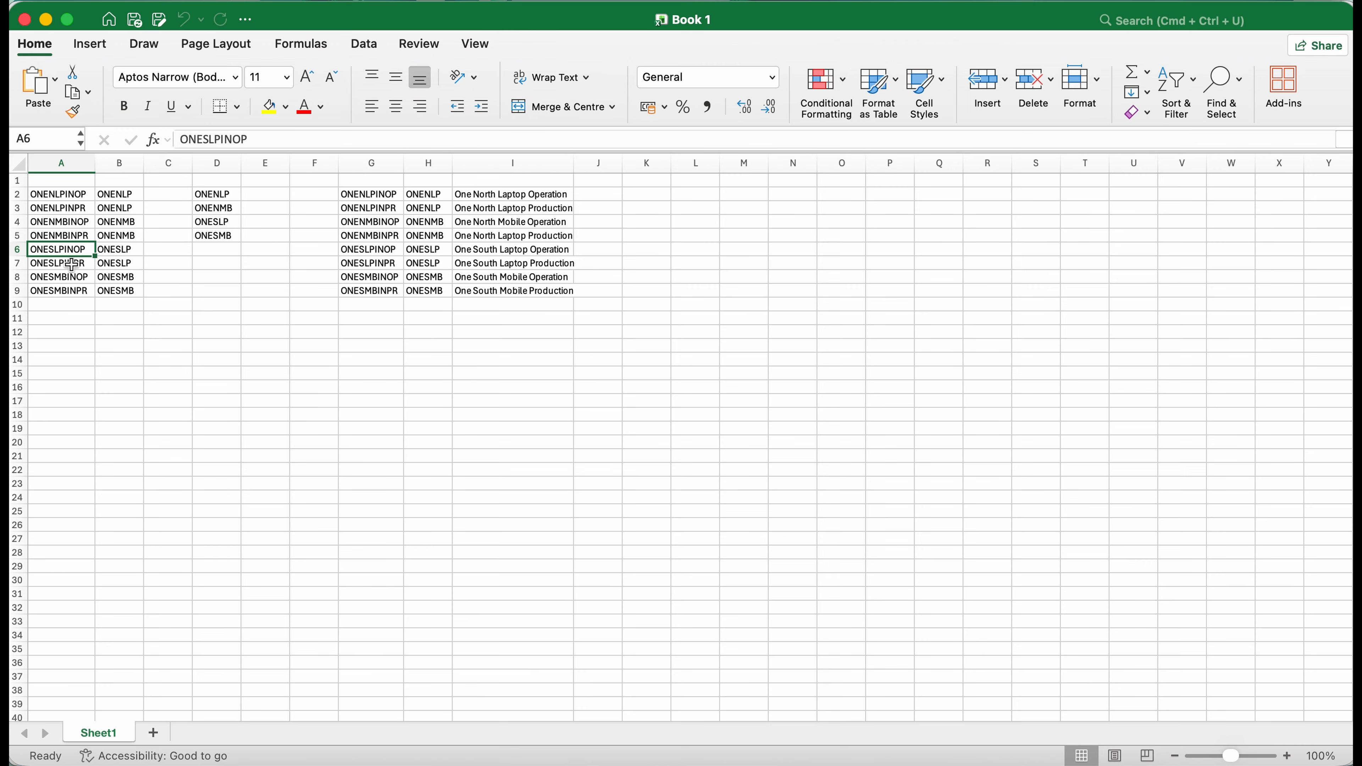
key("shift+Down")
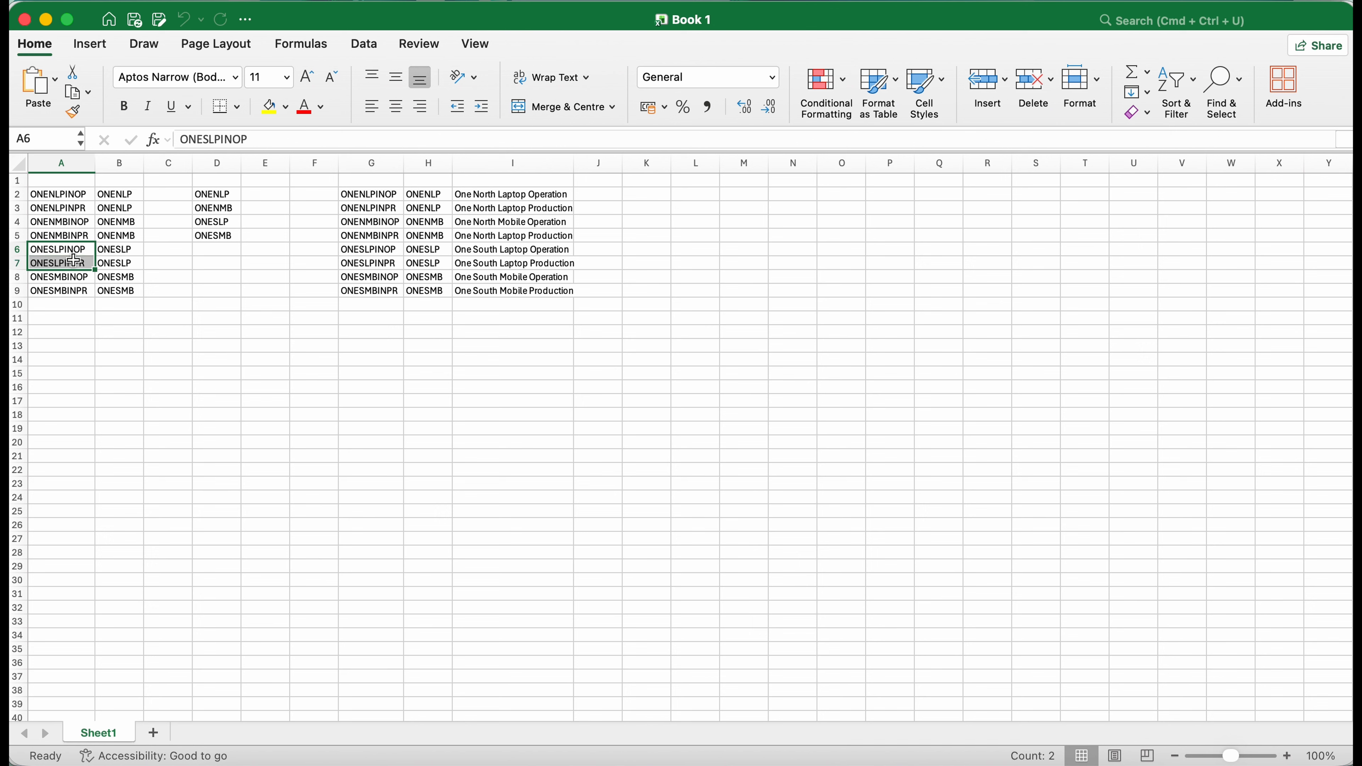
left_click(124, 256)
left_click(63, 264)
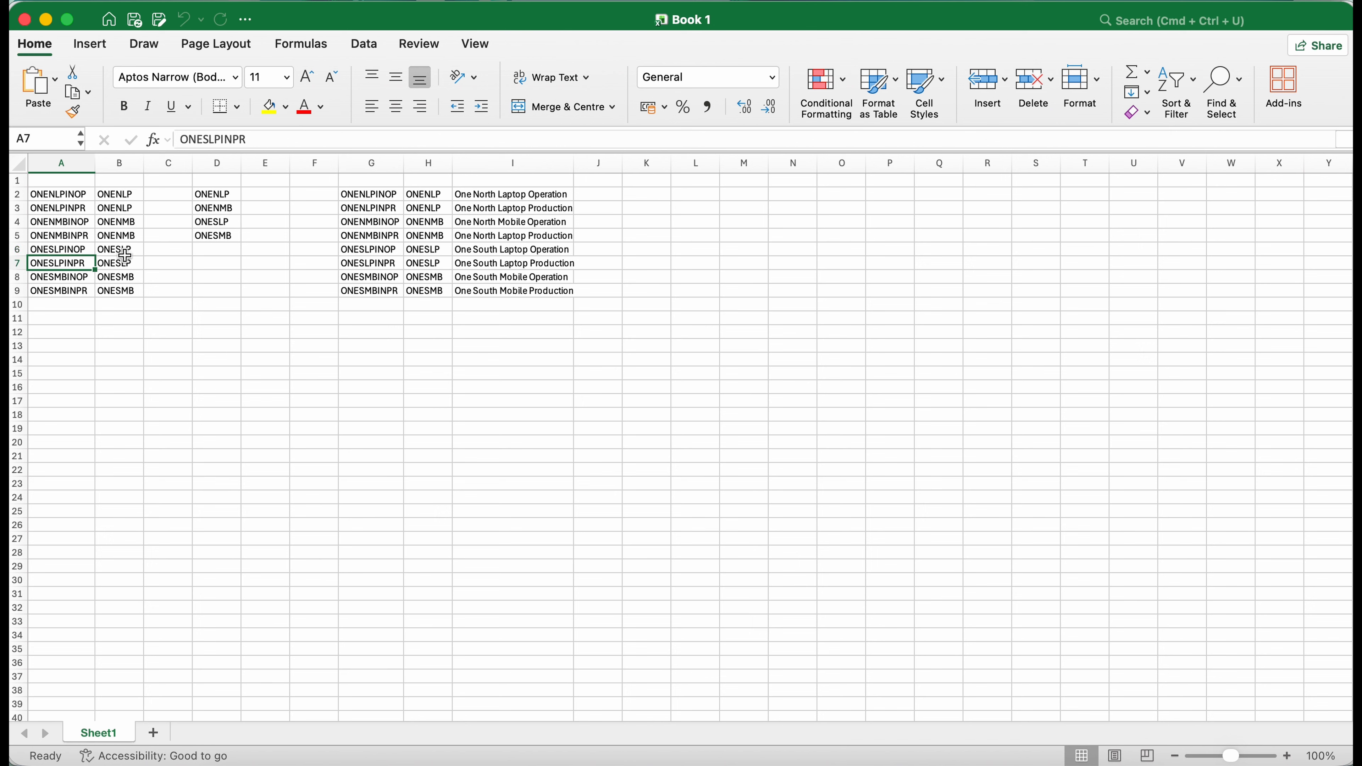
left_click(66, 279)
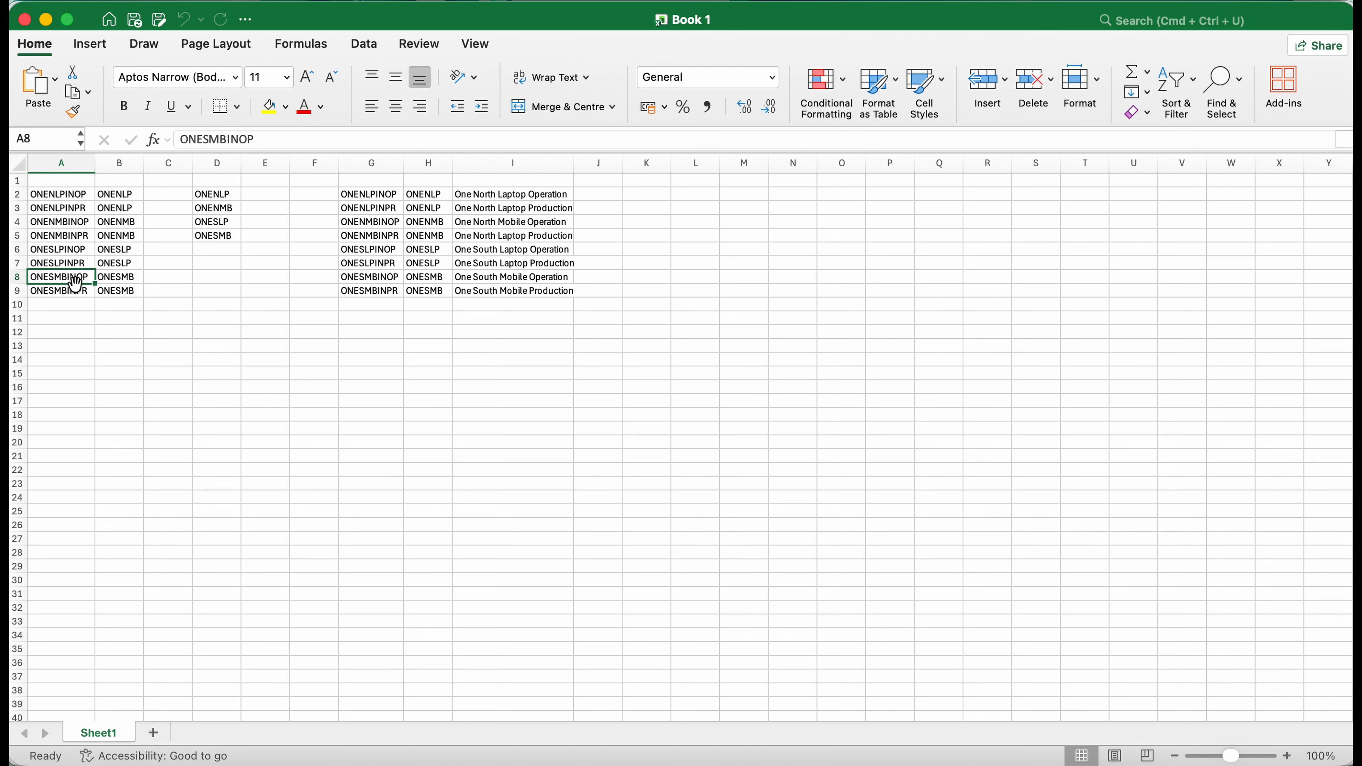
left_click(82, 293)
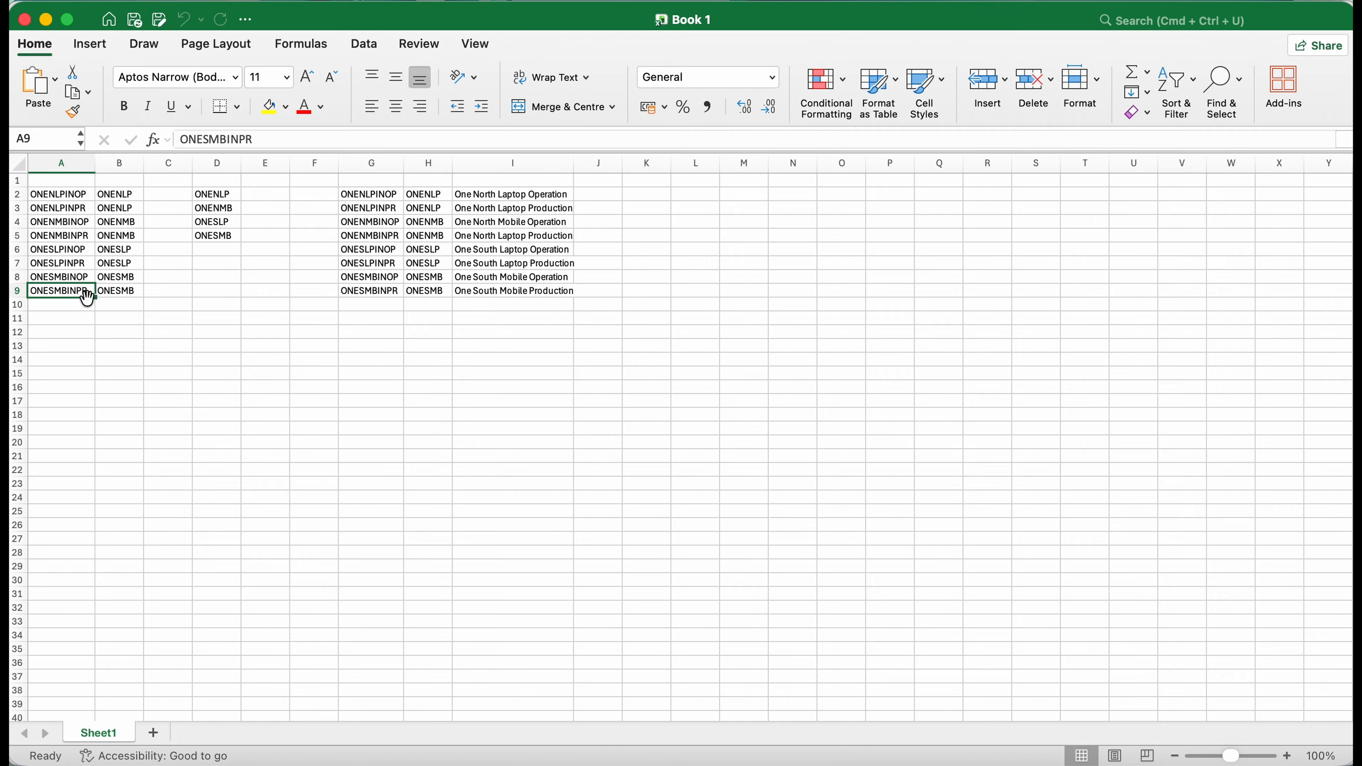
left_click_drag(73, 277, 75, 283)
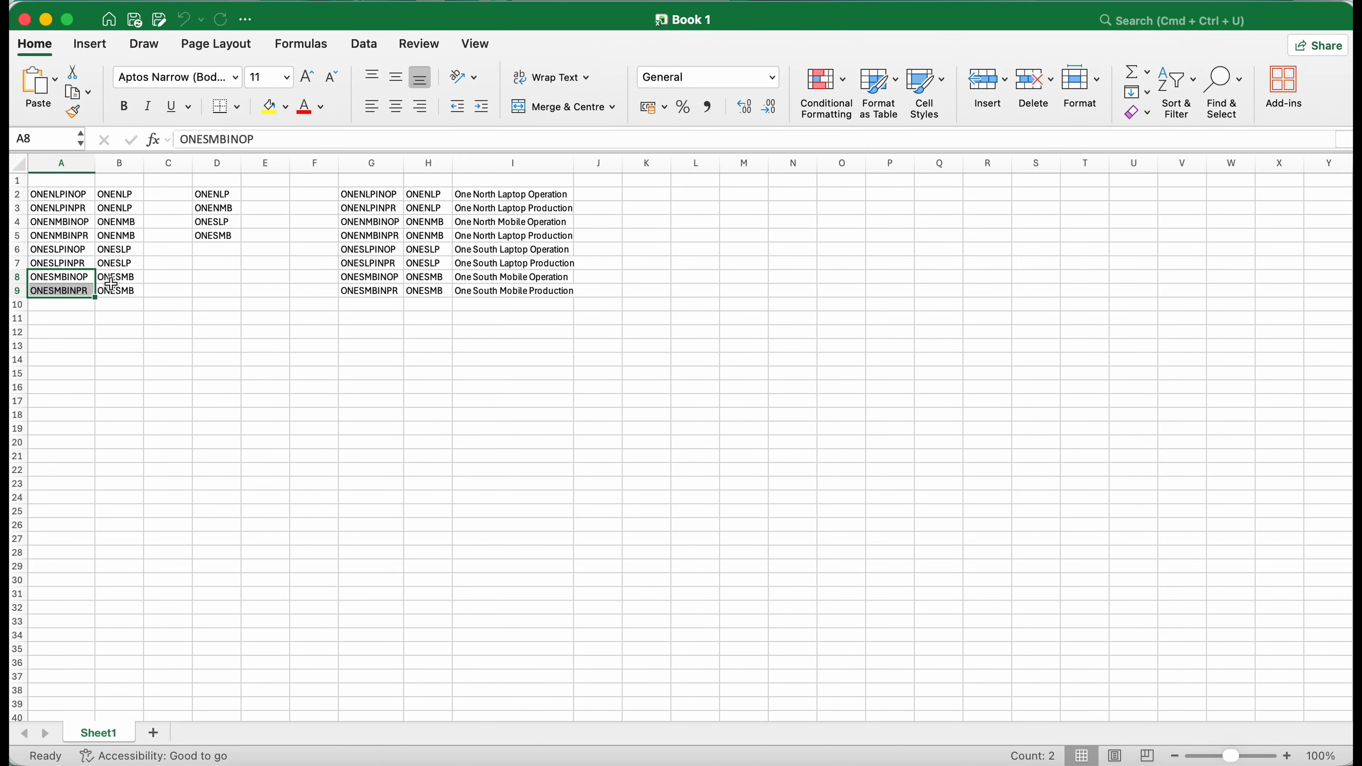
left_click(122, 279)
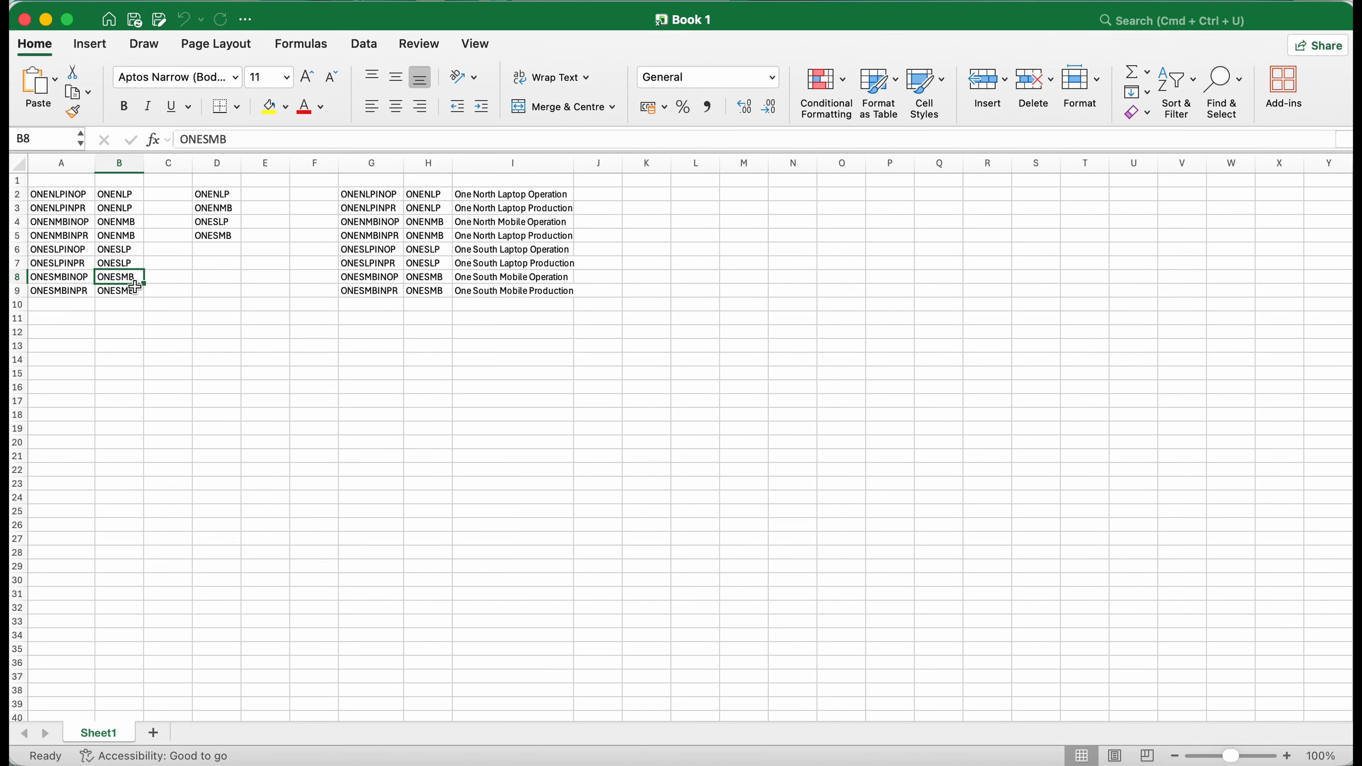
Step: Copy the profit centers in B2:B9
key("super+Up")
key("shift+super+Down")
key("super+c")
Step: Switch to SAP, copy the eight cost centers ONENLPINOP through ONESMBINPR, and paste them into Excel starting at K2
key("super+Tab")
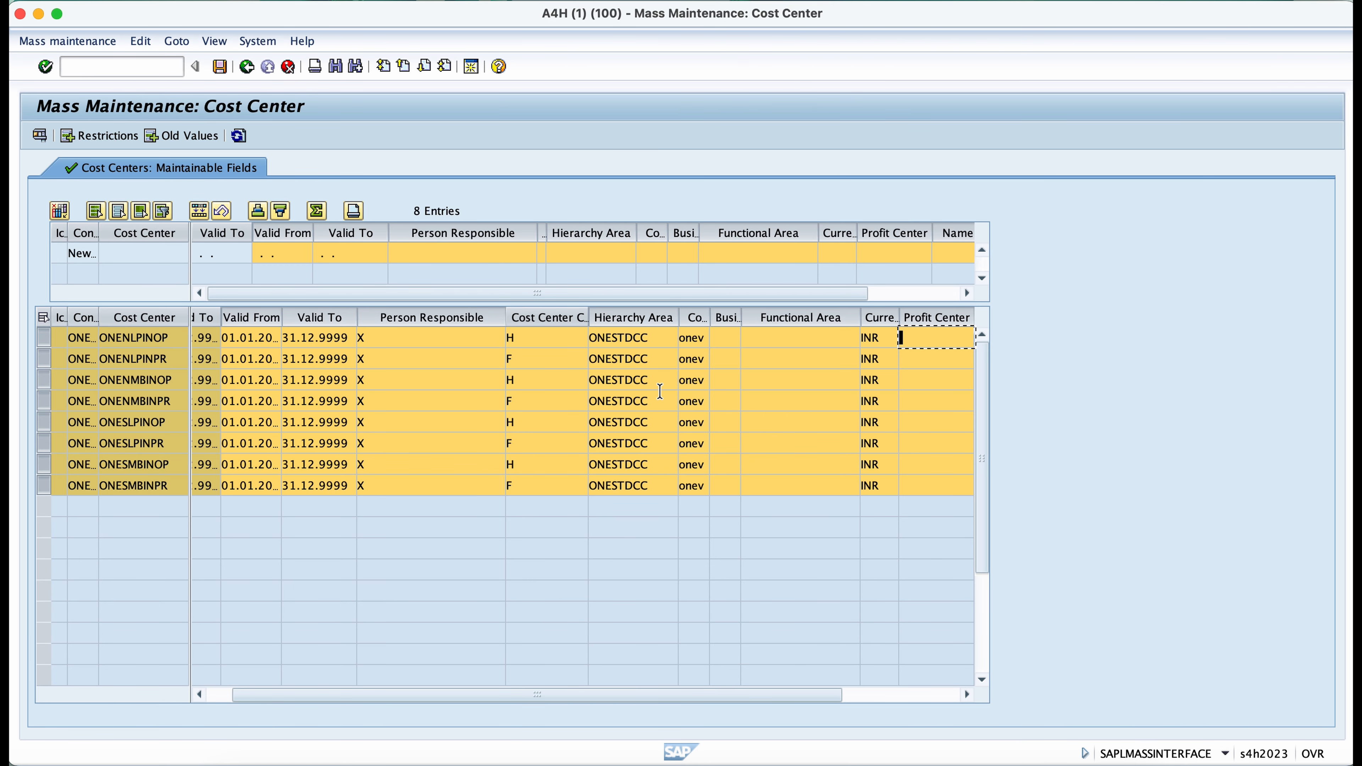
left_click(124, 344)
left_click_drag(99, 327, 184, 494)
key("super+Tab")
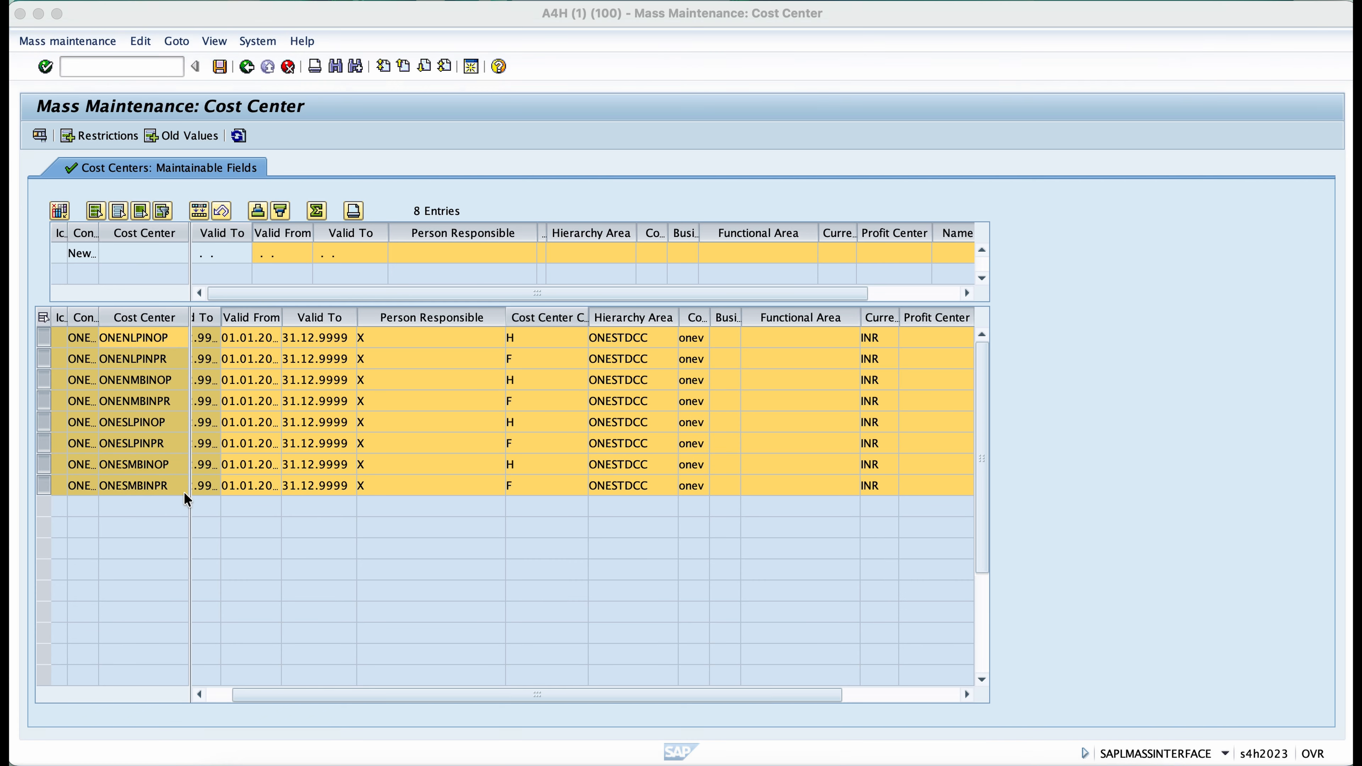
left_click(648, 193)
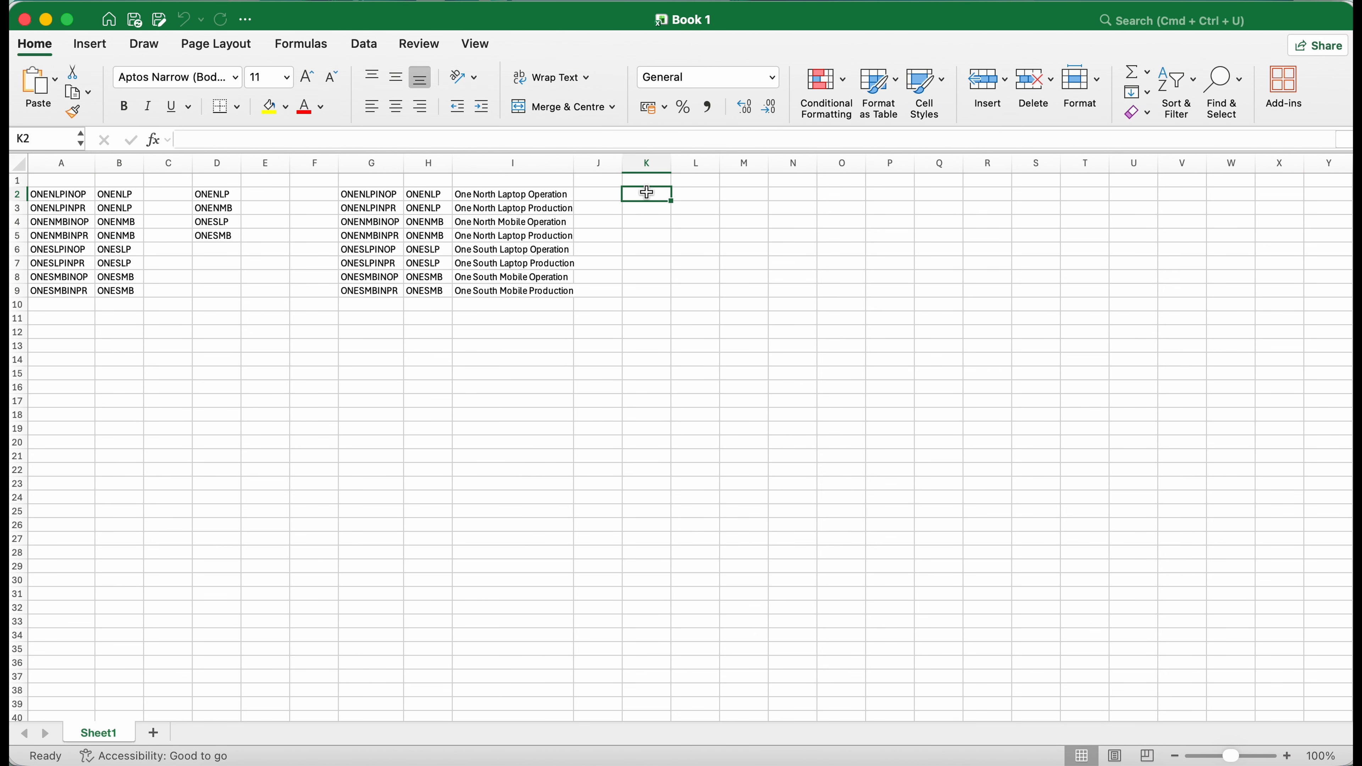
key("super+v")
Step: Enter =VLOOKUP(K2,A:B,2,0) in L2 to look up the profit center of the first pasted cost center
left_click_drag(697, 195, 714, 192)
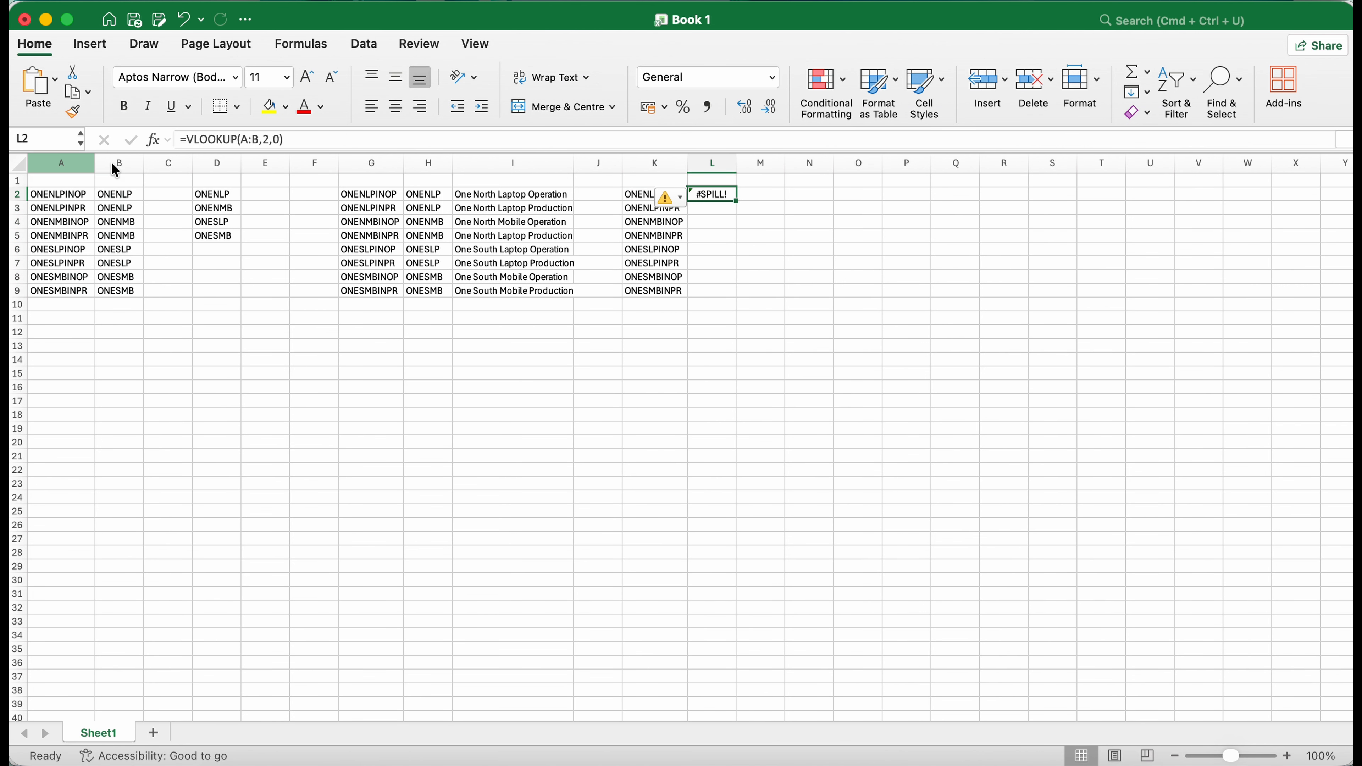
type("=vl")
key("Tab")
key("Left")
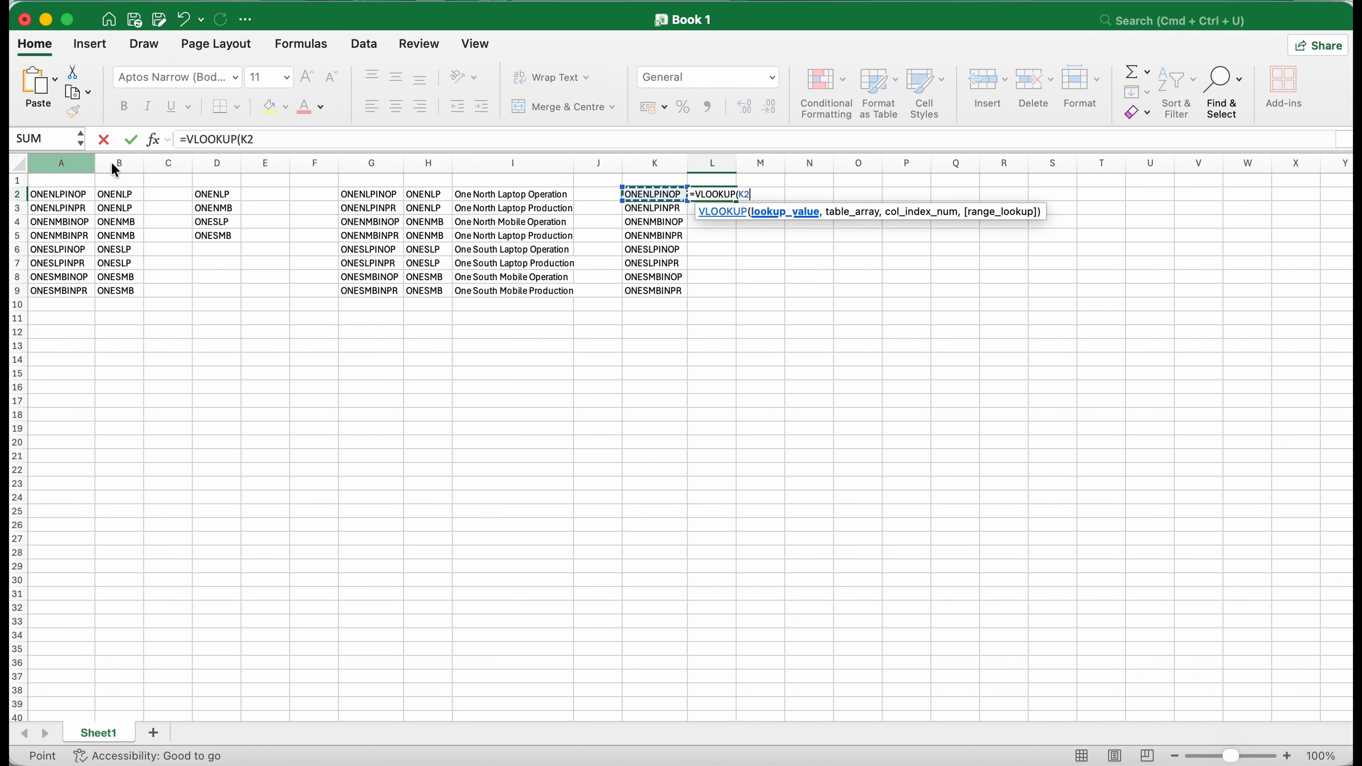
type(",")
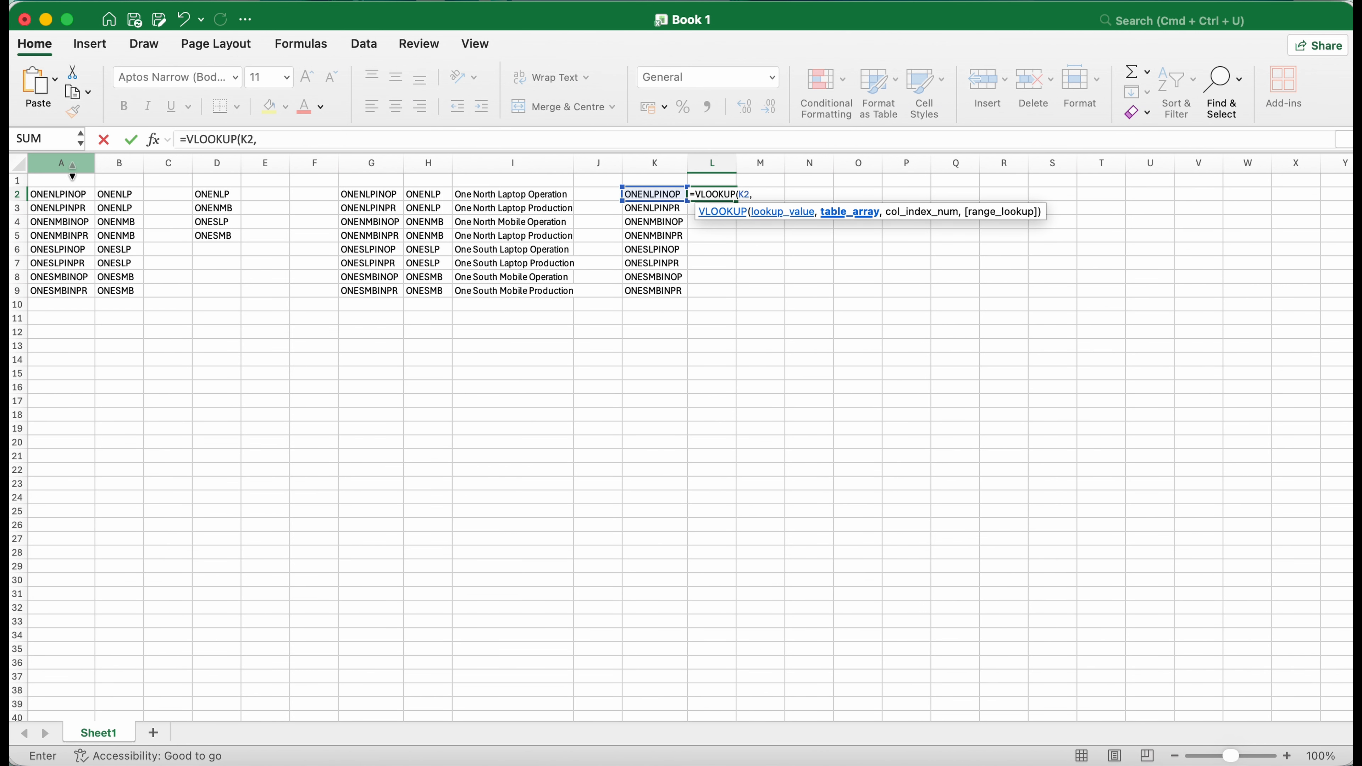
left_click_drag(61, 162, 123, 166)
type(",2,0)")
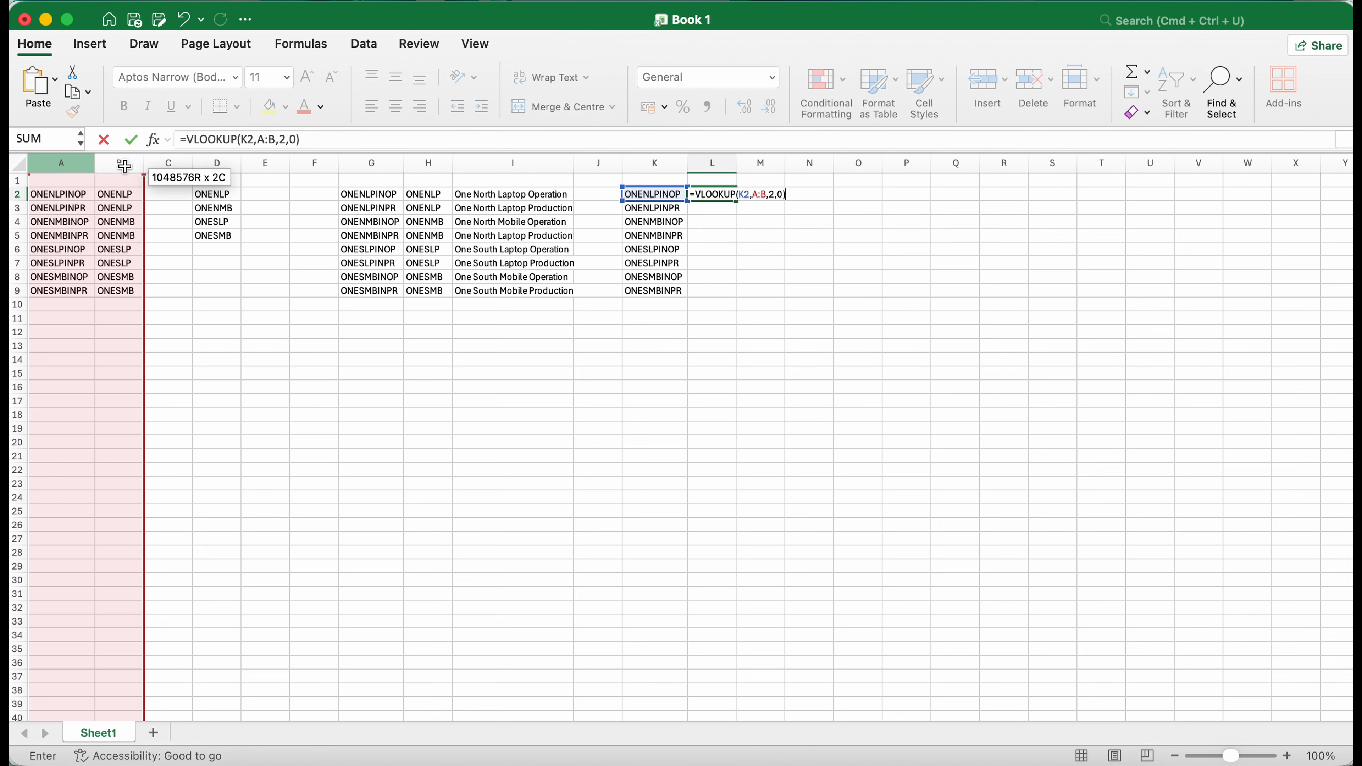
key("Return")
key("Up")
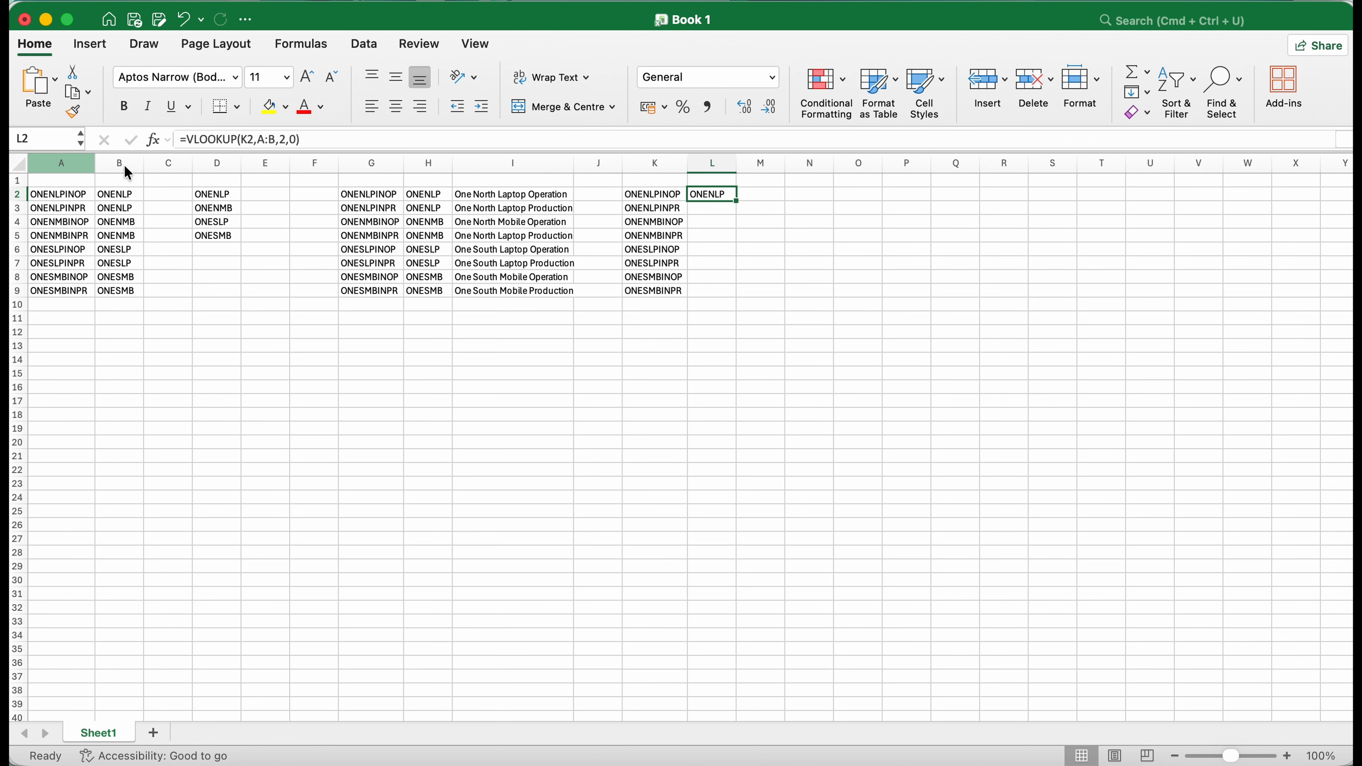
Step: Copy the VLOOKUP formula from L2 to the remaining cost center rows through L9
key("super+c")
key("Left")
key("super+Down")
key("Right")
key("super+v")
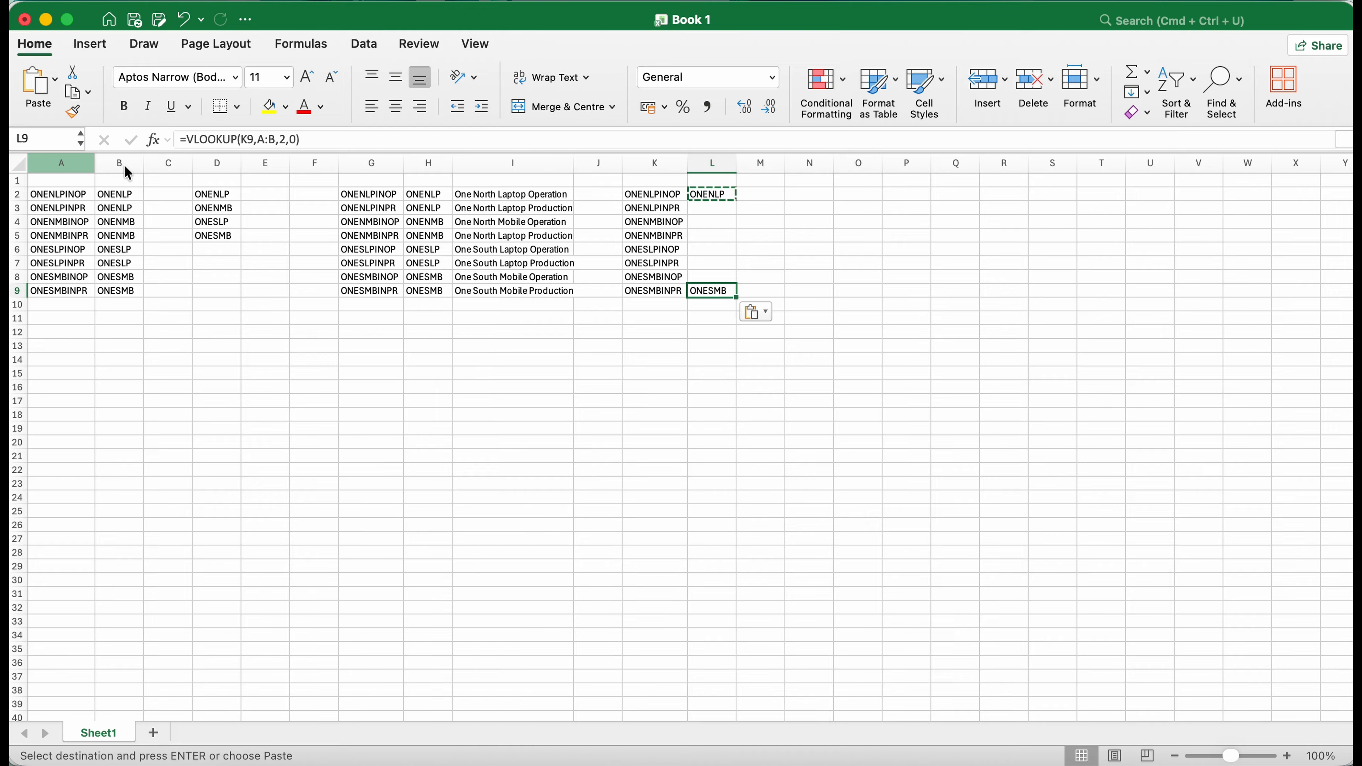
key("Up")
key("super+Up")
key("shift+super+Down")
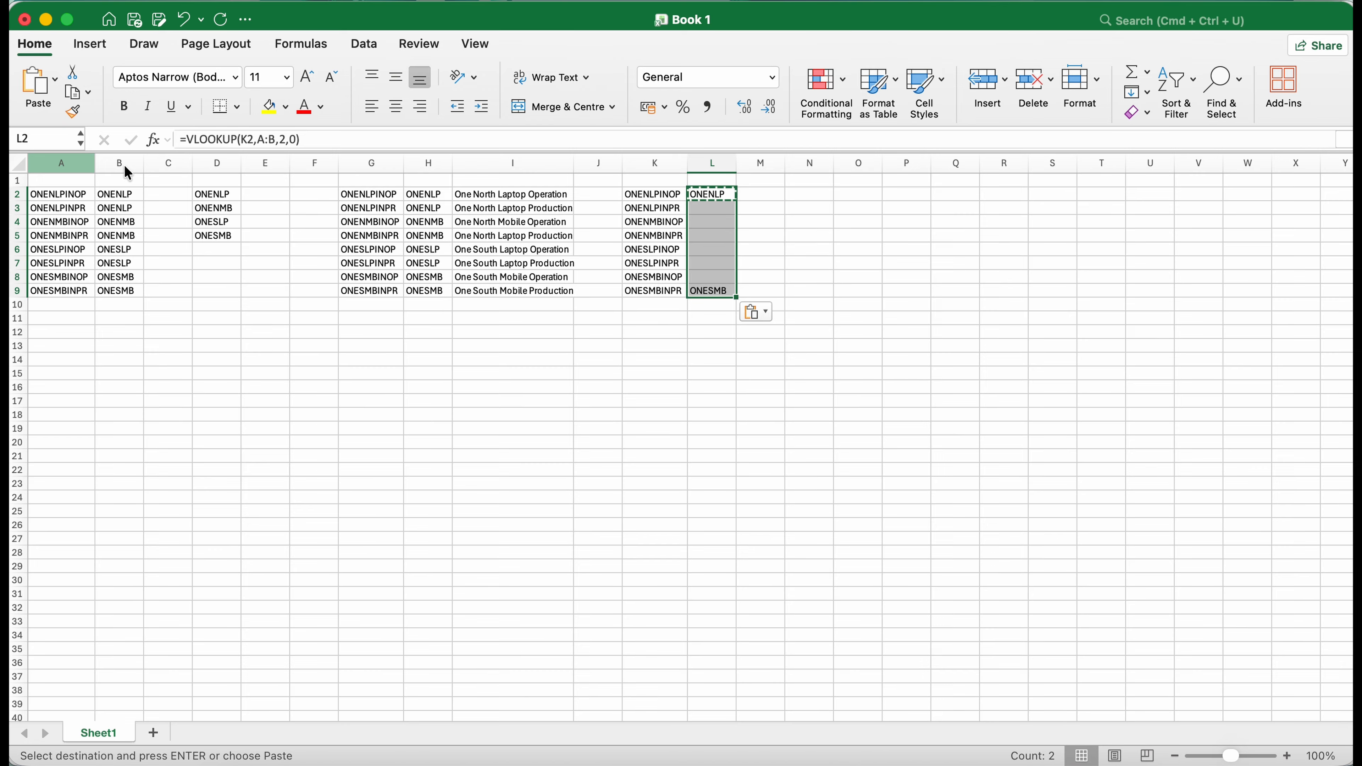
key("Return")
Step: Compare the pasted cost centers with the original list and copy the looked-up profit centers in L2:L9
left_click(655, 222)
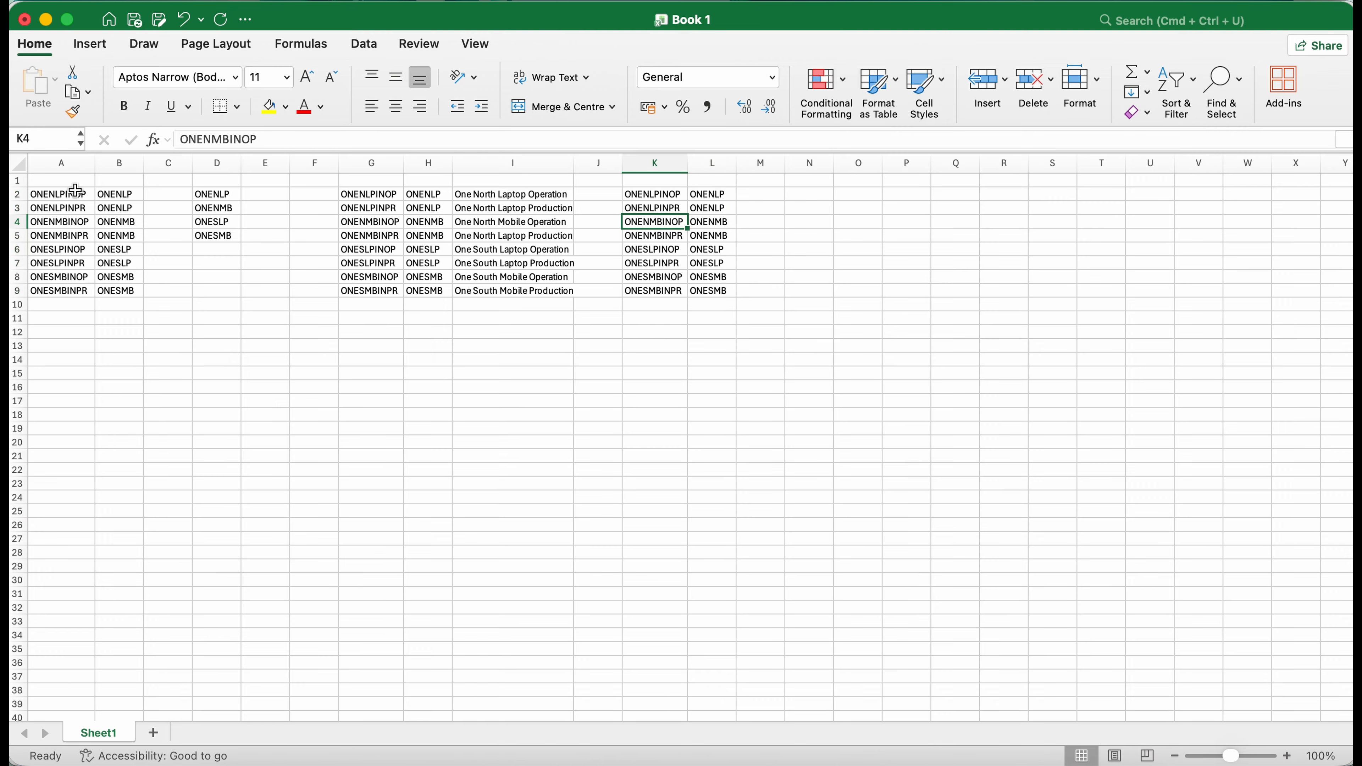
left_click(120, 195)
key("Right")
key("Right")
key("Right")
key("Right")
key("Right")
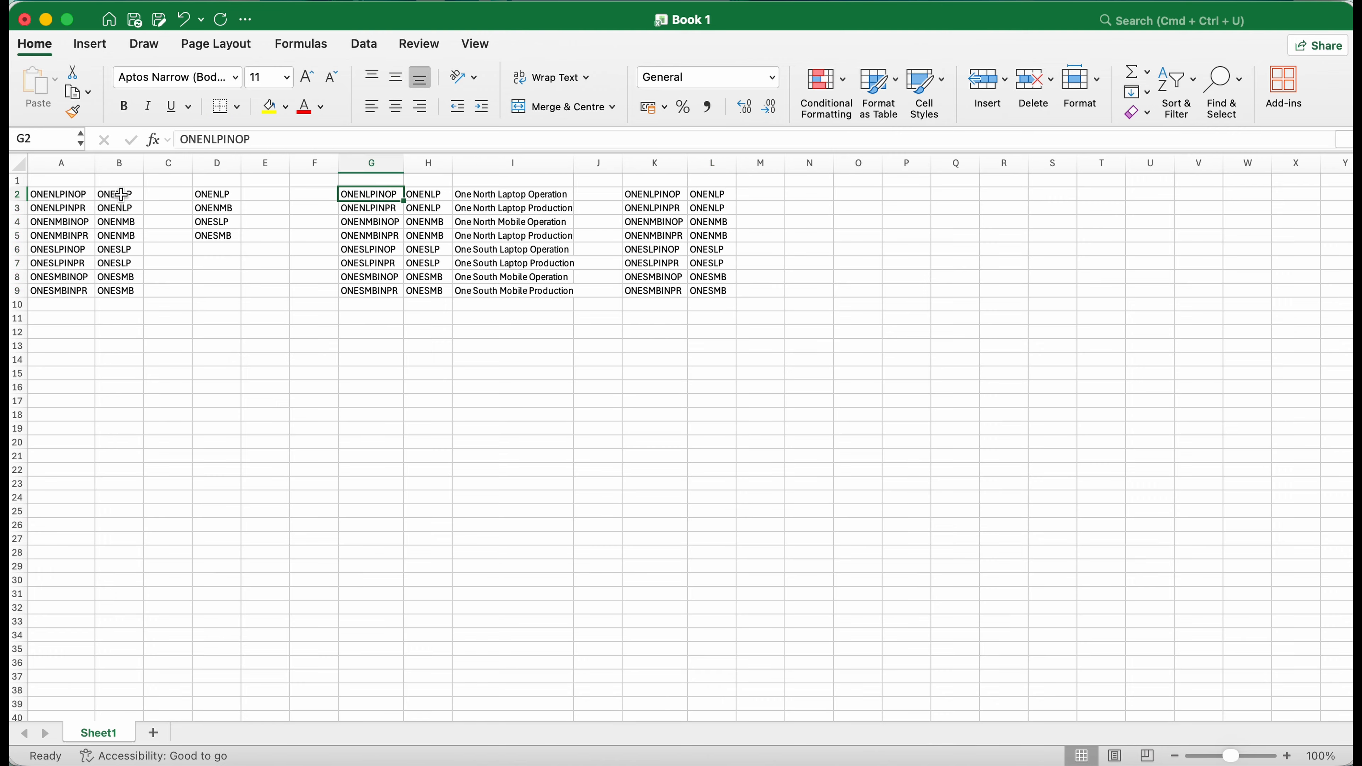
key("Right")
key("Right")
key("Right")
key("Right")
key("Right")
key("super+shift+Down")
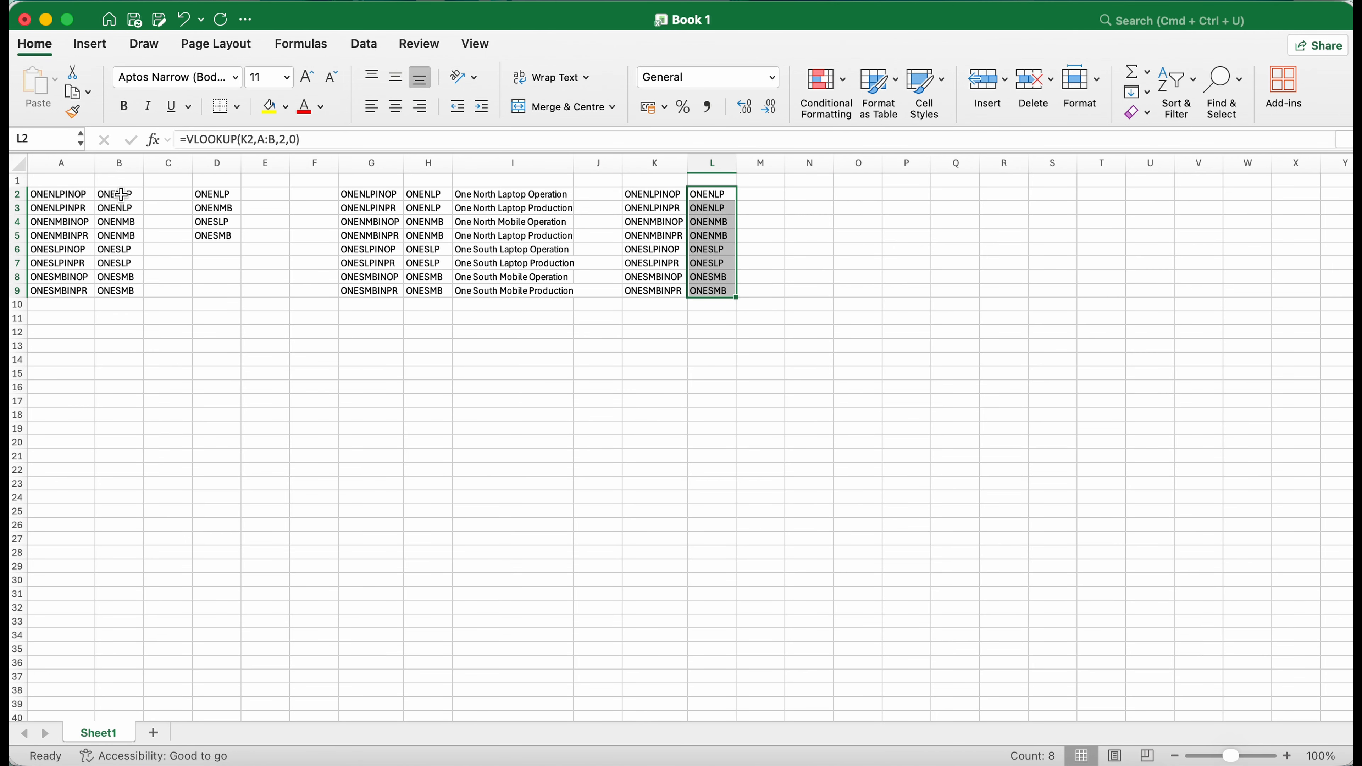
key("super+c")
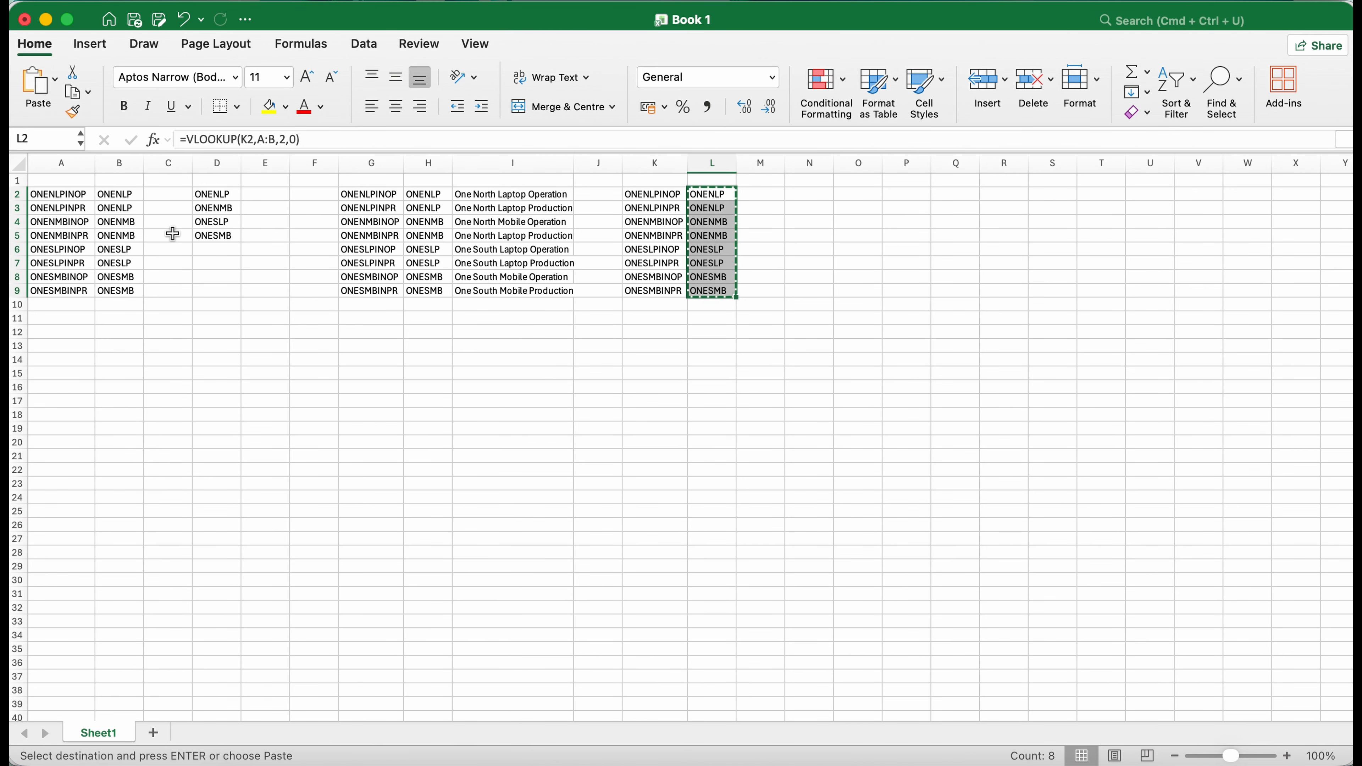
Step: Switch to SAP and paste the copied values as the Profit Center of all eight cost centers, starting at ONENLPINOP
key("super+Tab")
left_click(936, 337)
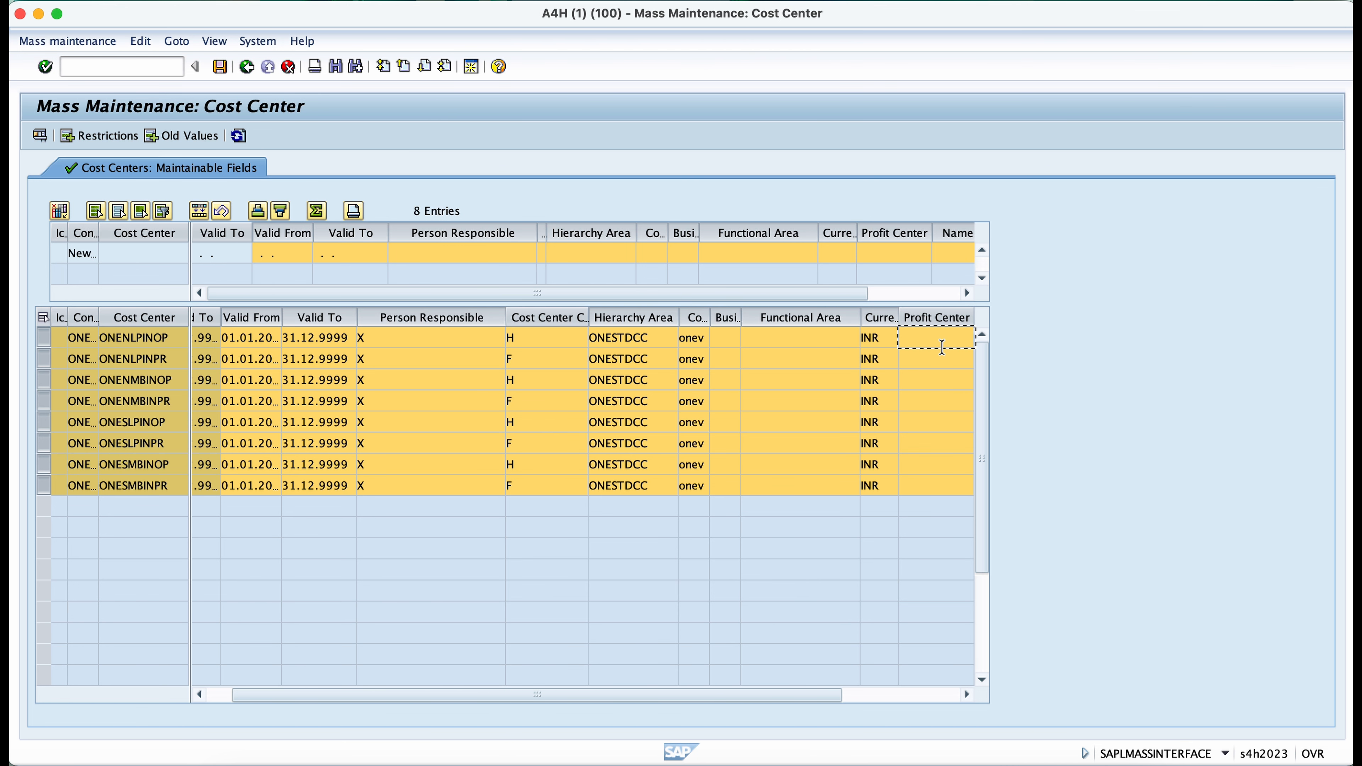
key("super+v")
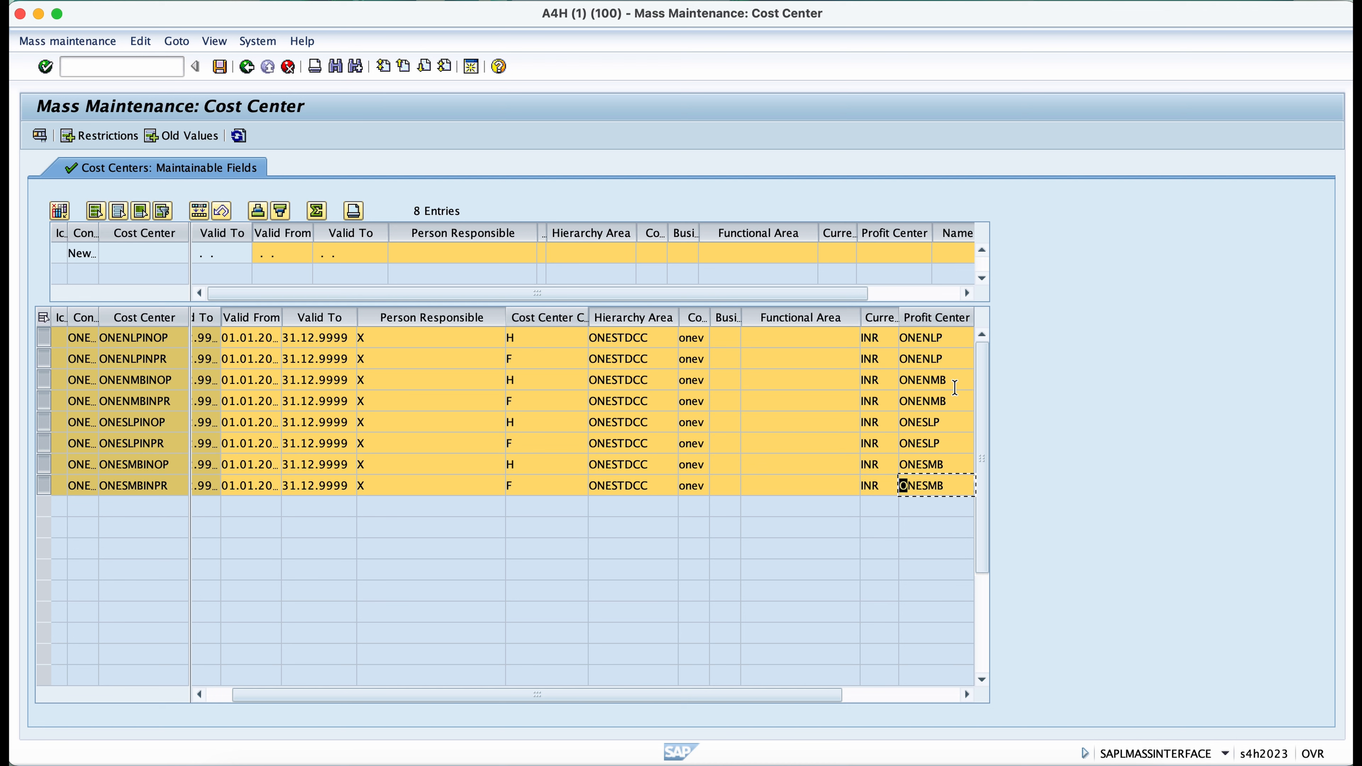
Step: Bring the Name (CSKS_EX-KTEXT) column into reach and place the cursor in the Name field of cost center ONENLPINOP
left_click(967, 696)
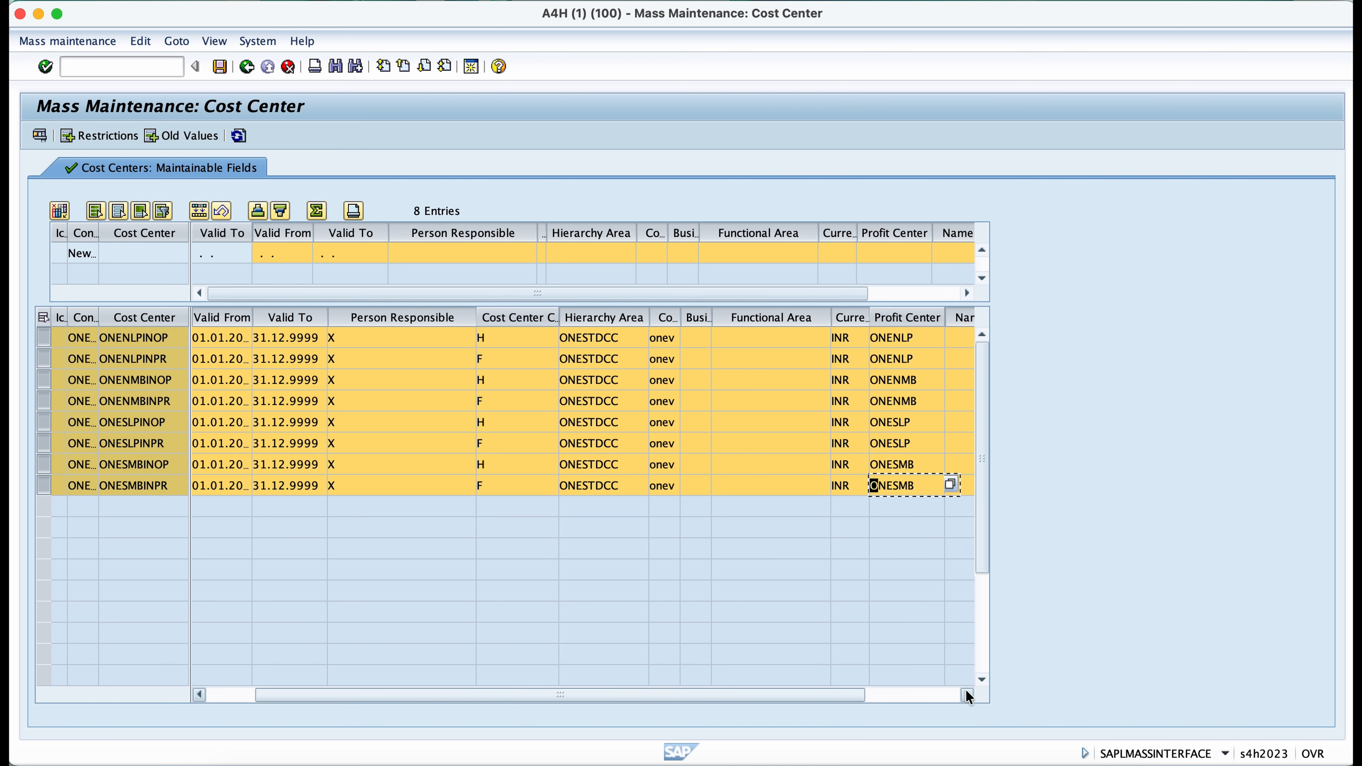
left_click(968, 696)
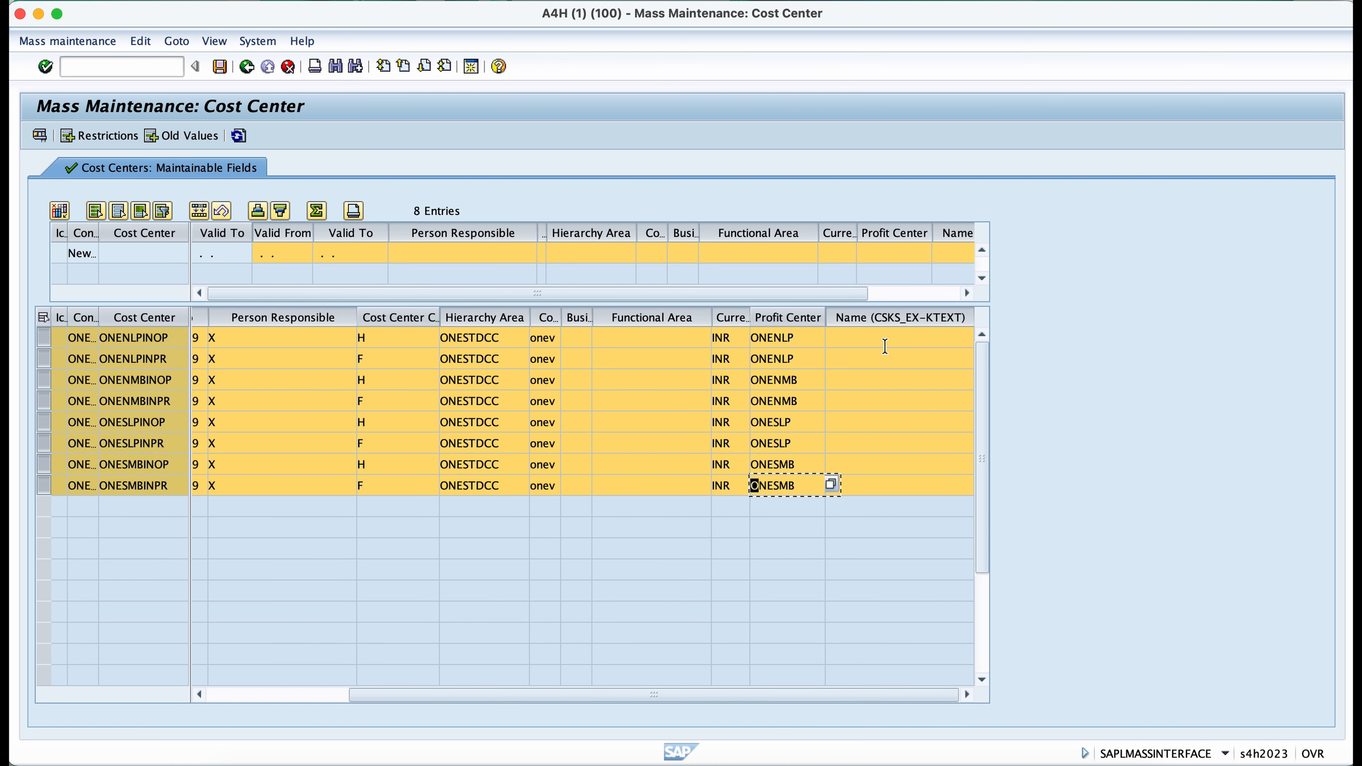
left_click(882, 336)
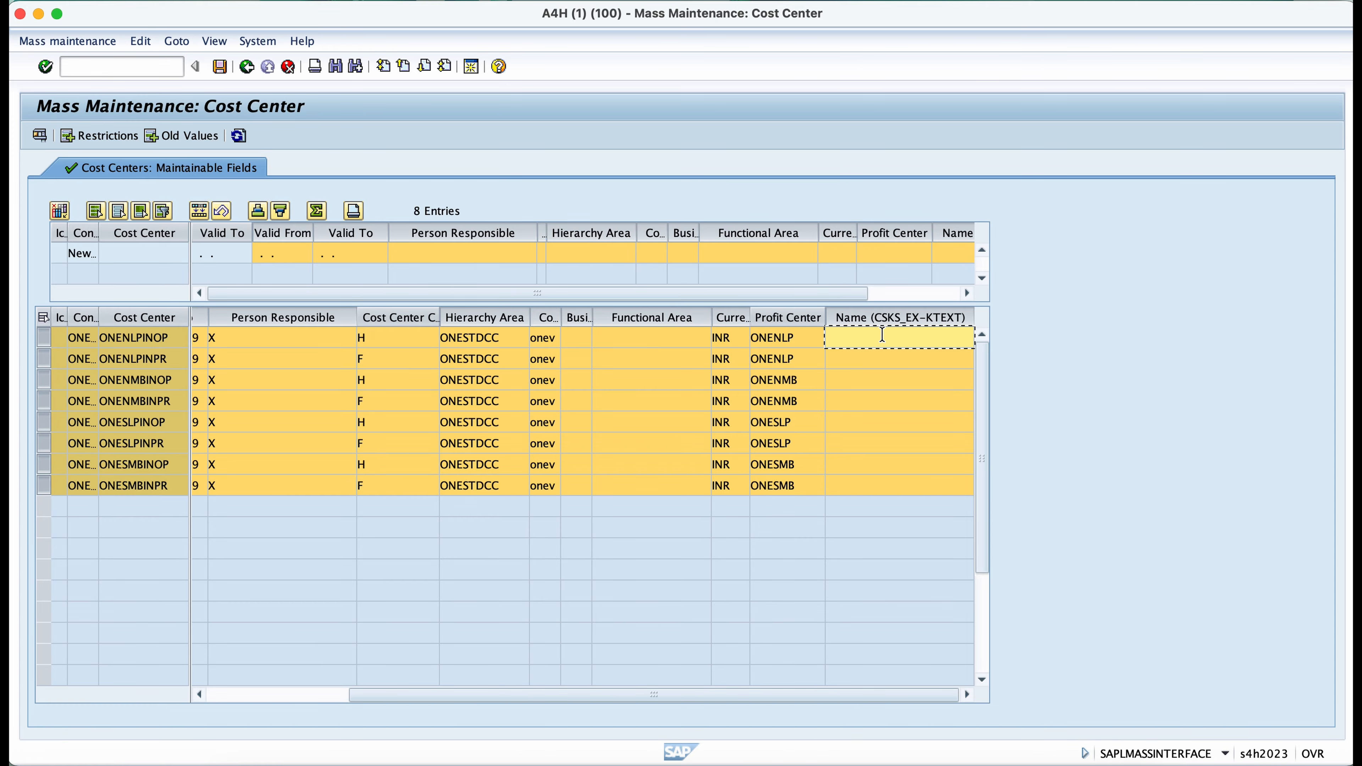
left_click(114, 341)
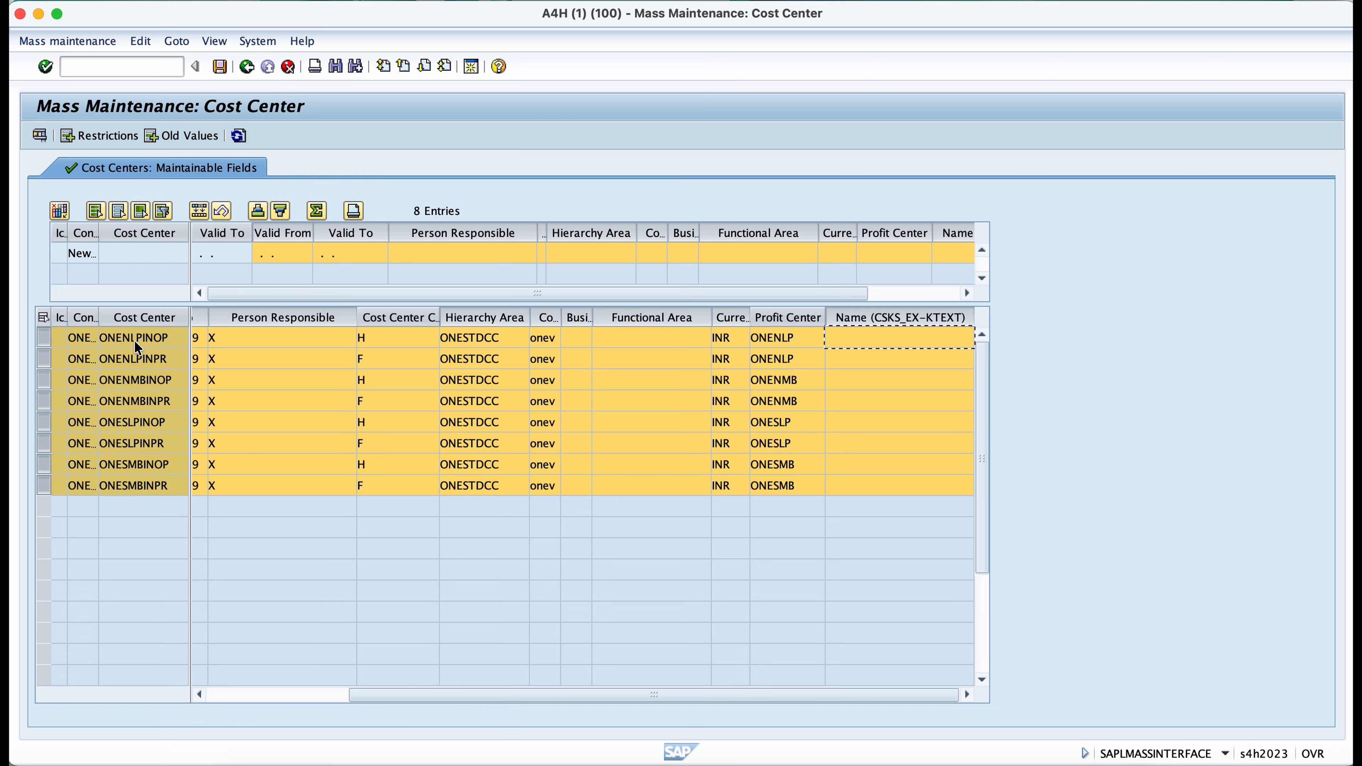
Step: Switch to the Excel workbook, review the cost center names in I2:I9 and go to cell M2
key("super+Tab")
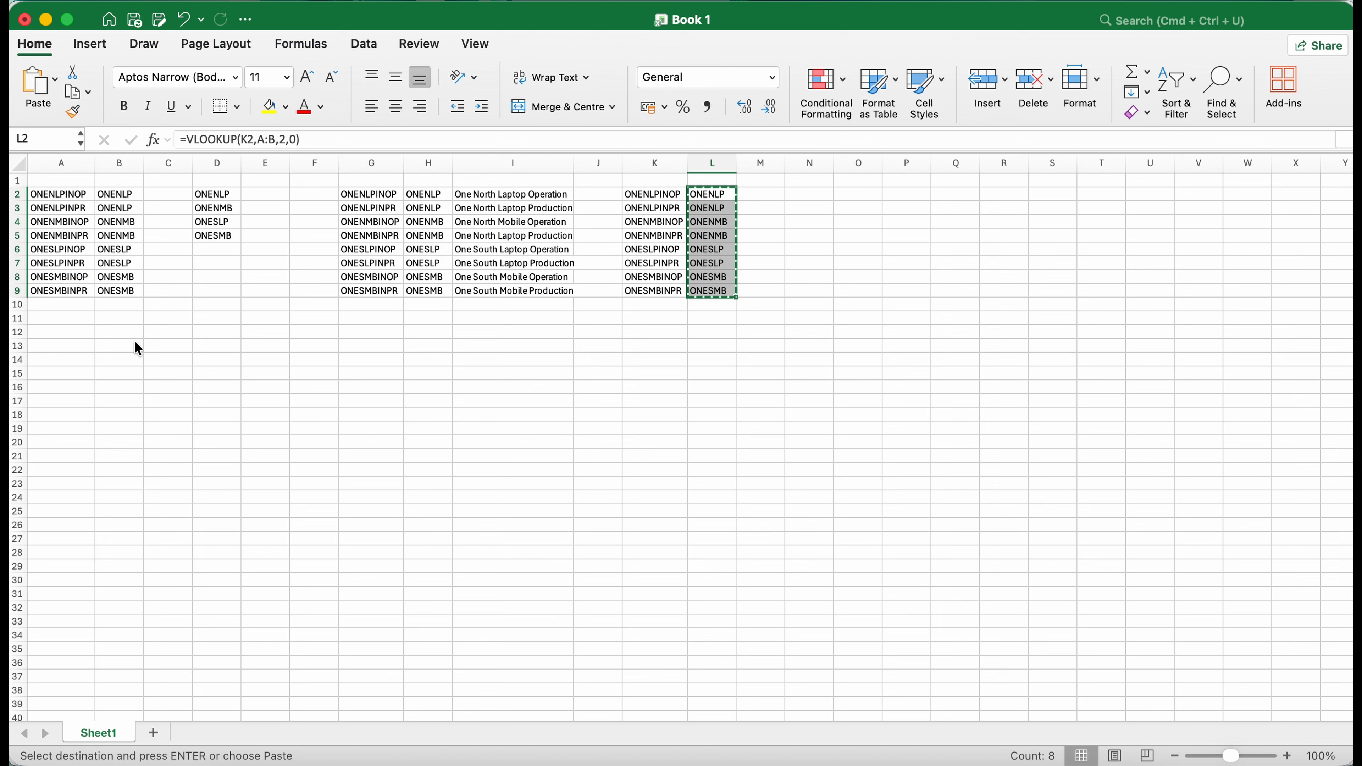
left_click(507, 207)
key("Right")
key("Right")
key("Right")
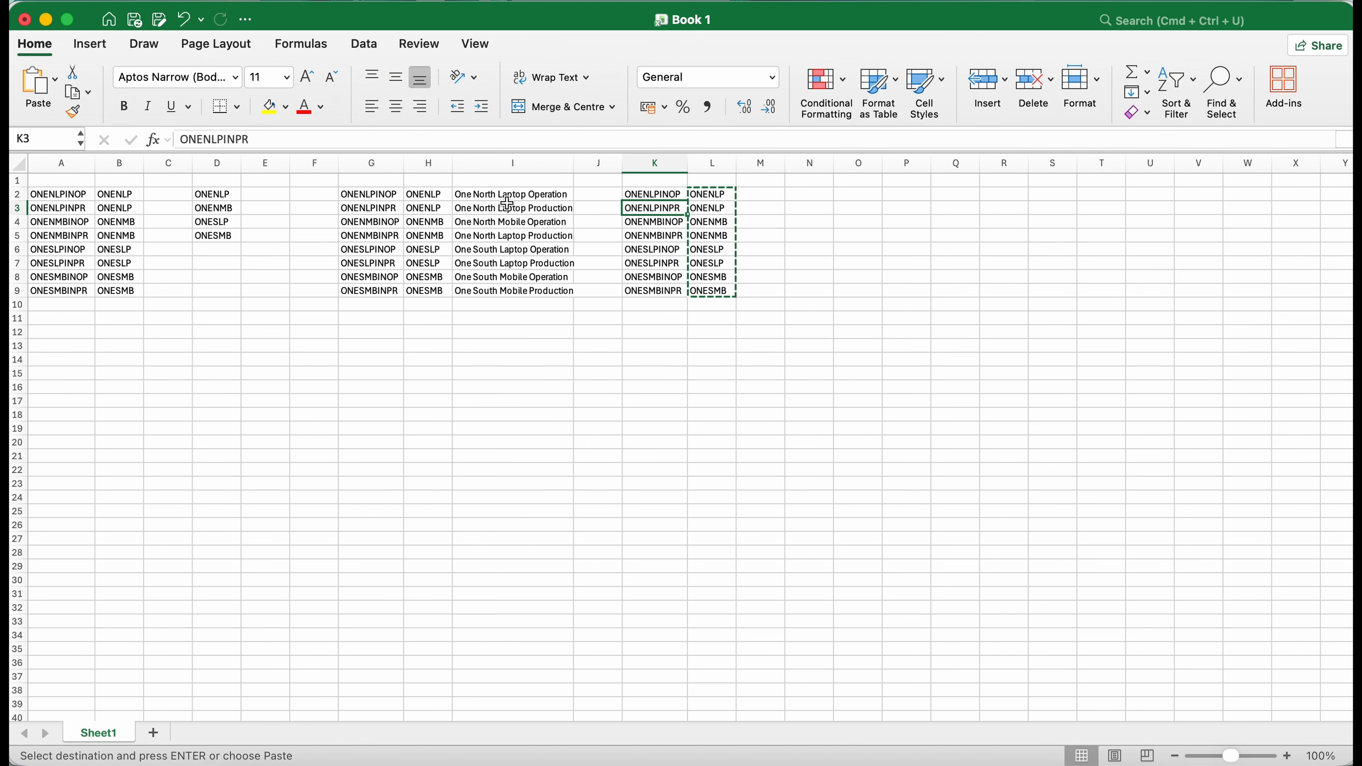
left_click(517, 195)
key("shift+super+Down")
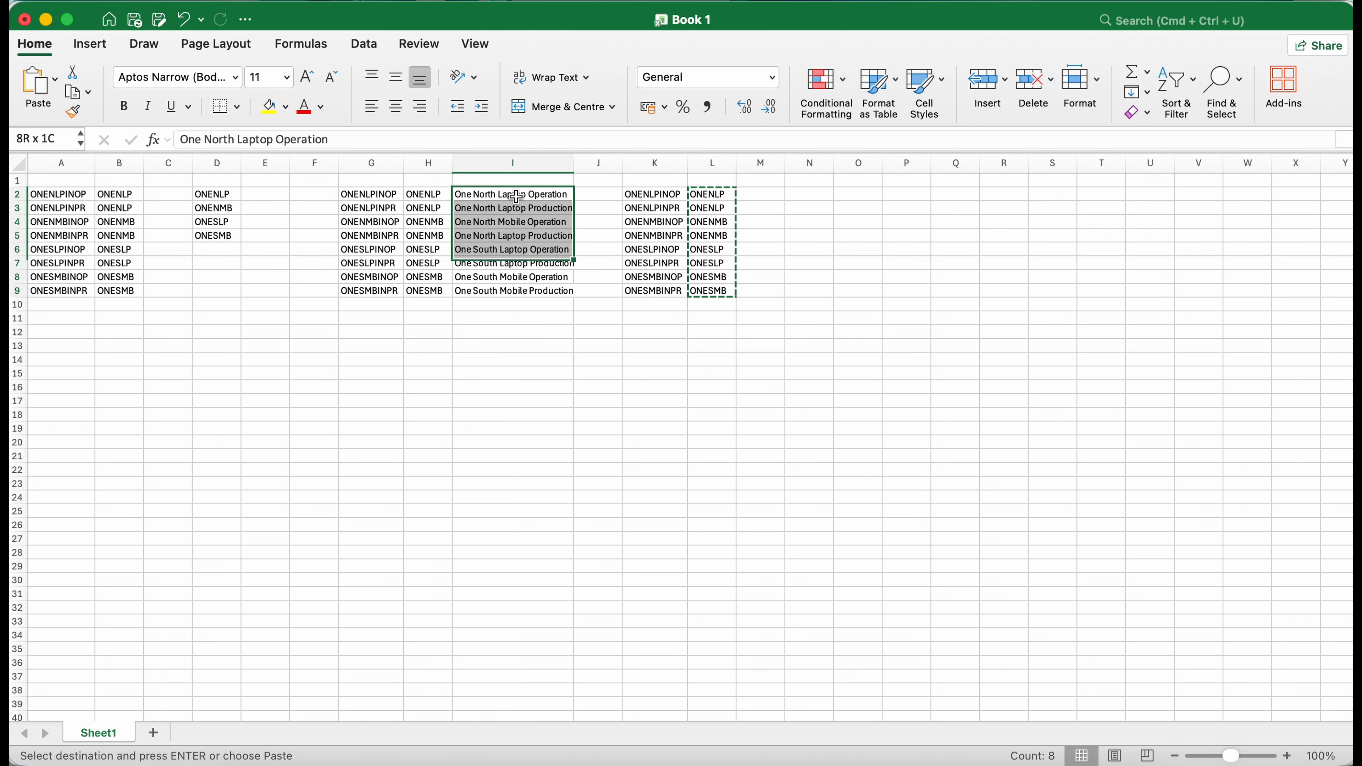
key("Right")
key("Right")
key("Right")
key("Right")
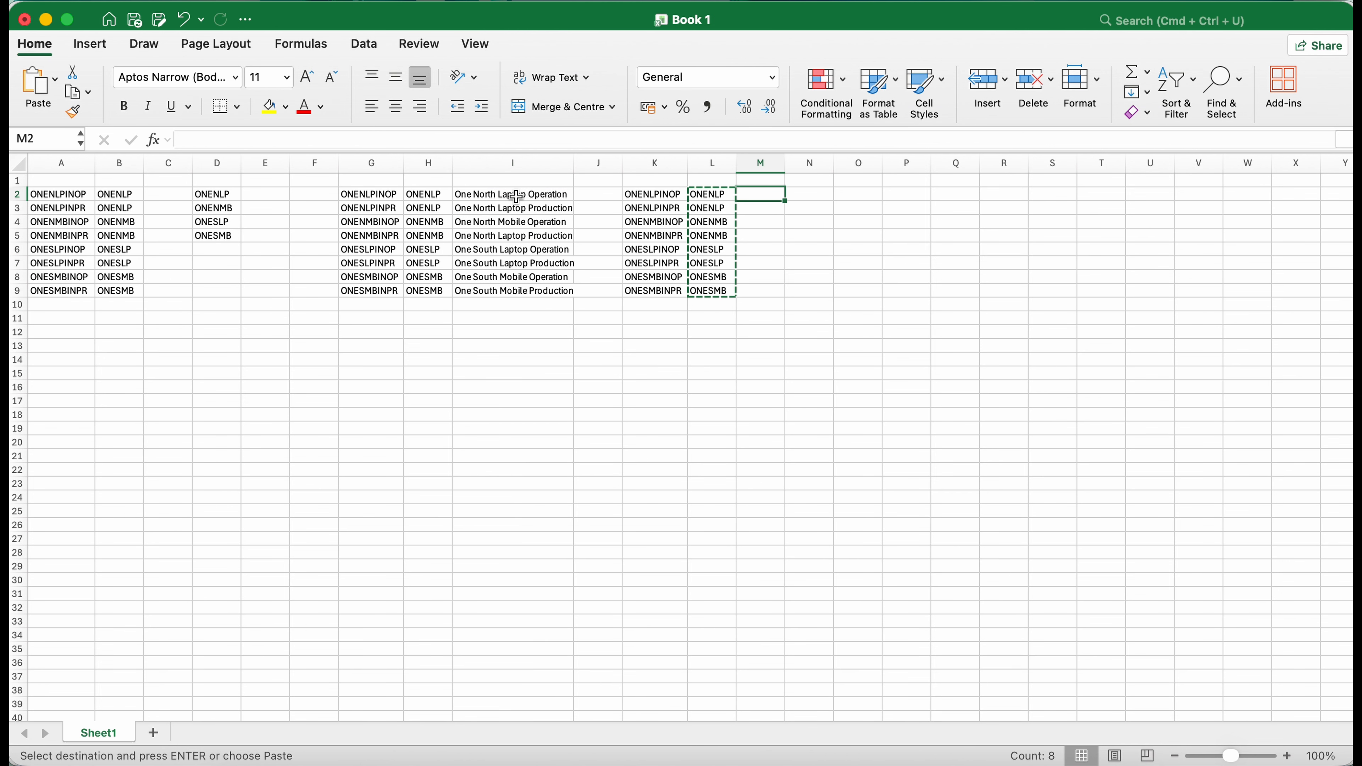
Step: Enter =VLOOKUP(K2,A:I,9,0) in M2 to look up the name of the first pasted cost center
key("Escape")
type("=vl")
key("Tab")
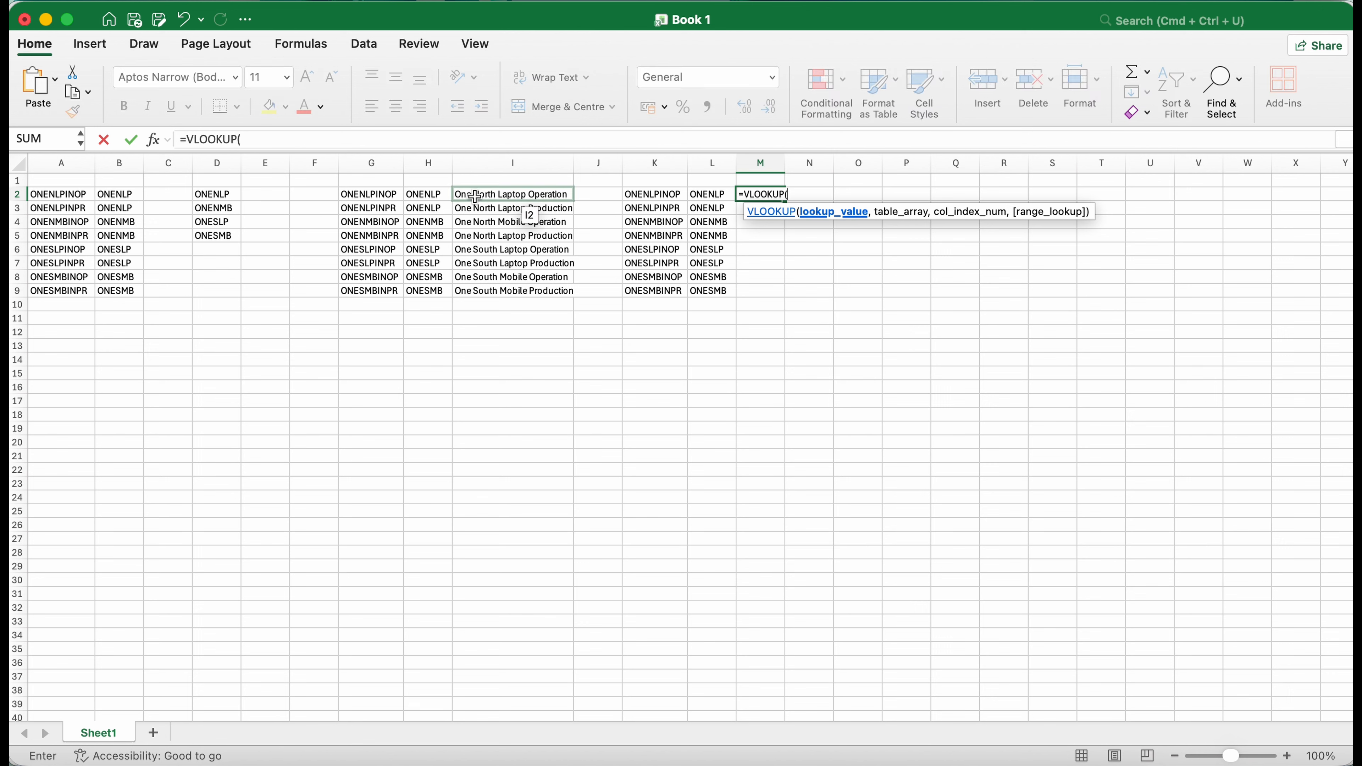
left_click(659, 194)
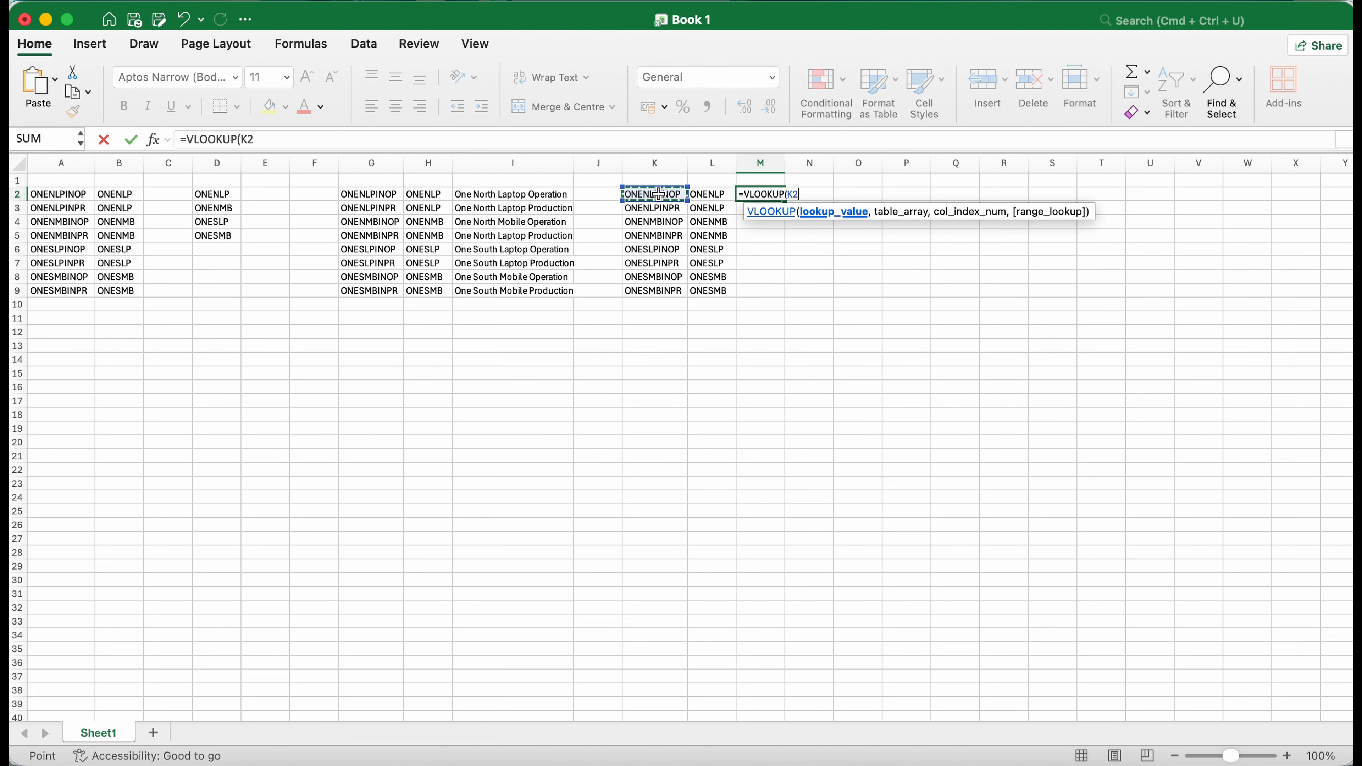
type(",")
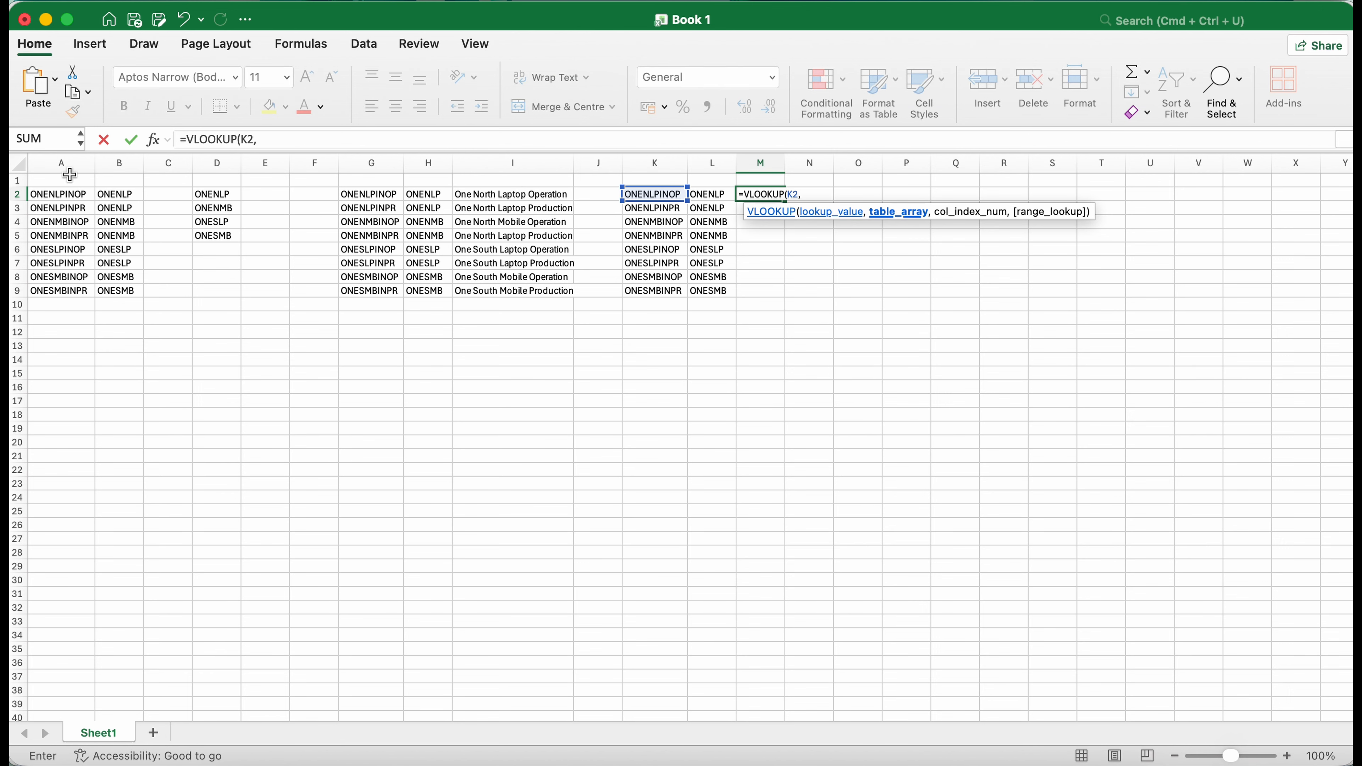
left_click_drag(64, 163, 496, 167)
type(",9")
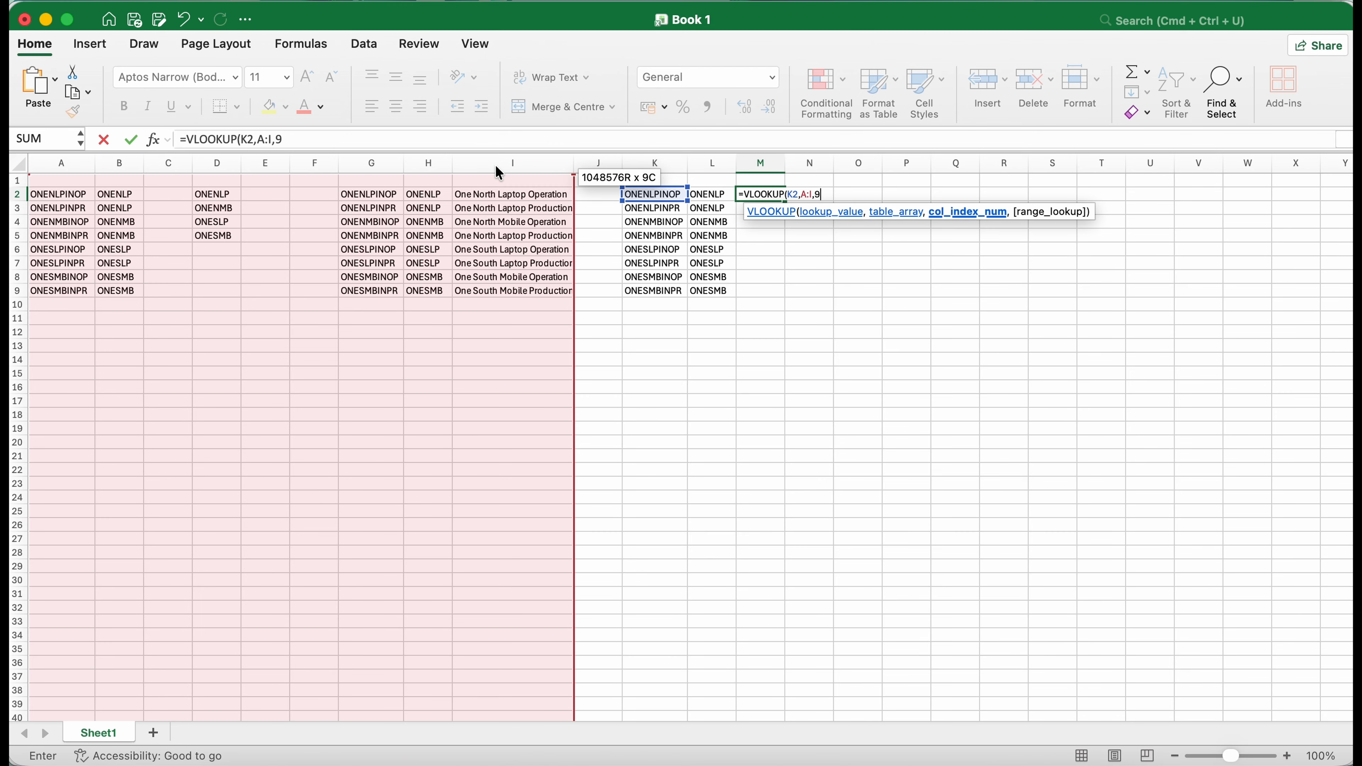
type(",0")
key("Return")
key("Up")
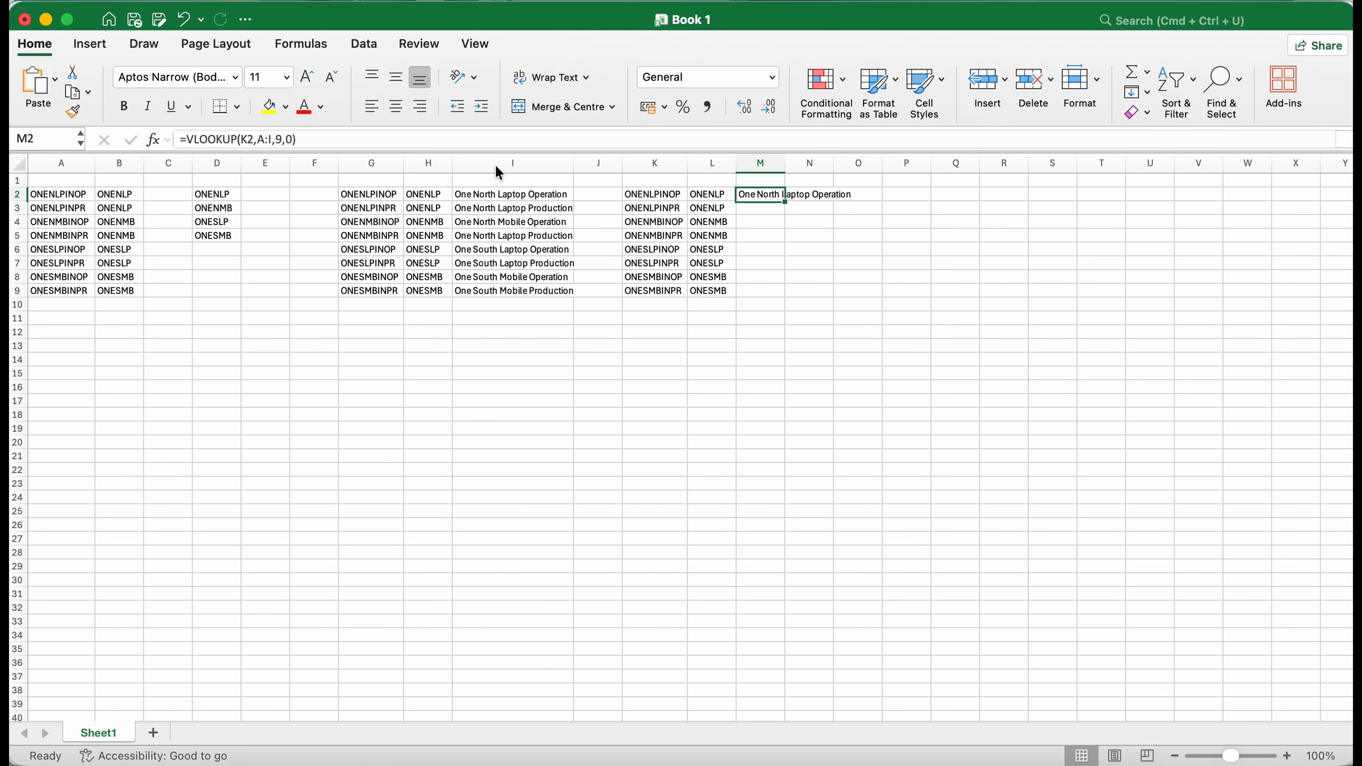
Step: Copy the name VLOOKUP formula from M2 to the remaining cost center rows through M9
key("super+c")
key("Left")
key("super+Down")
key("Right")
key("super+v")
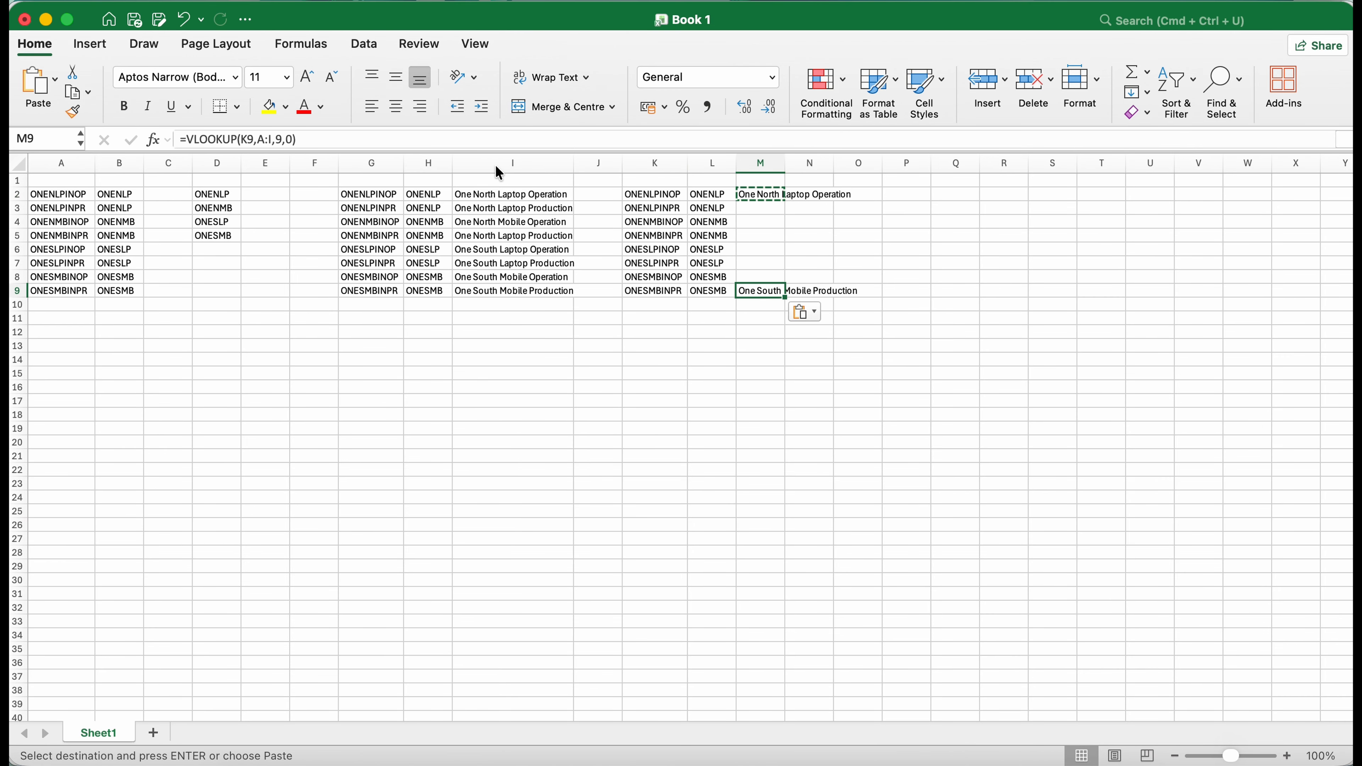
key("super+Up")
key("shift+Down")
key("shift+Down")
key("shift+Down")
key("shift+Down")
key("shift+Down")
key("shift+Down")
key("shift+Down")
key("Return")
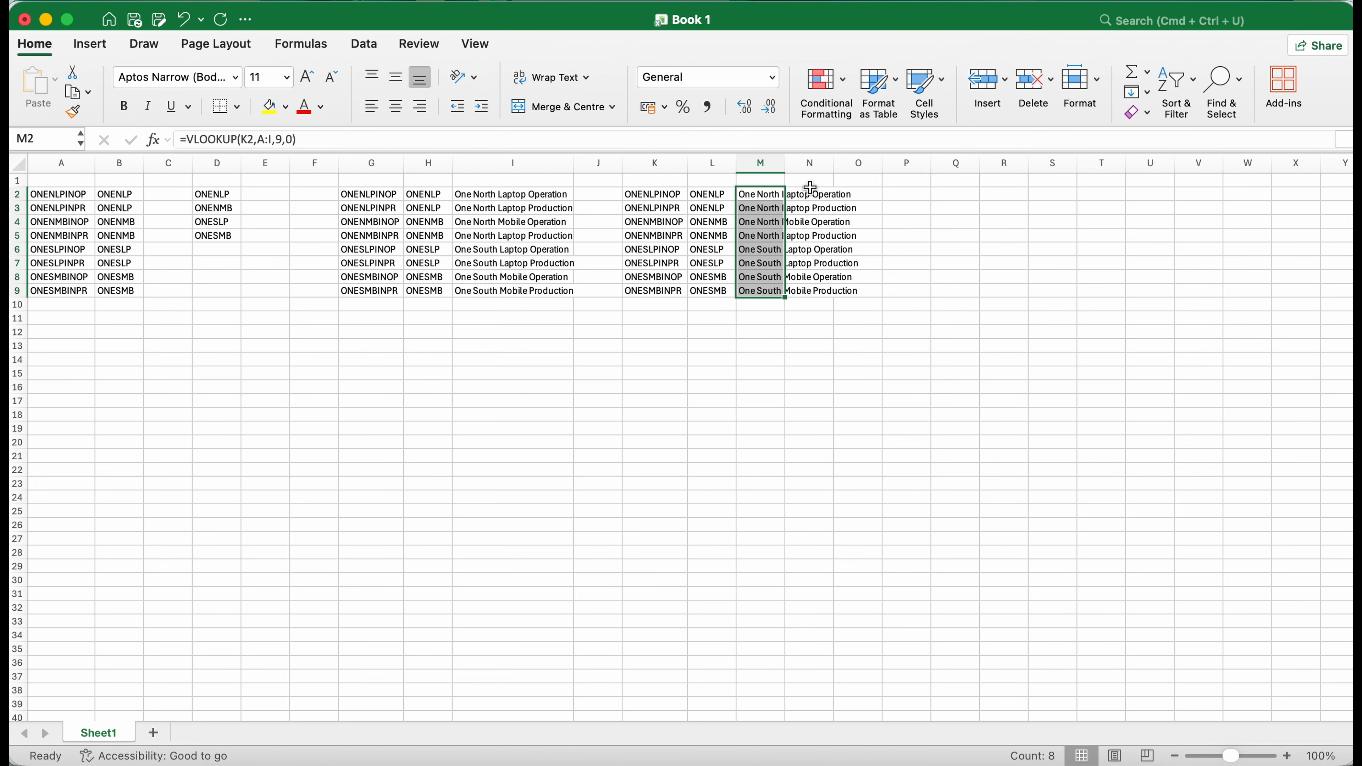
Step: Copy the looked-up names in M2:M9 and paste them in SAP as the Name of all eight cost centers, starting at ONENLPINOP
key("super+c")
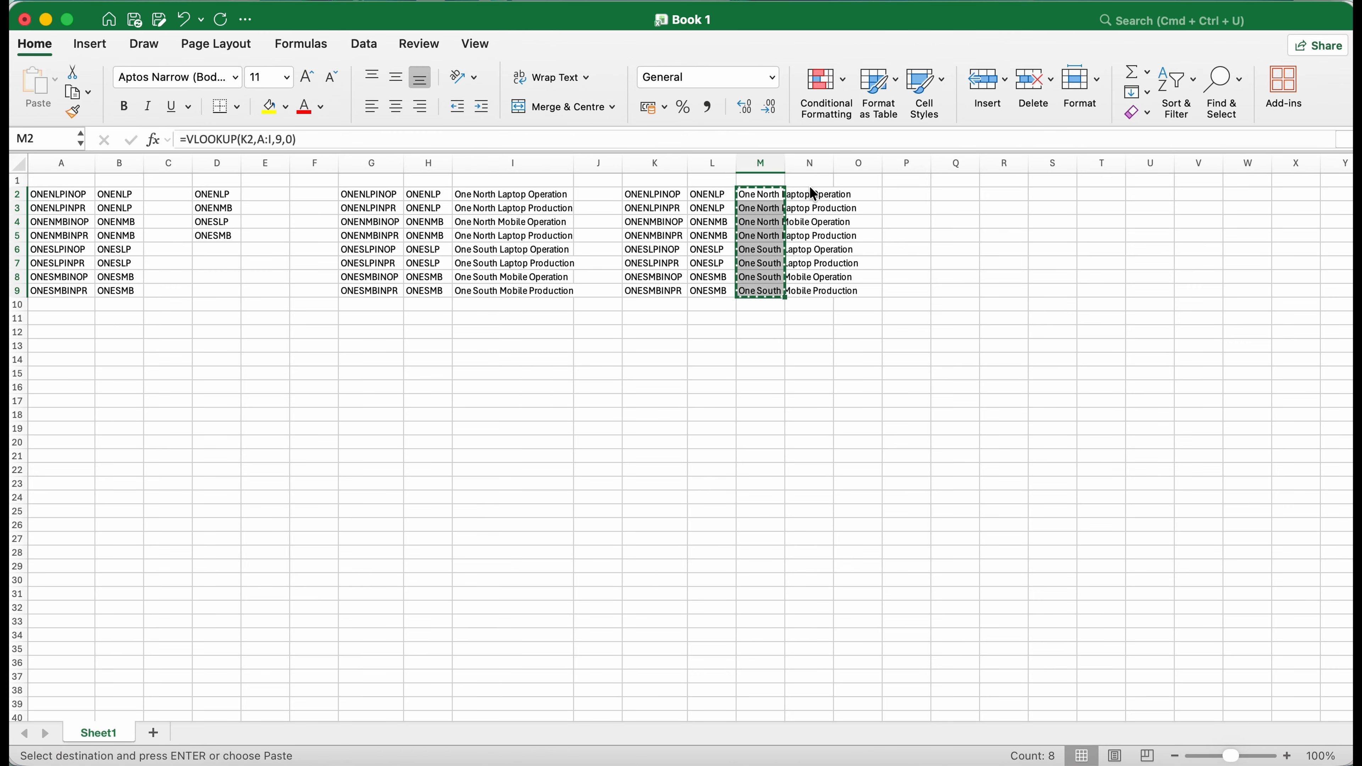
key("super+Tab")
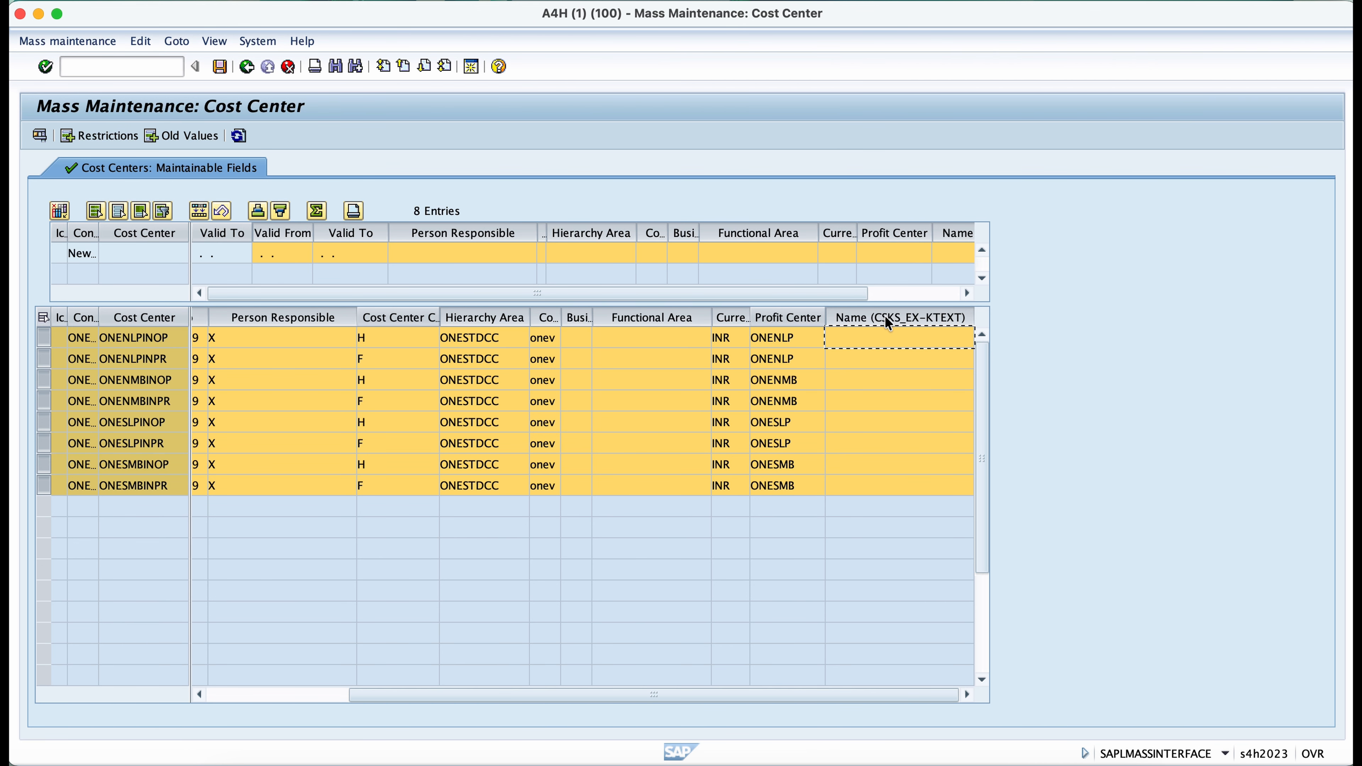
key("super+v")
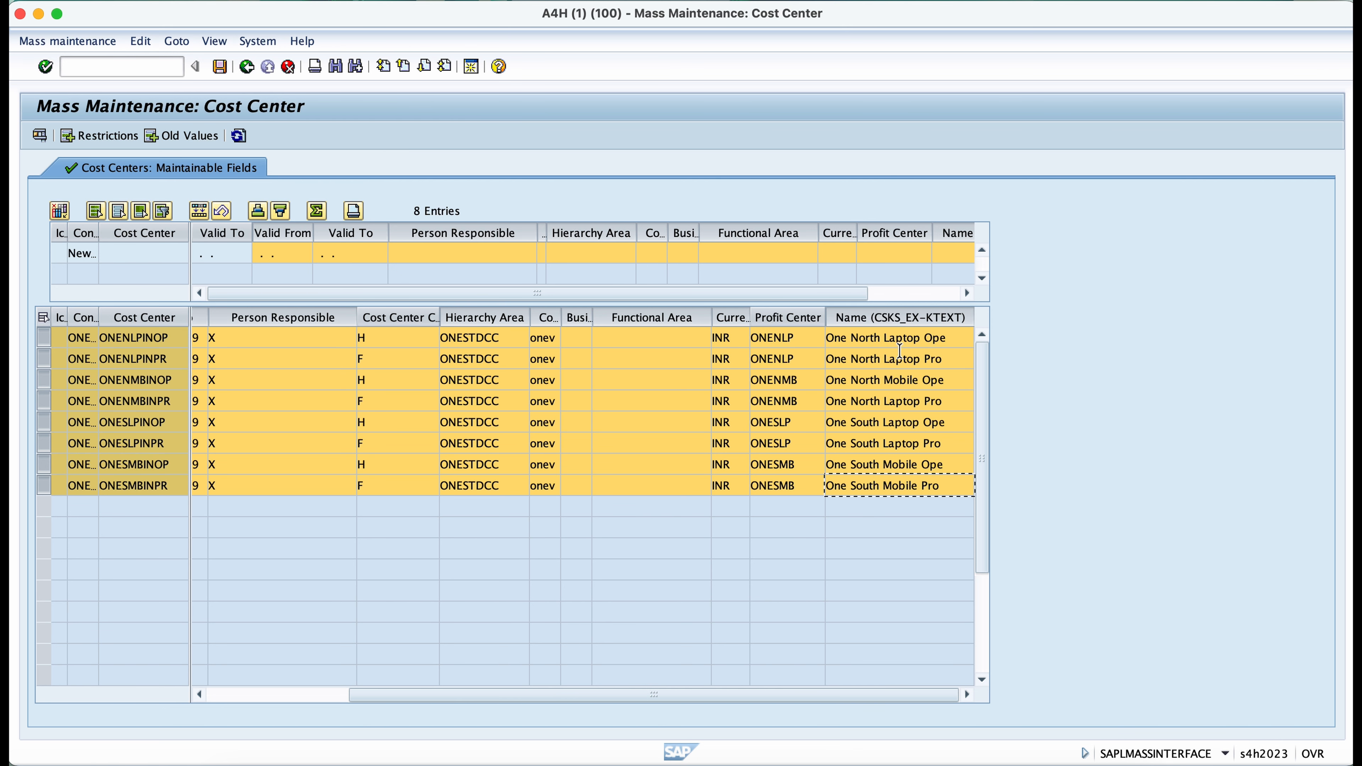
left_click(935, 342)
left_click(906, 361)
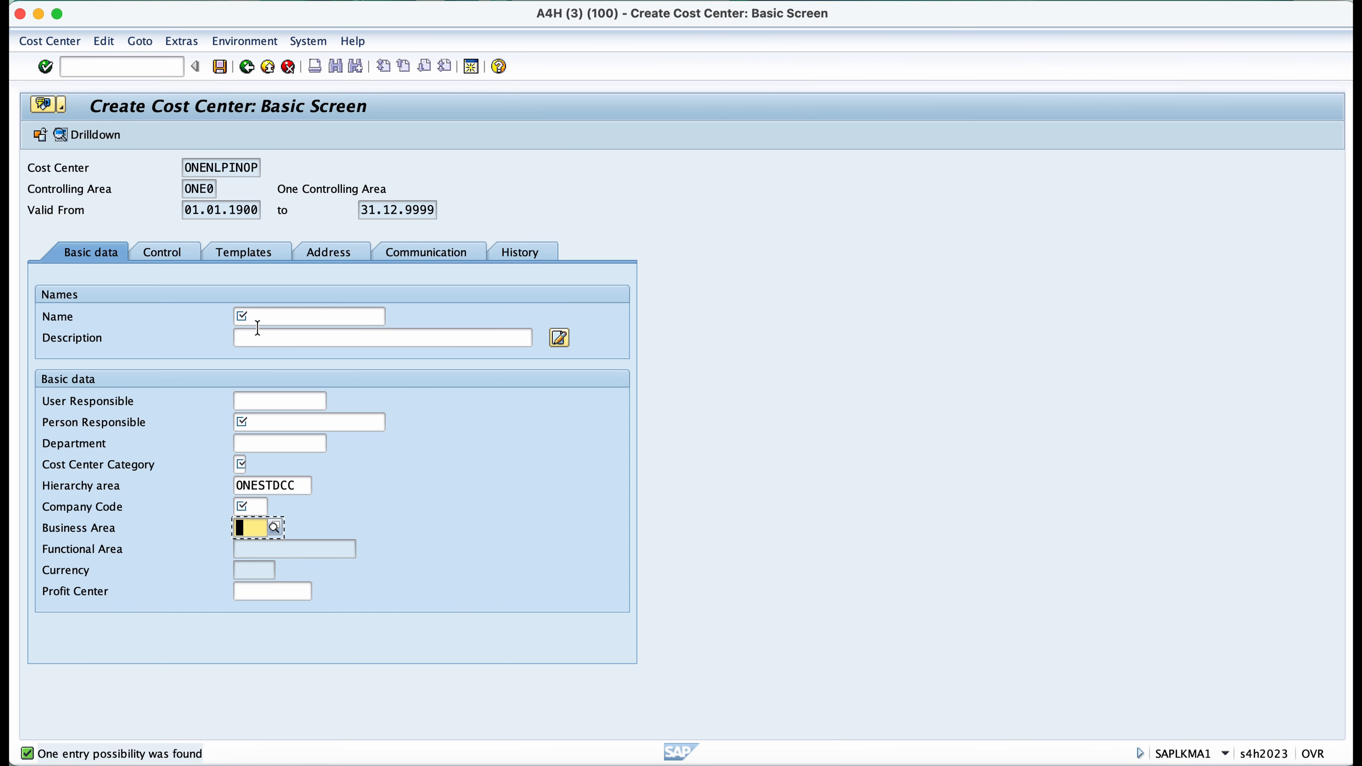
Step: Switch to the Create Cost Center session and examine its Name, Description and other basic data fields
left_click(257, 318)
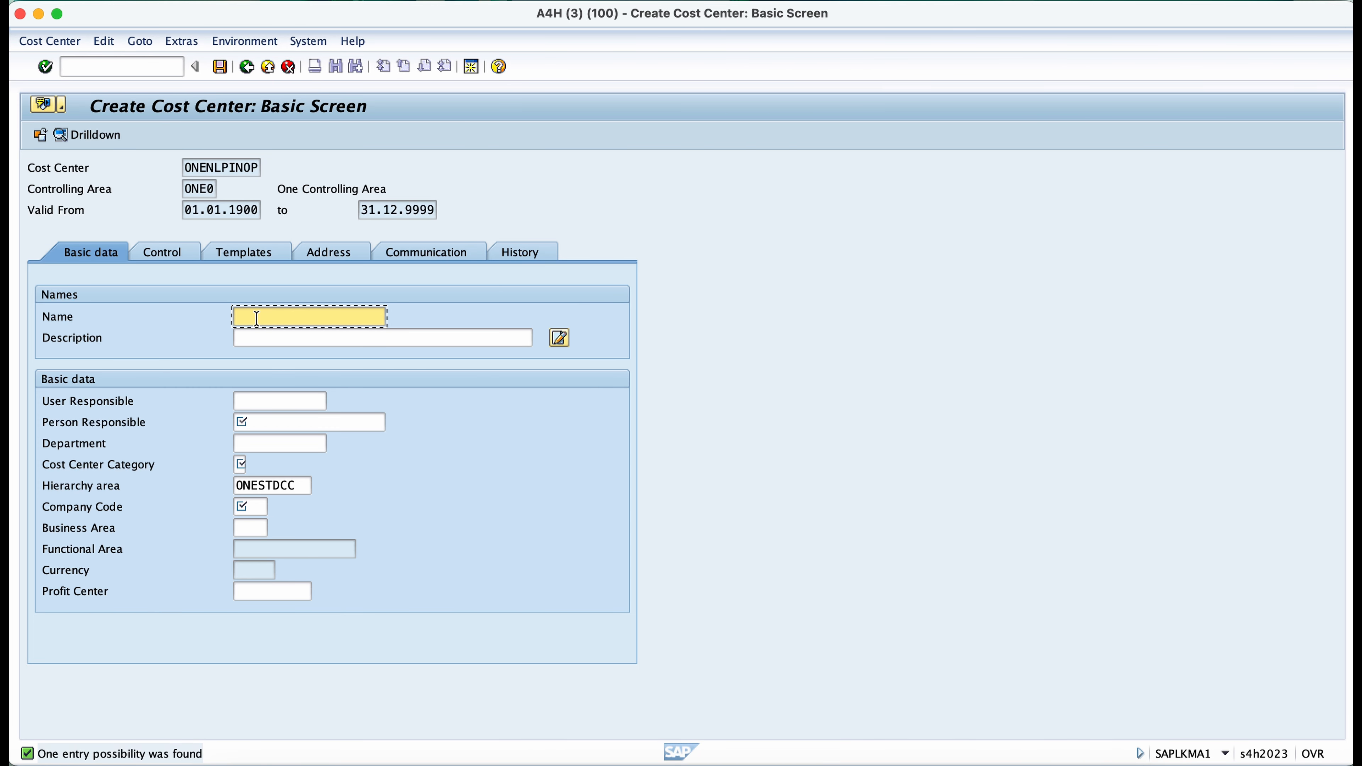
key("Tab")
key("Tab")
key("Tab")
key("Tab")
key("Tab")
key("Tab")
key("Tab")
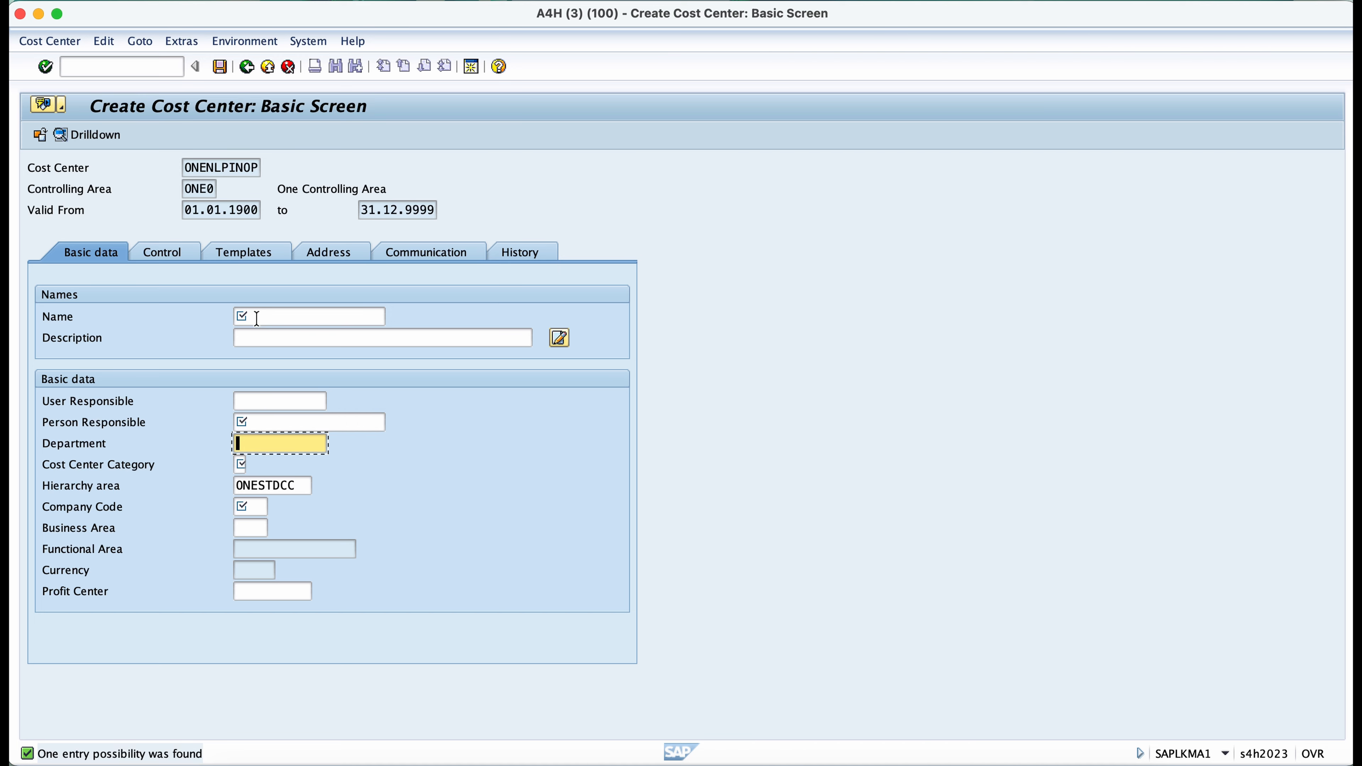
key("Tab")
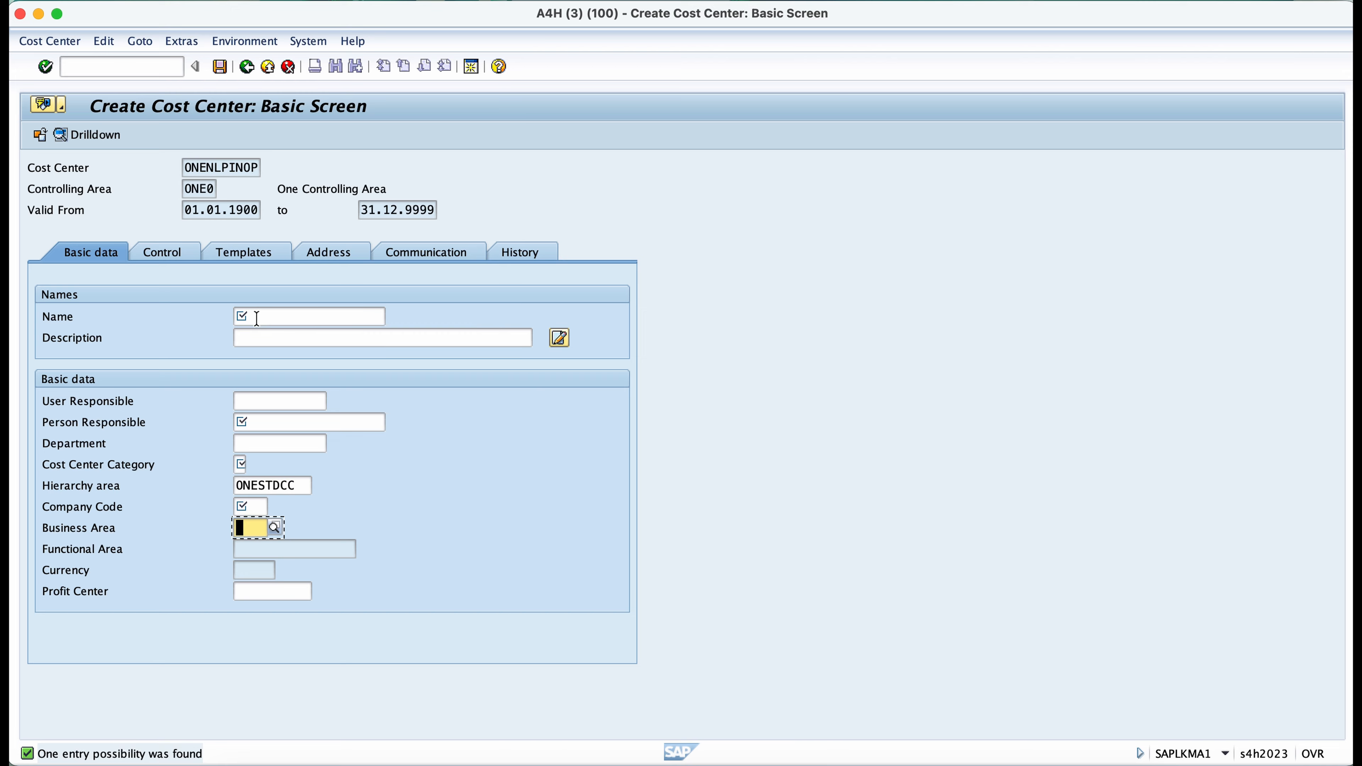
key("Tab")
key("shift+Tab")
key("Tab")
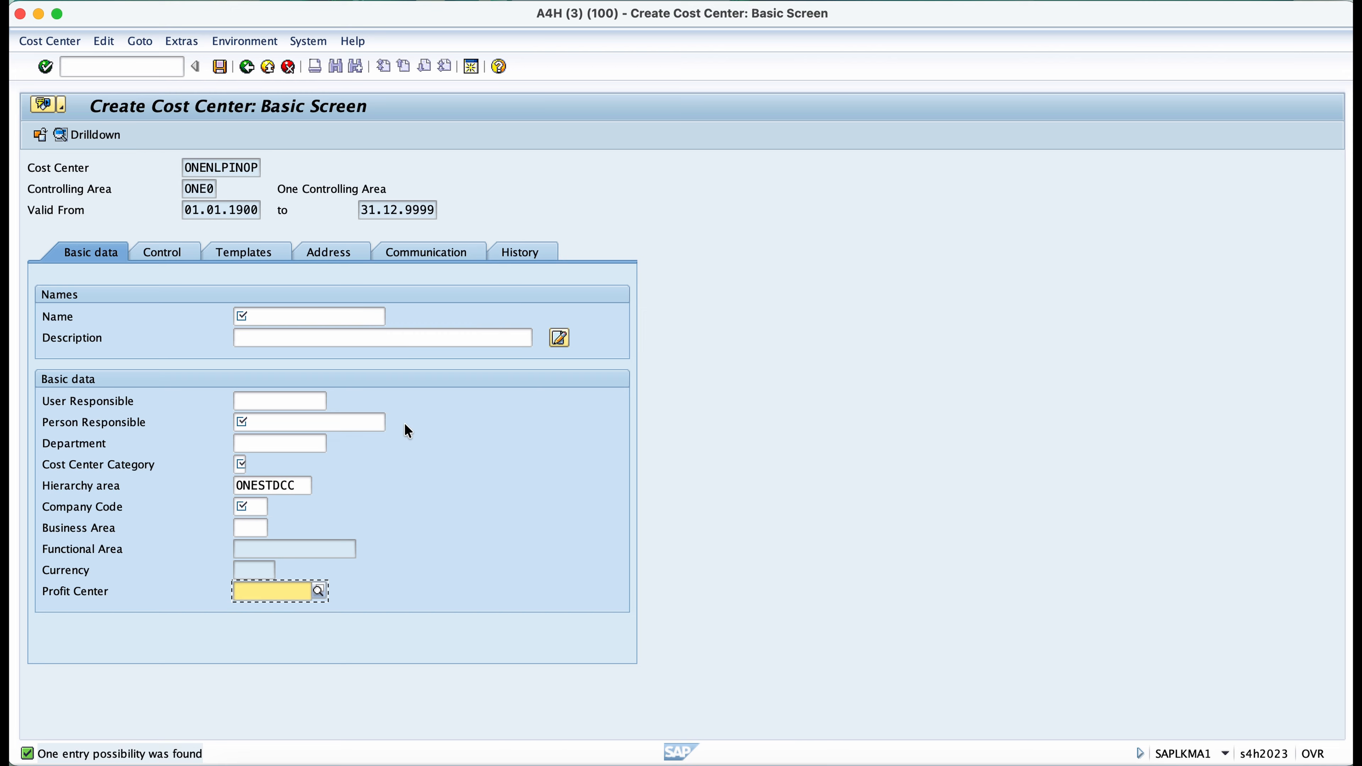
left_click(328, 337)
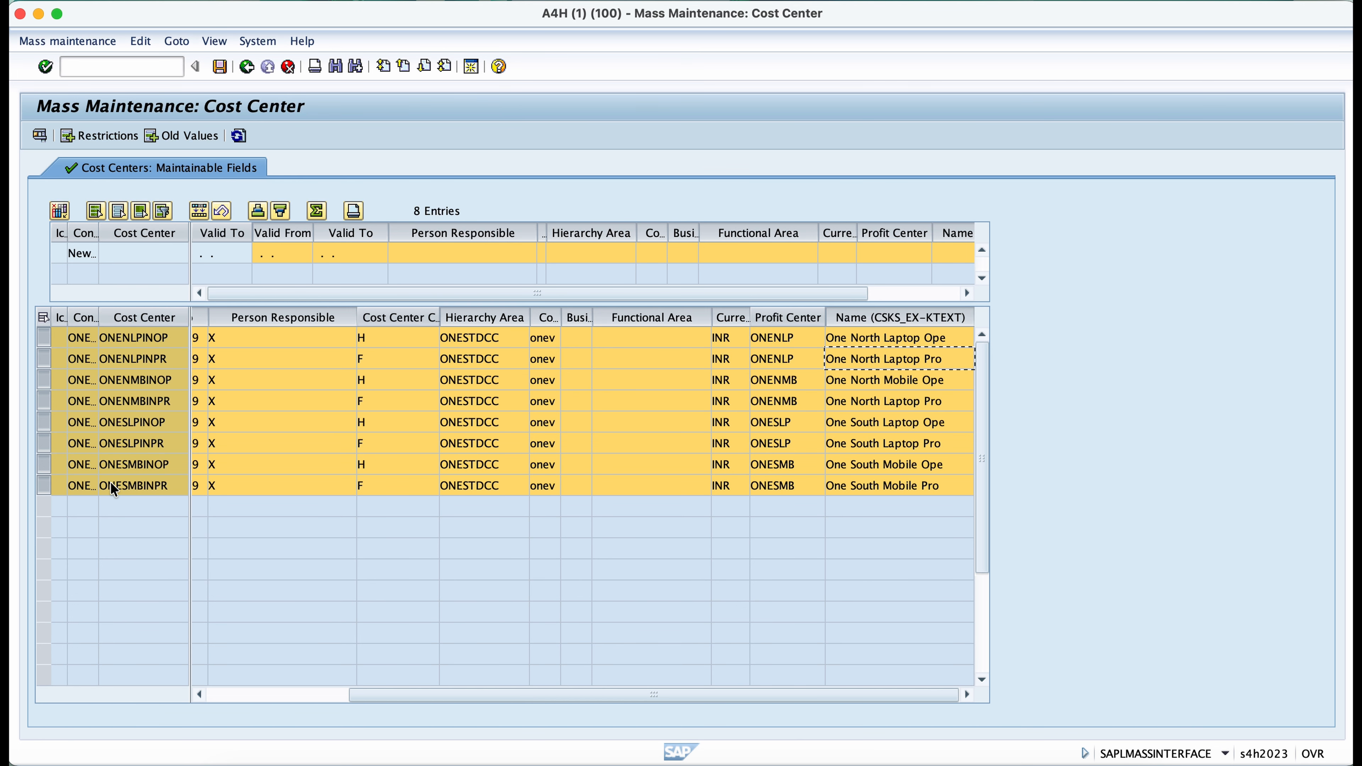
Step: In the mass maintenance session, search the field pool for "des" and add Description to the selected fields before Name (CSKS_EX-KTEXT)
left_click(334, 691)
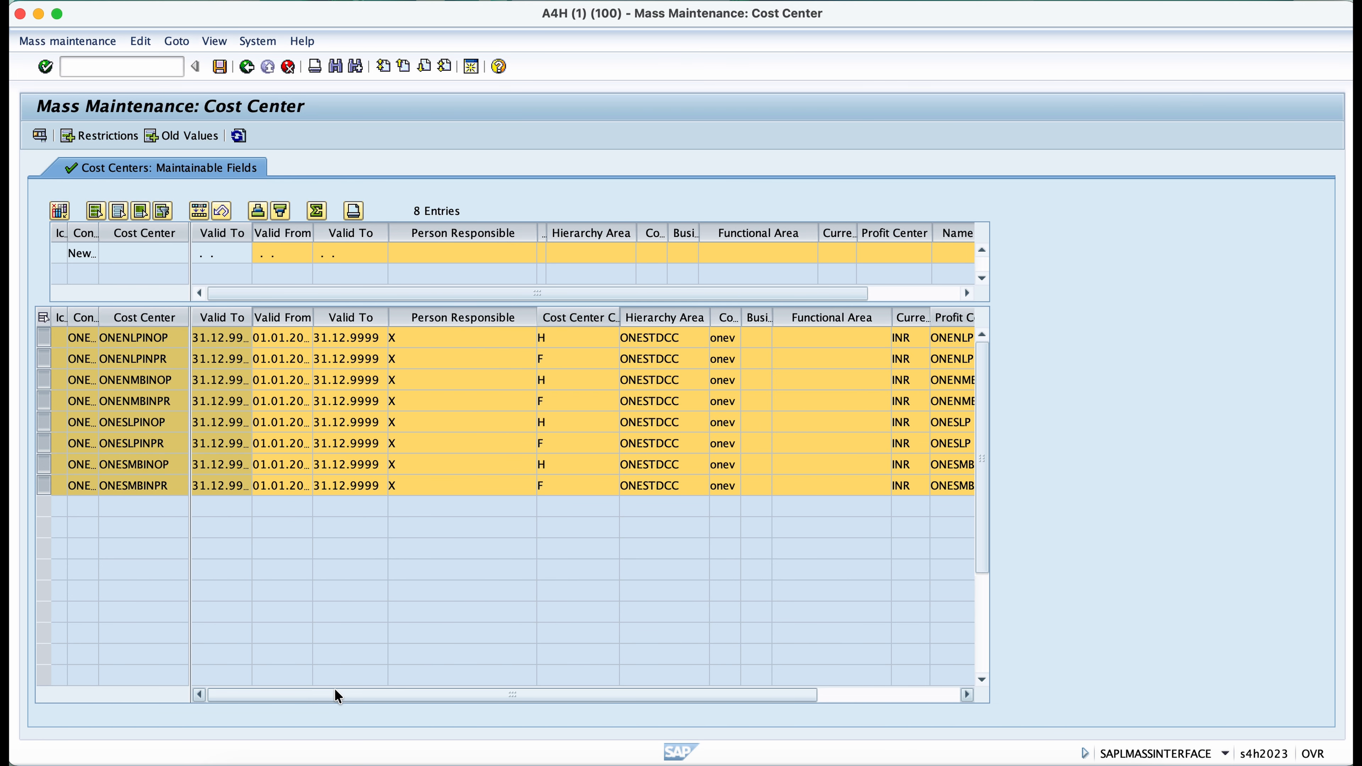
left_click(873, 695)
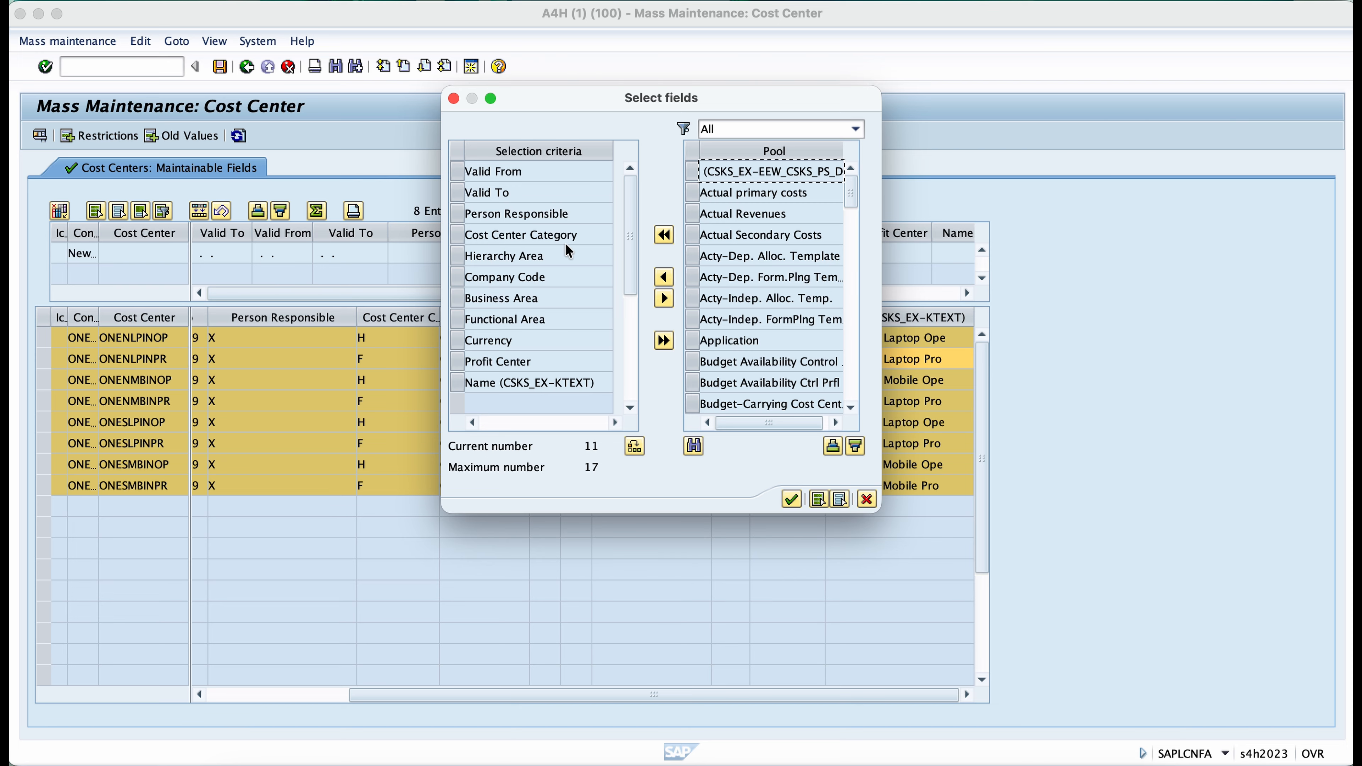
left_click(694, 446)
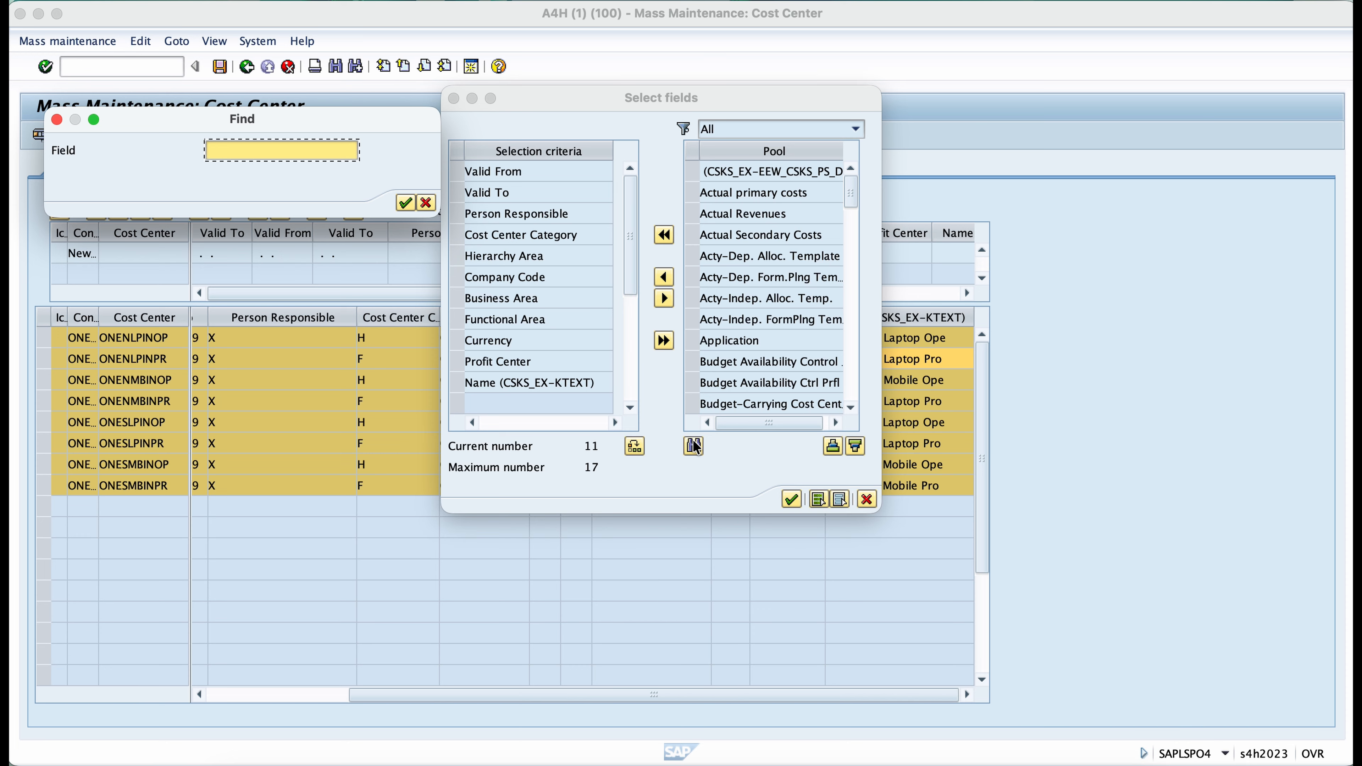
type("des")
key("Down")
key("Return")
key("Return")
left_click(697, 170)
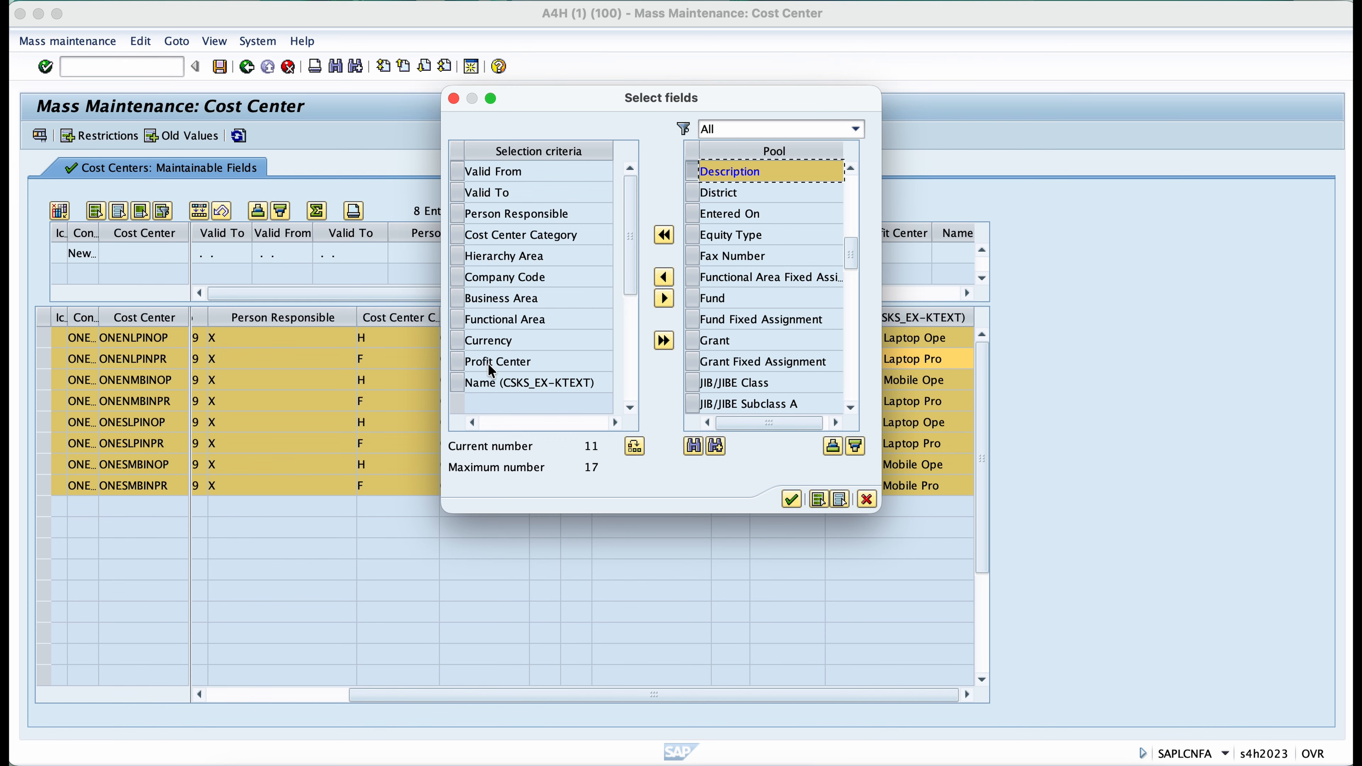
left_click(456, 382)
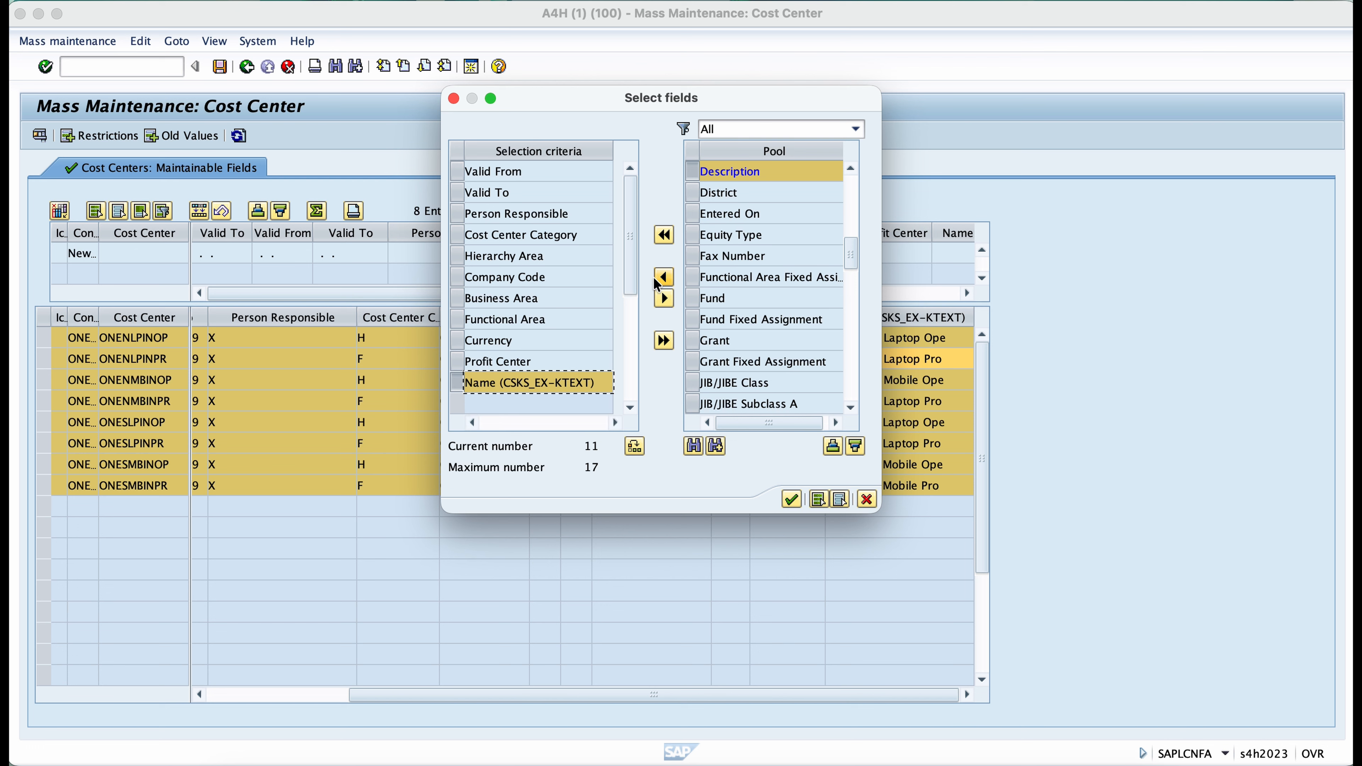
left_click(664, 279)
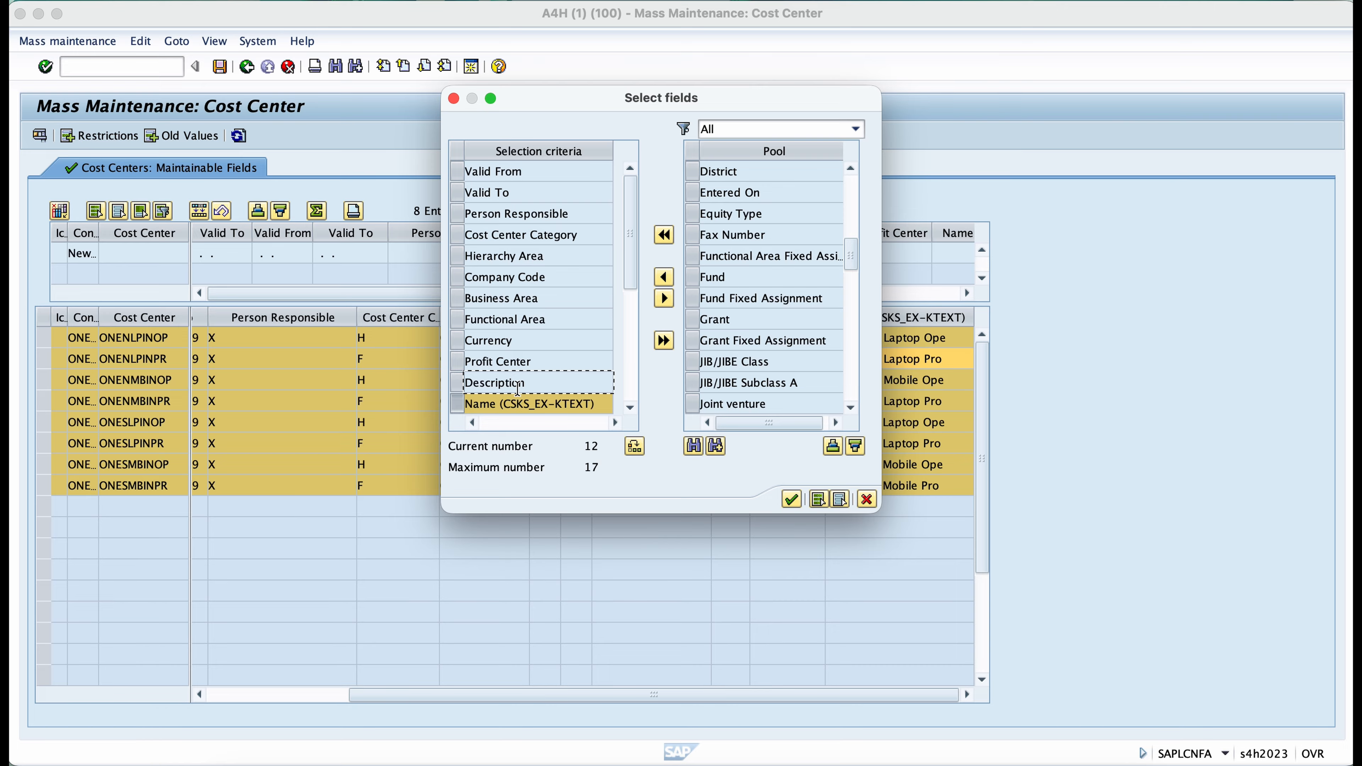
left_click(792, 500)
Step: Remove Business Area and Functional Area from the selected fields and apply the new field selection
left_click(458, 302)
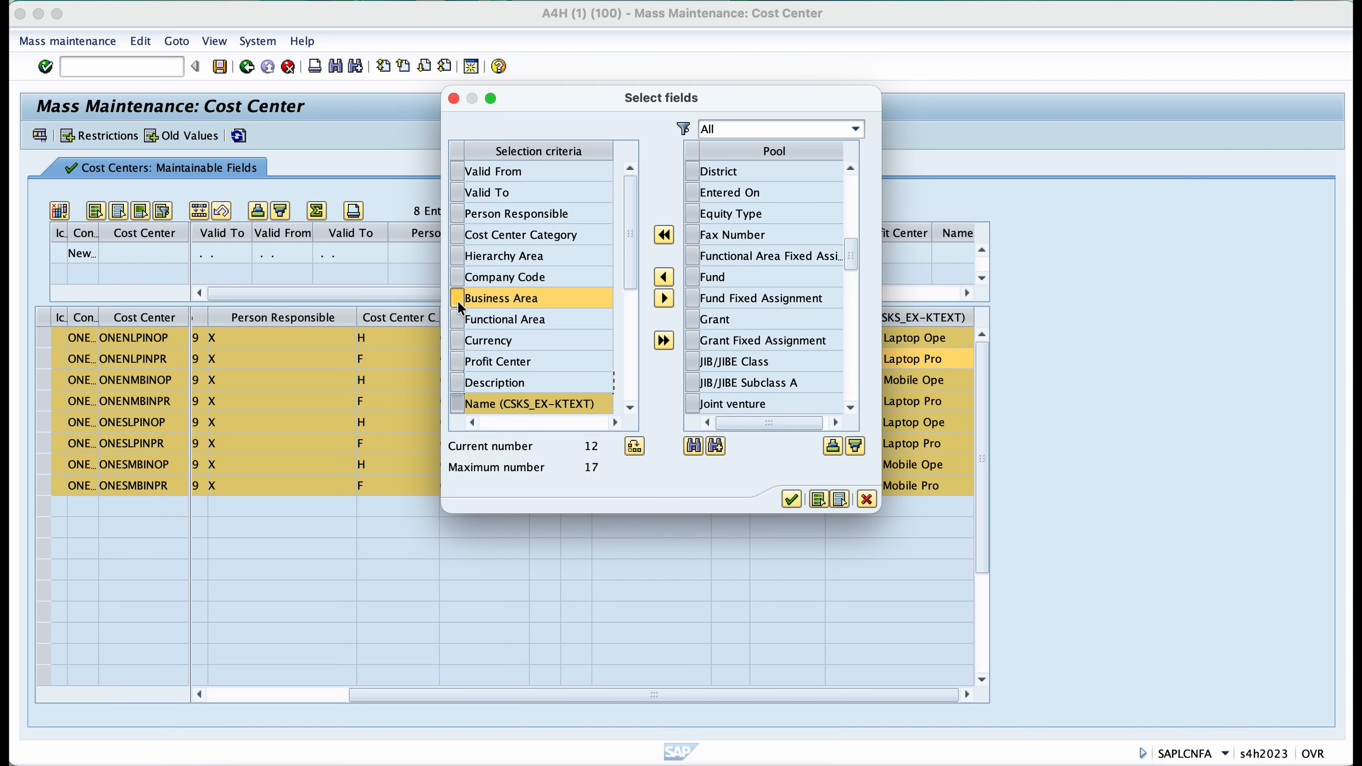
left_click(458, 404)
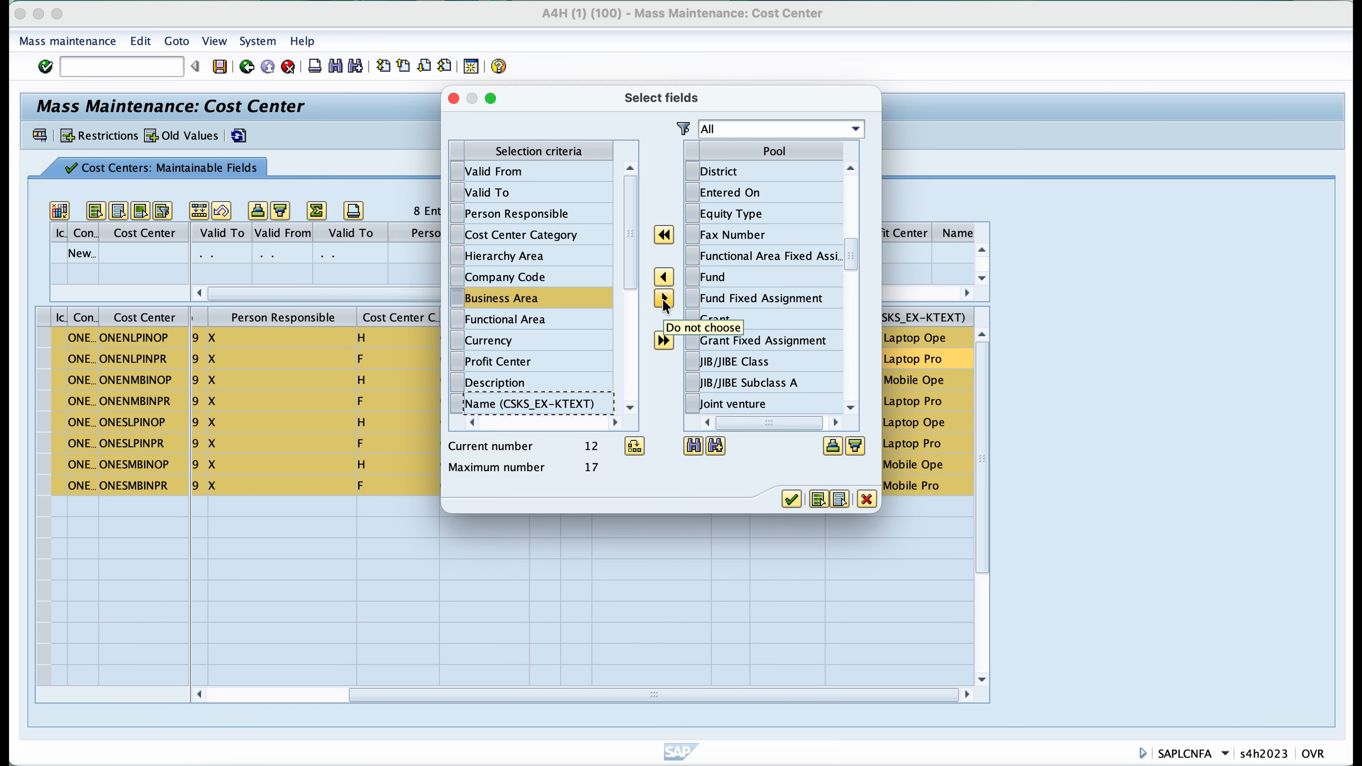
left_click(457, 321)
left_click(666, 299)
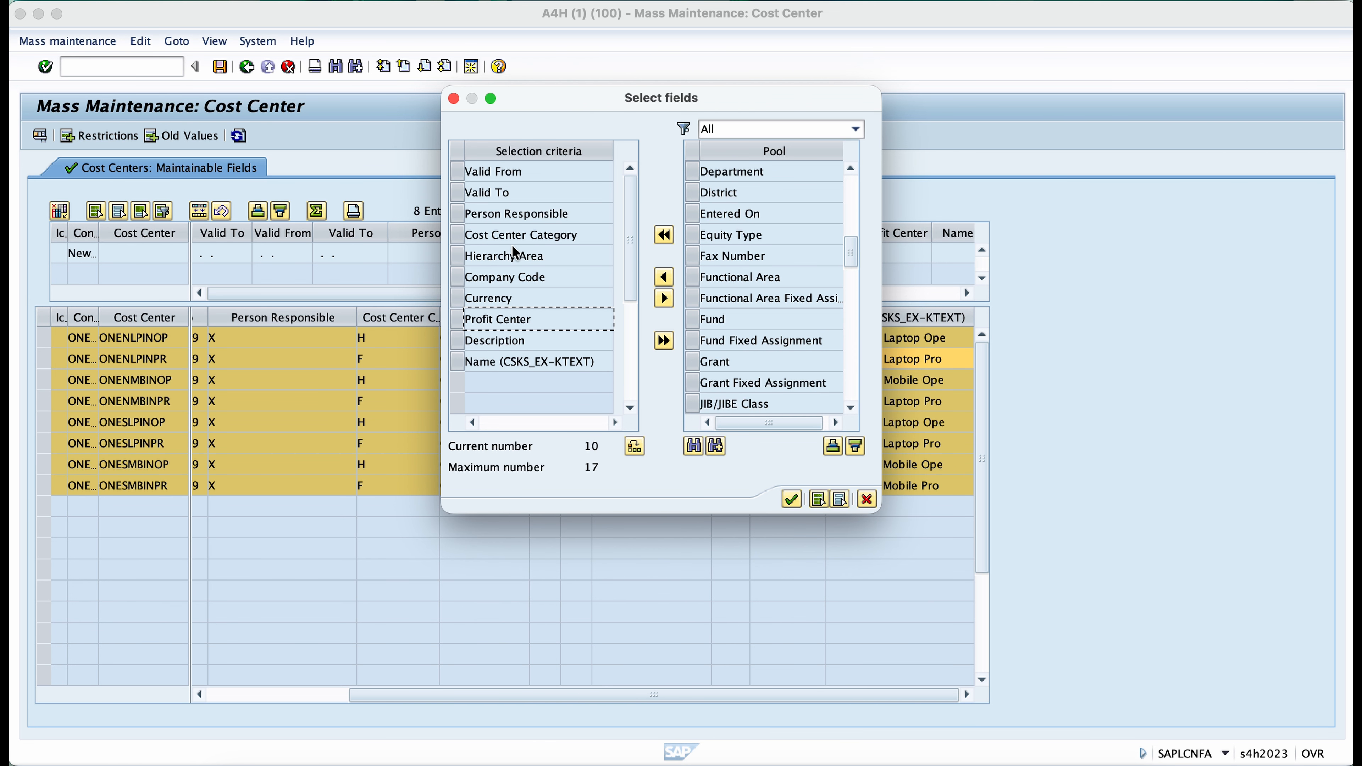
left_click(785, 502)
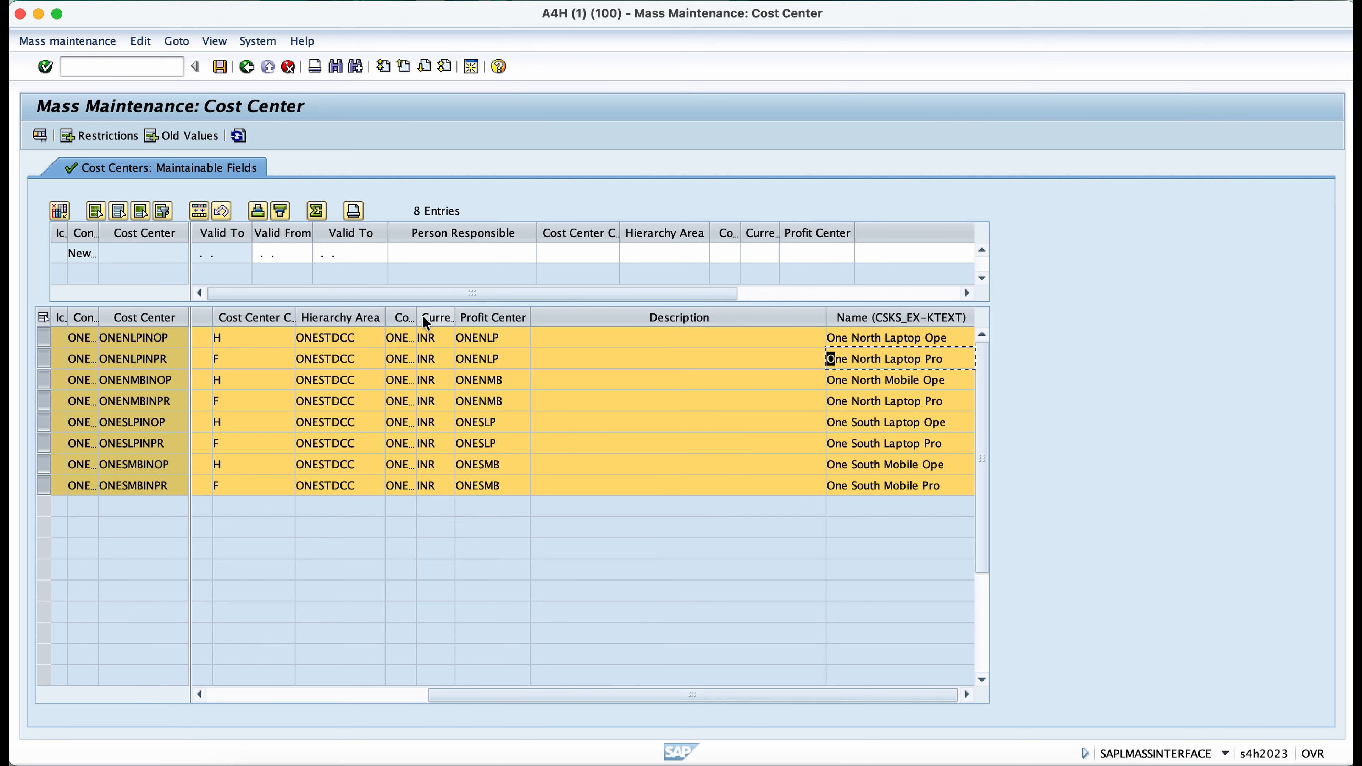
Step: Paste the full names from Excel cells M2:M9 as the Description of all eight cost centers in SAP, starting at ONENLPINOP
left_click(678, 354)
left_click(678, 338)
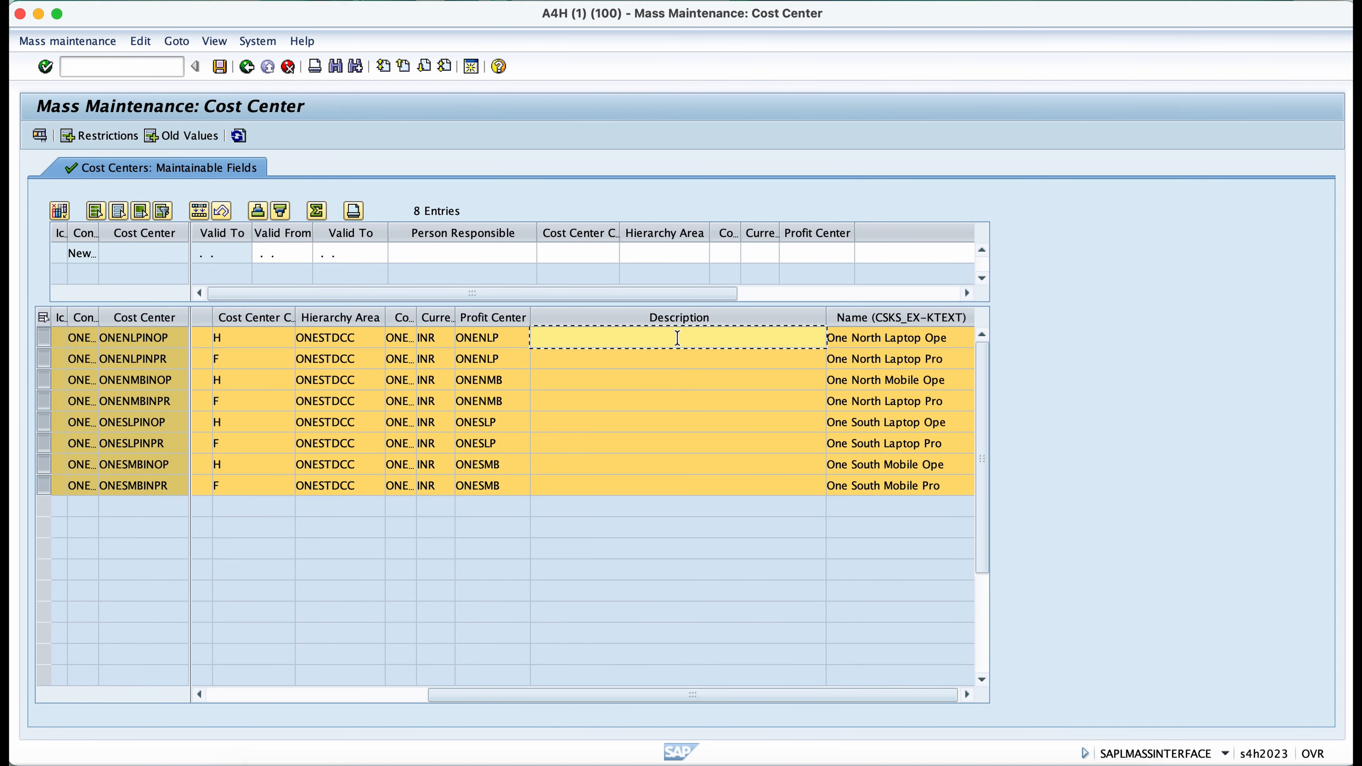
key("super+Tab")
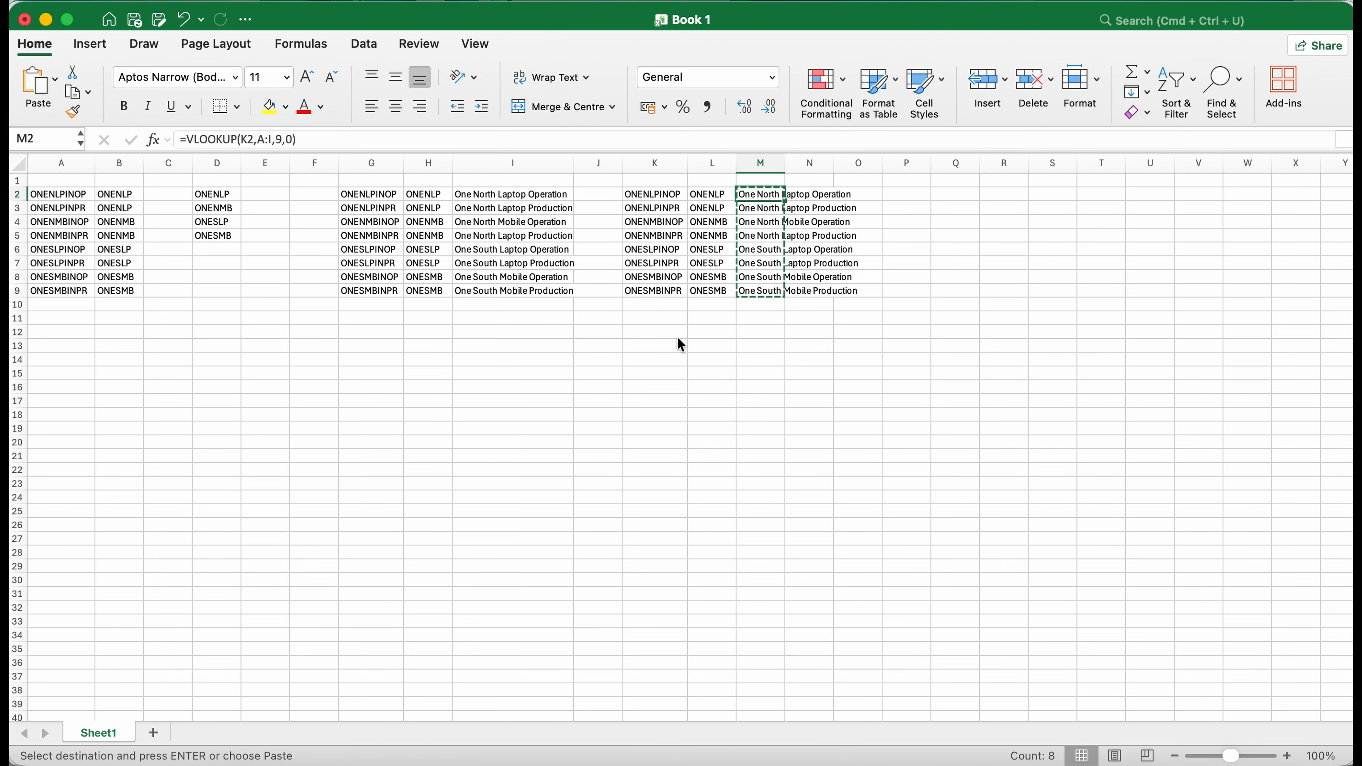
key("super+Tab")
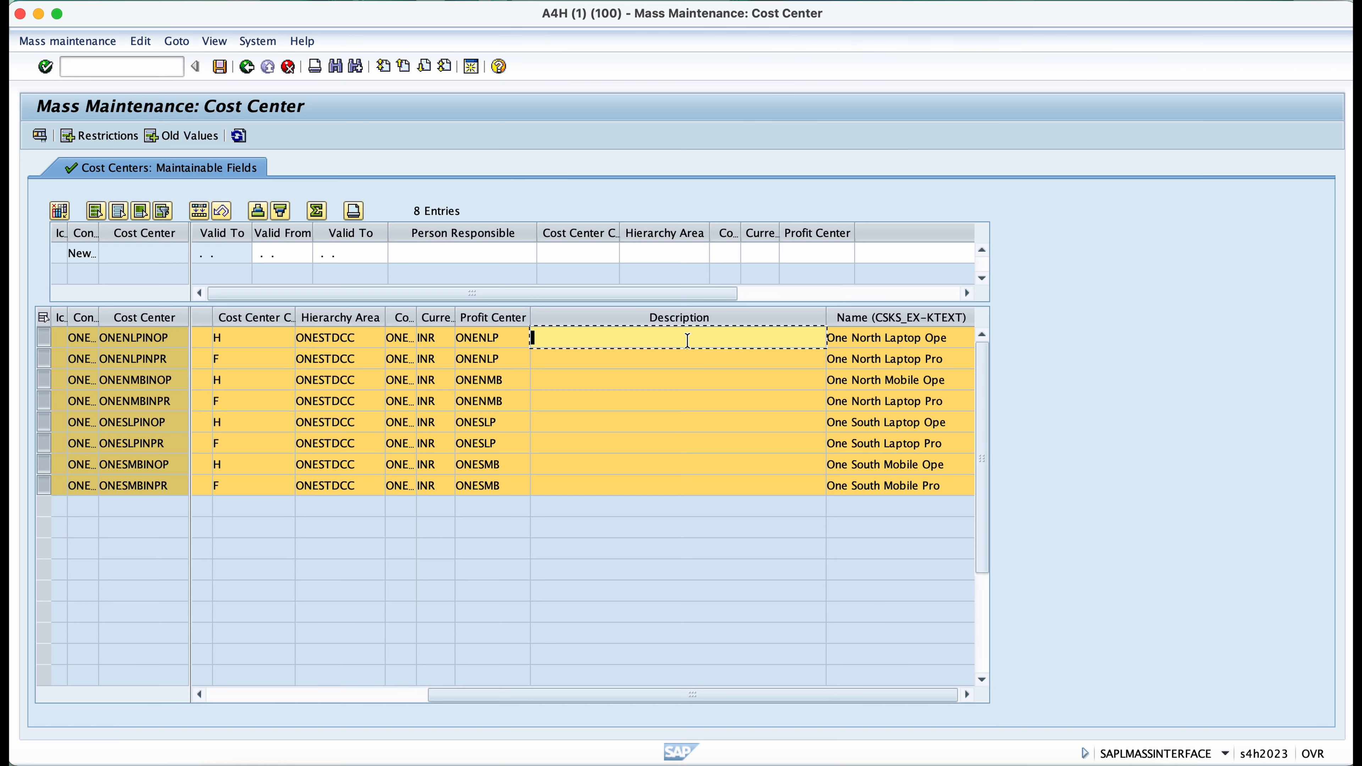
type("One North Laptop Operation One North Laptop Production One North Mobile Operation One North Laptop Production One South Laptop Operation One South Laptop Production One South Mobile Operation One South Mobile Production")
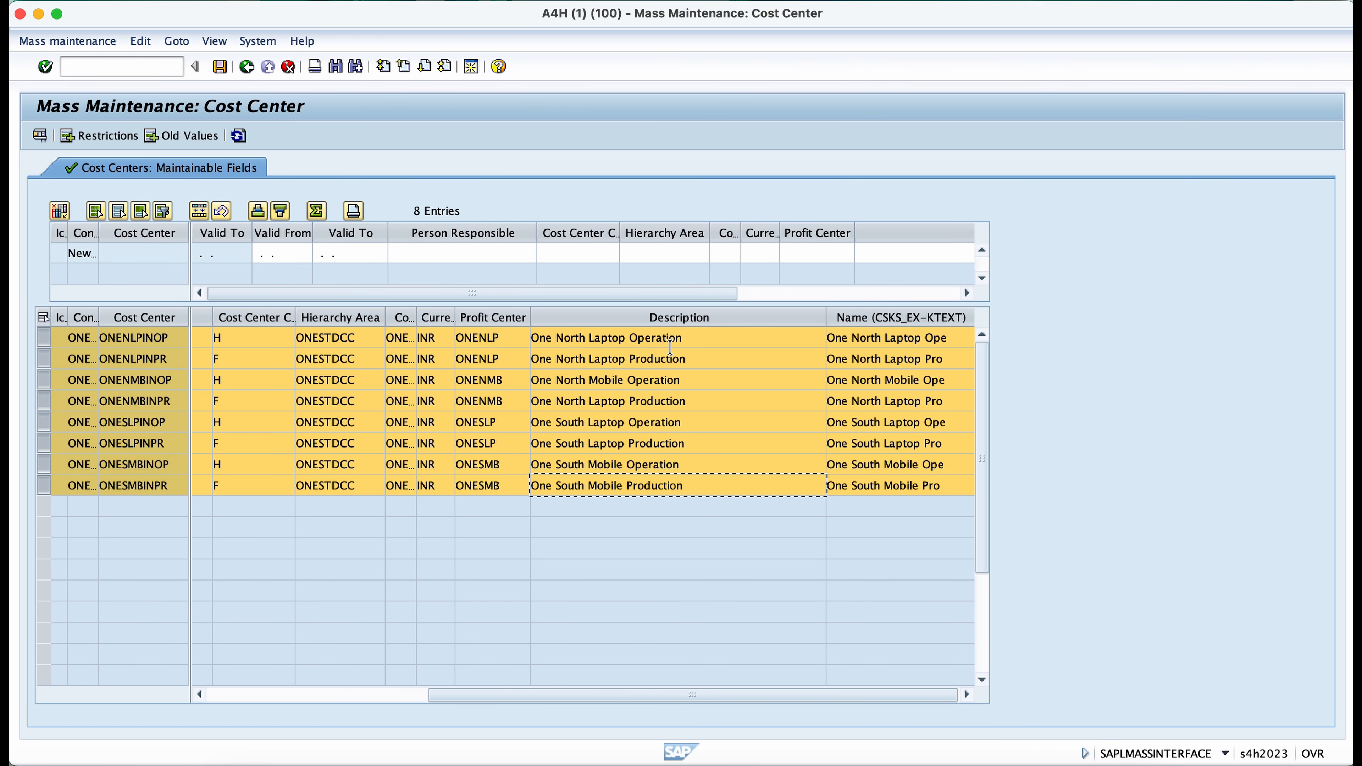
left_click_drag(691, 341, 525, 328)
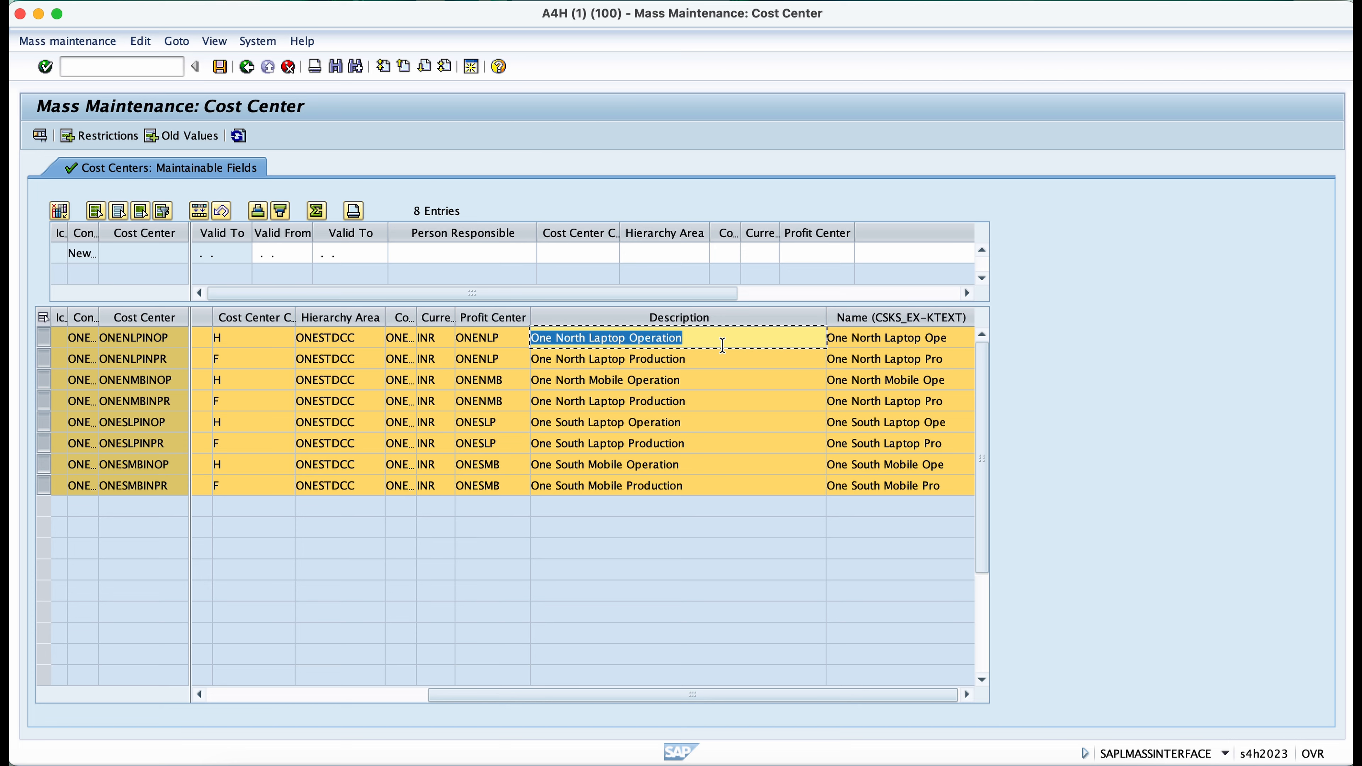
key("Tab")
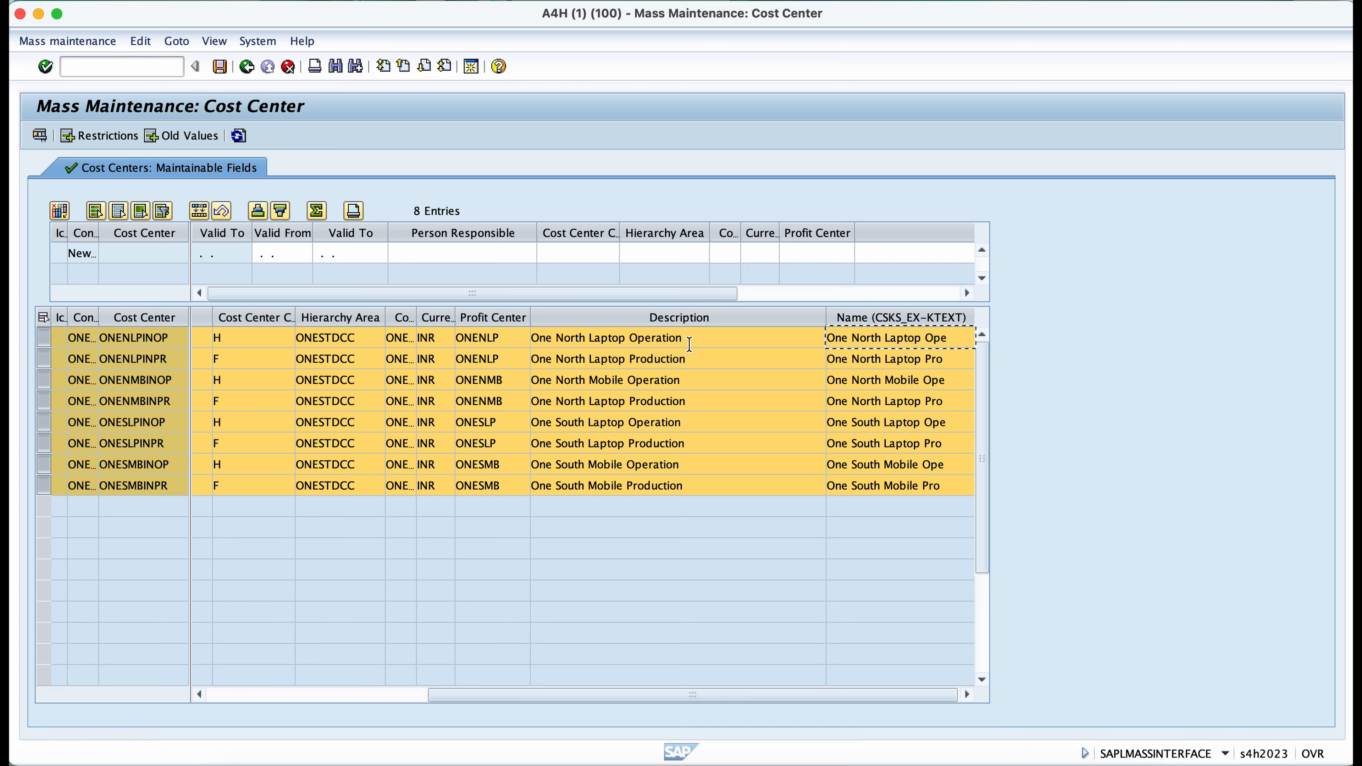
left_click(870, 337)
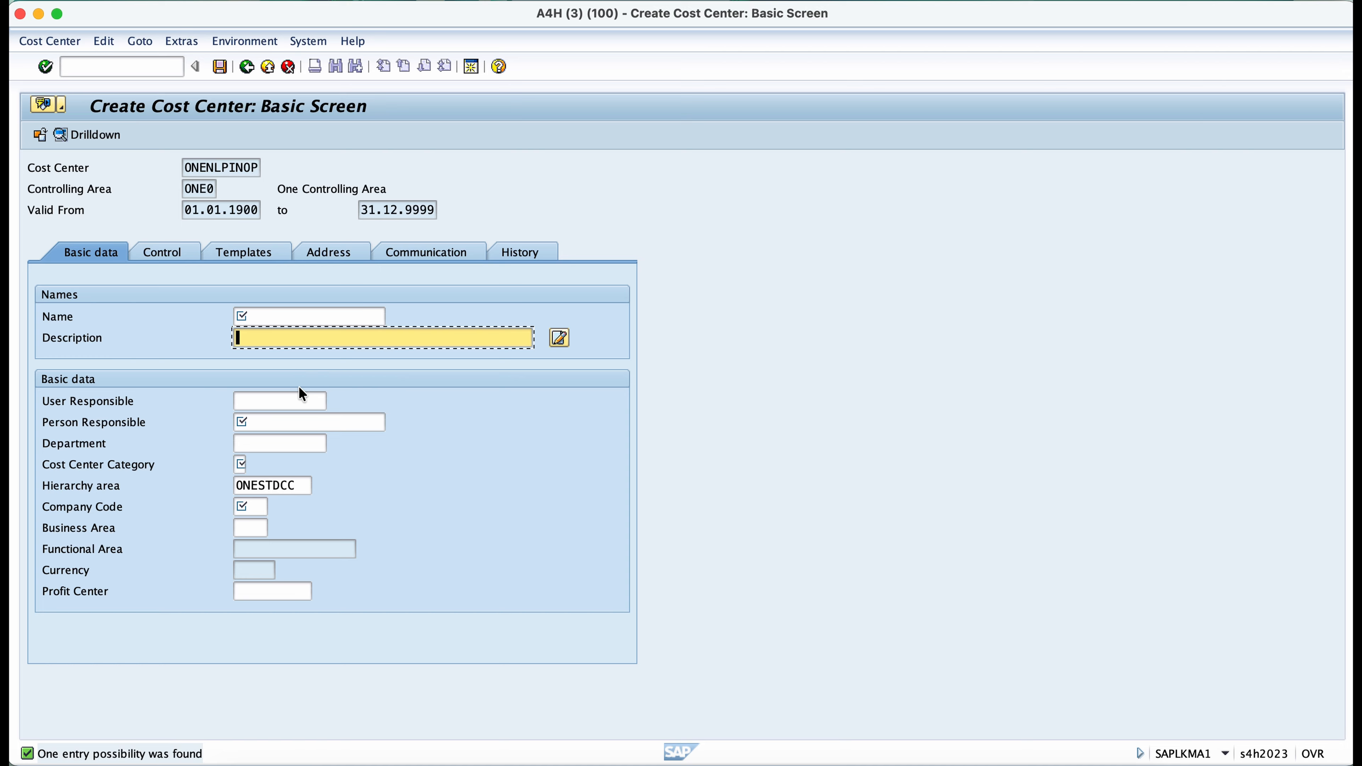
Step: In the Create Cost Center session, check the Name and Description fields and exit maintenance, discarding the unsaved ONENLPINOP data
left_click(302, 321)
left_click(285, 335)
left_click(288, 67)
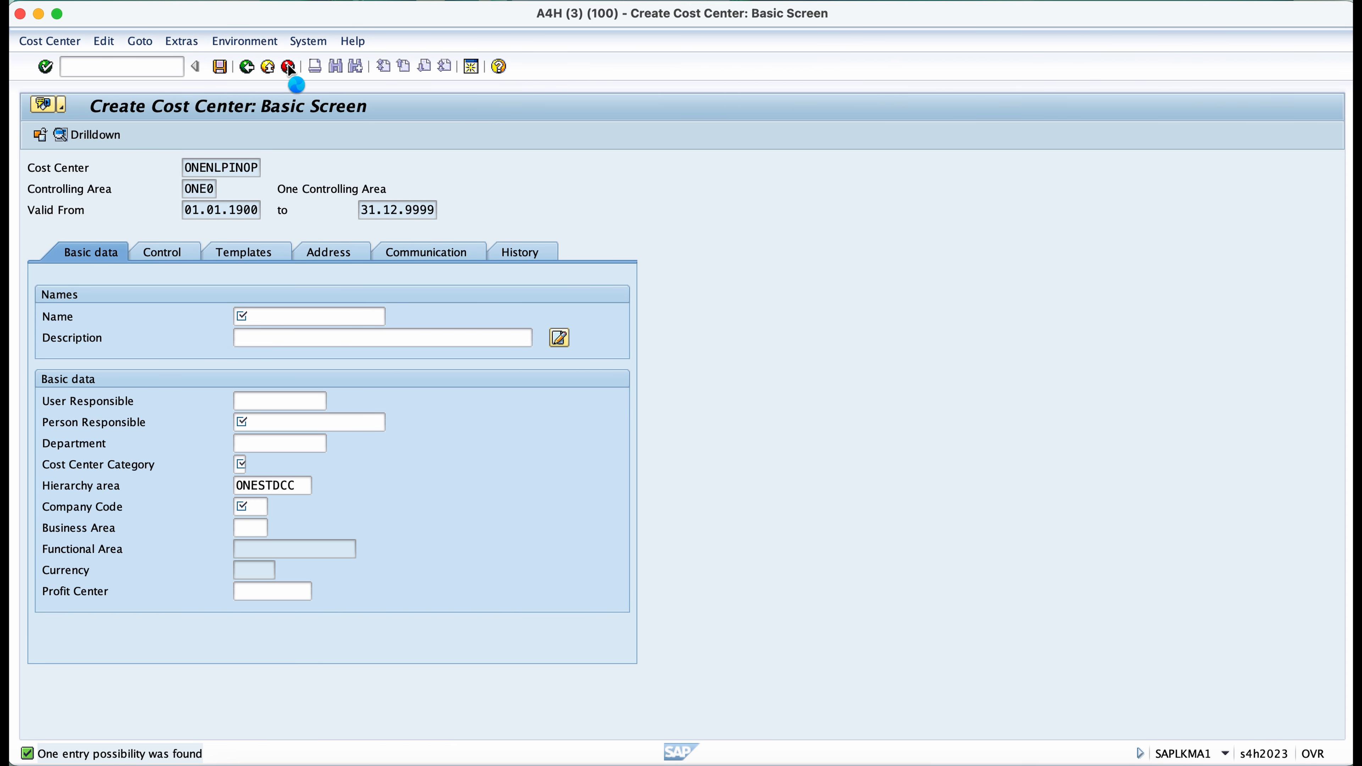
left_click_drag(282, 154, 586, 203)
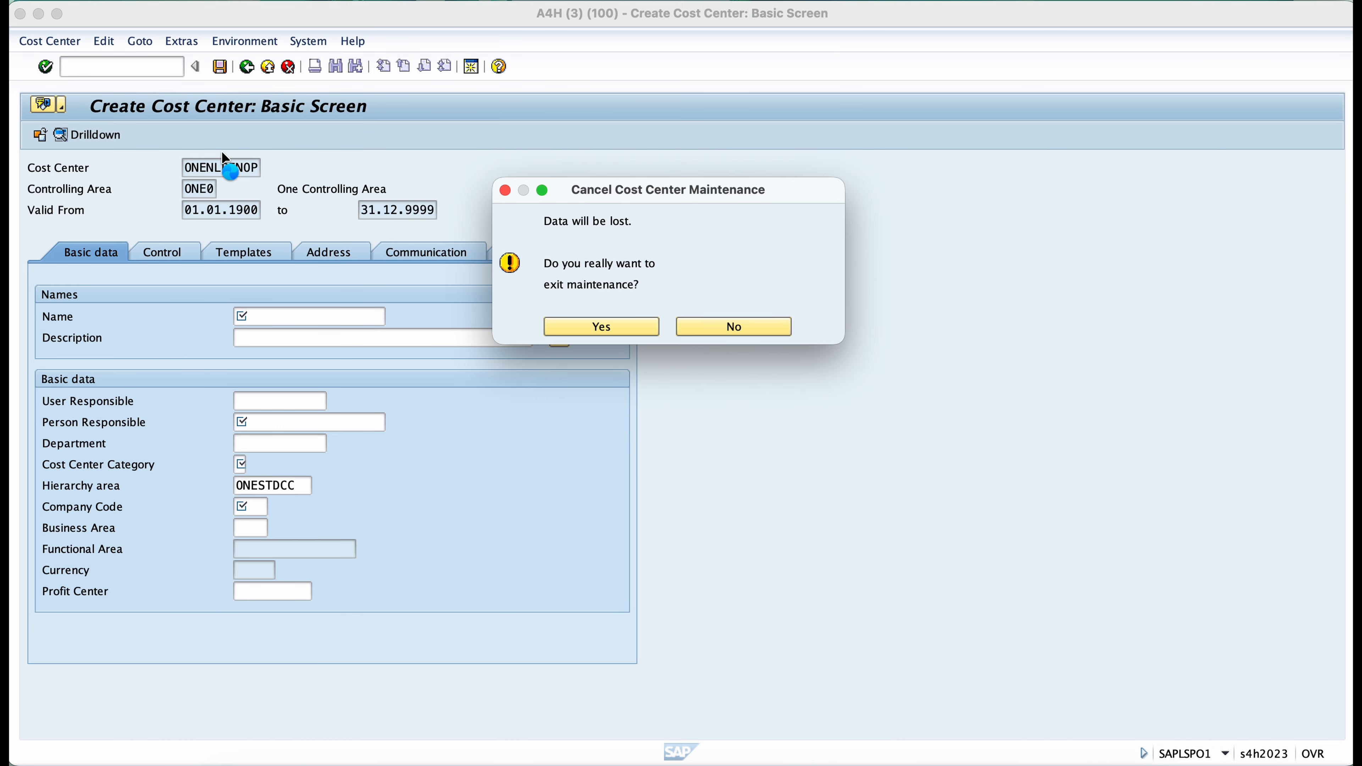
left_click(582, 321)
left_click(248, 67)
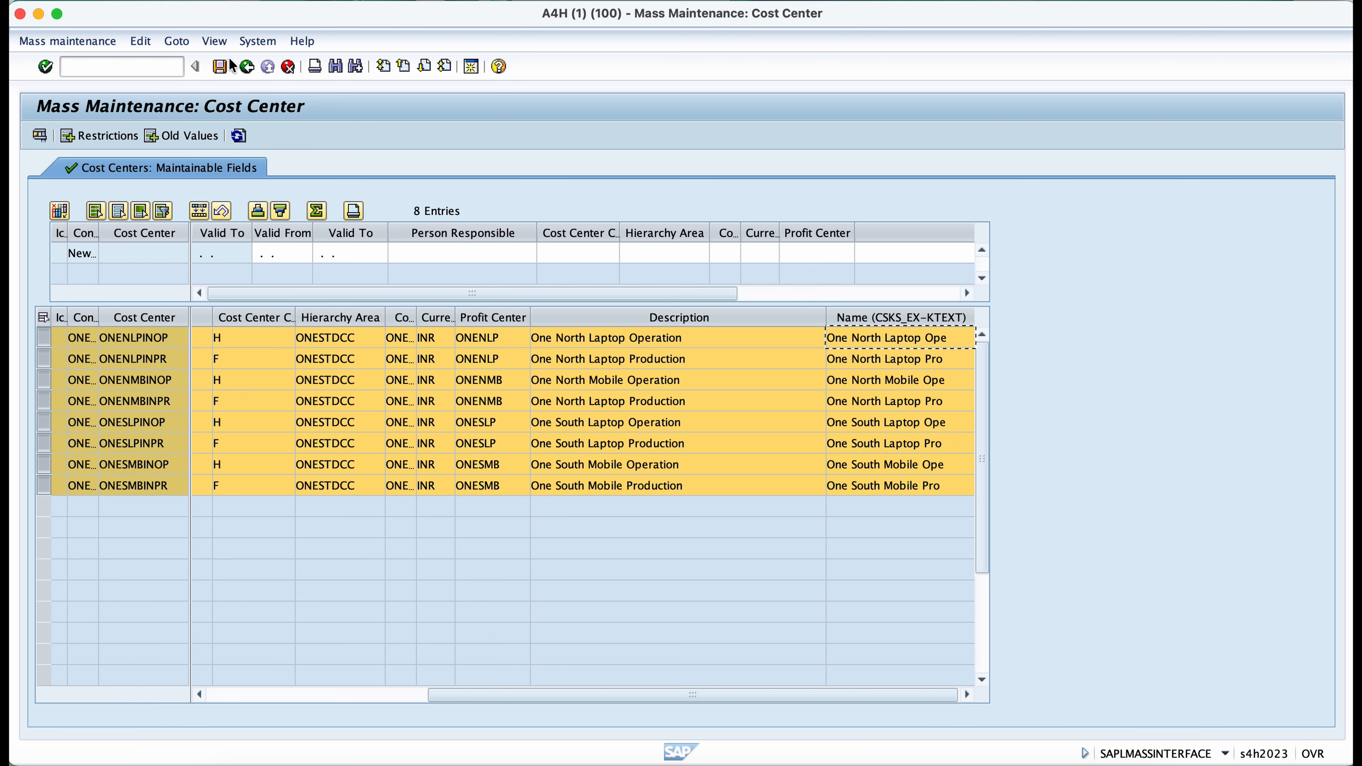
Step: Save the mass maintenance entries for all eight cost centers and accept the immediate-effect warning
left_click(219, 67)
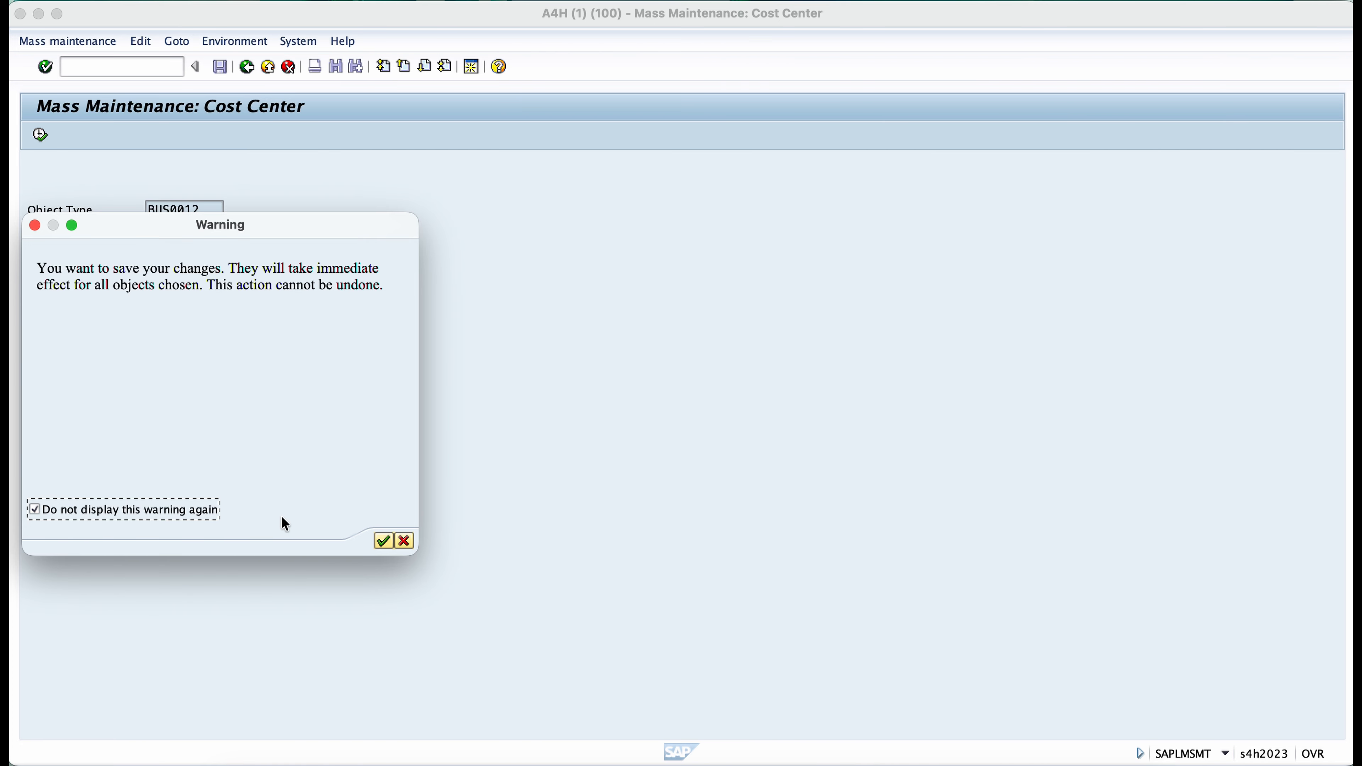
left_click(382, 542)
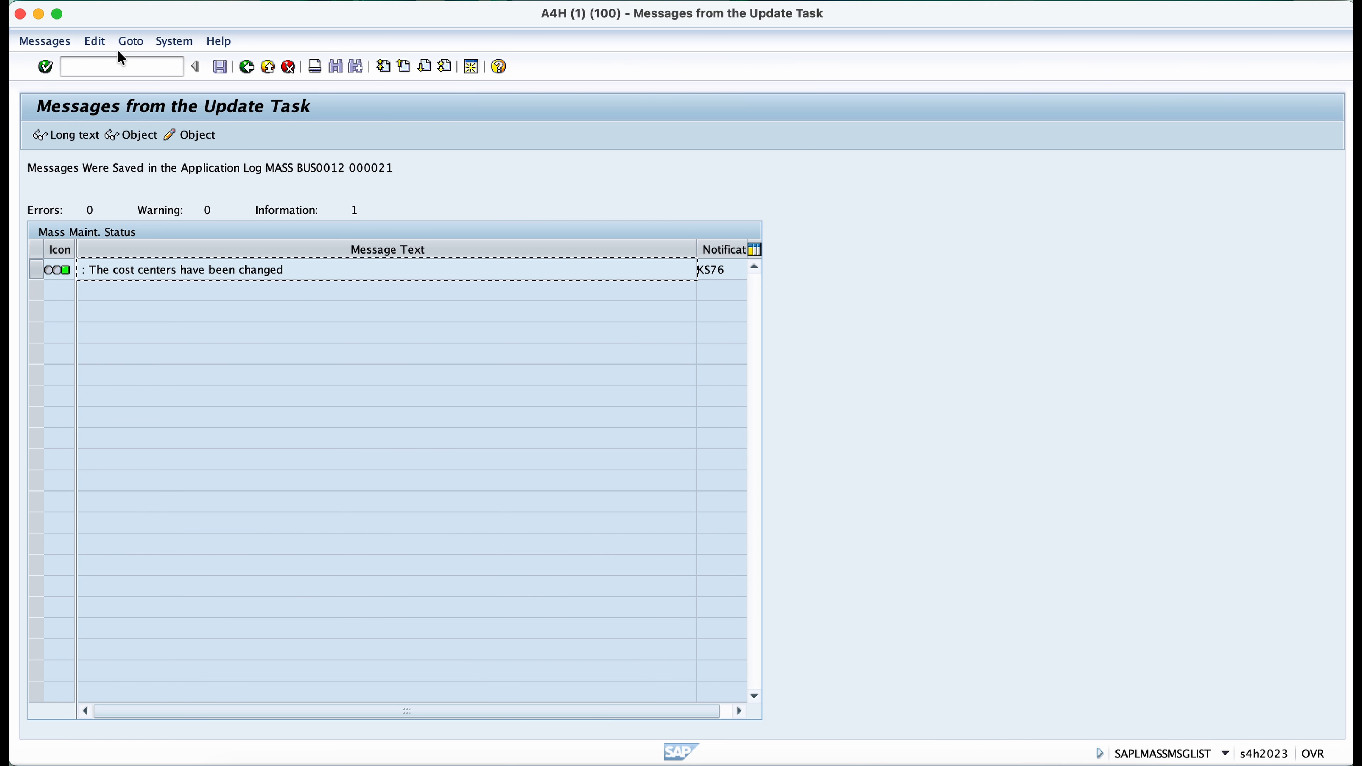
left_click(122, 66)
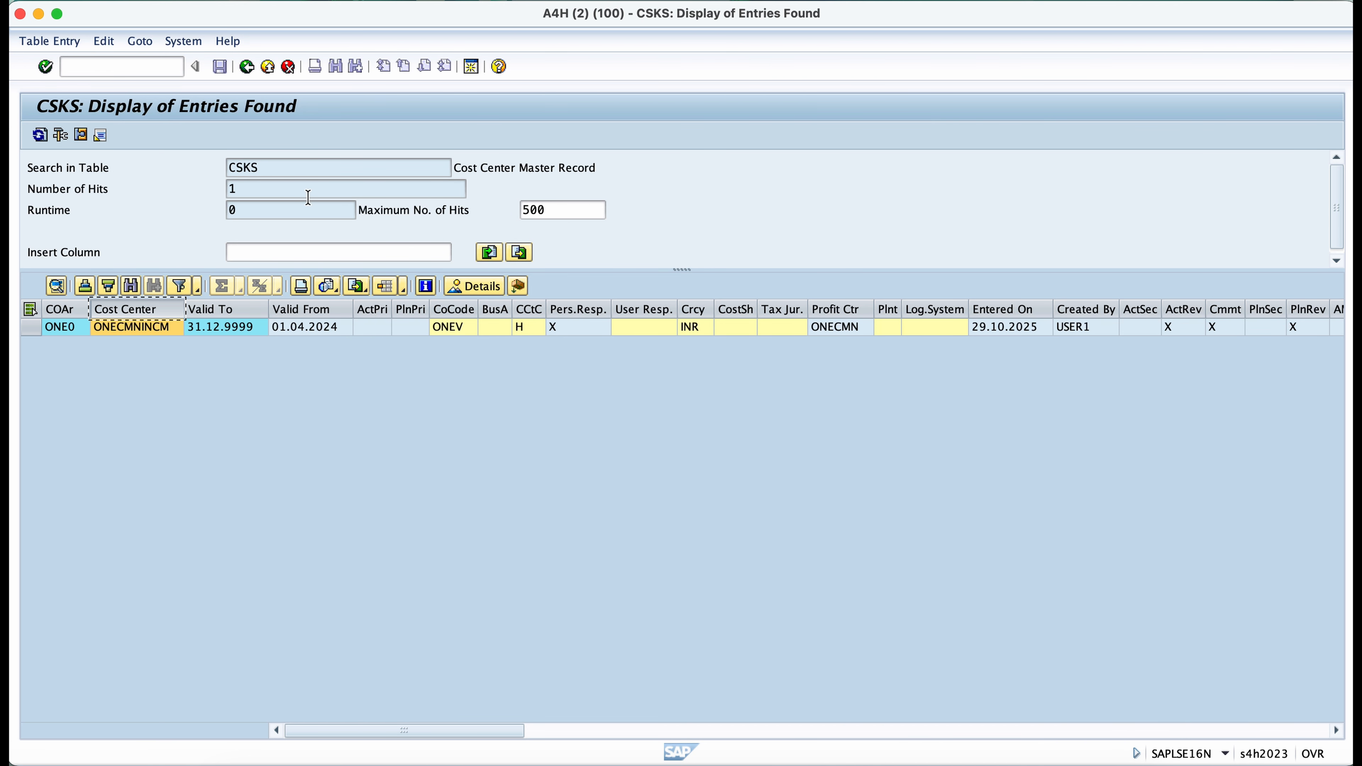
Step: Switch to the CSKS table display session and refresh the entries to check the newly created cost centers
left_click(146, 333)
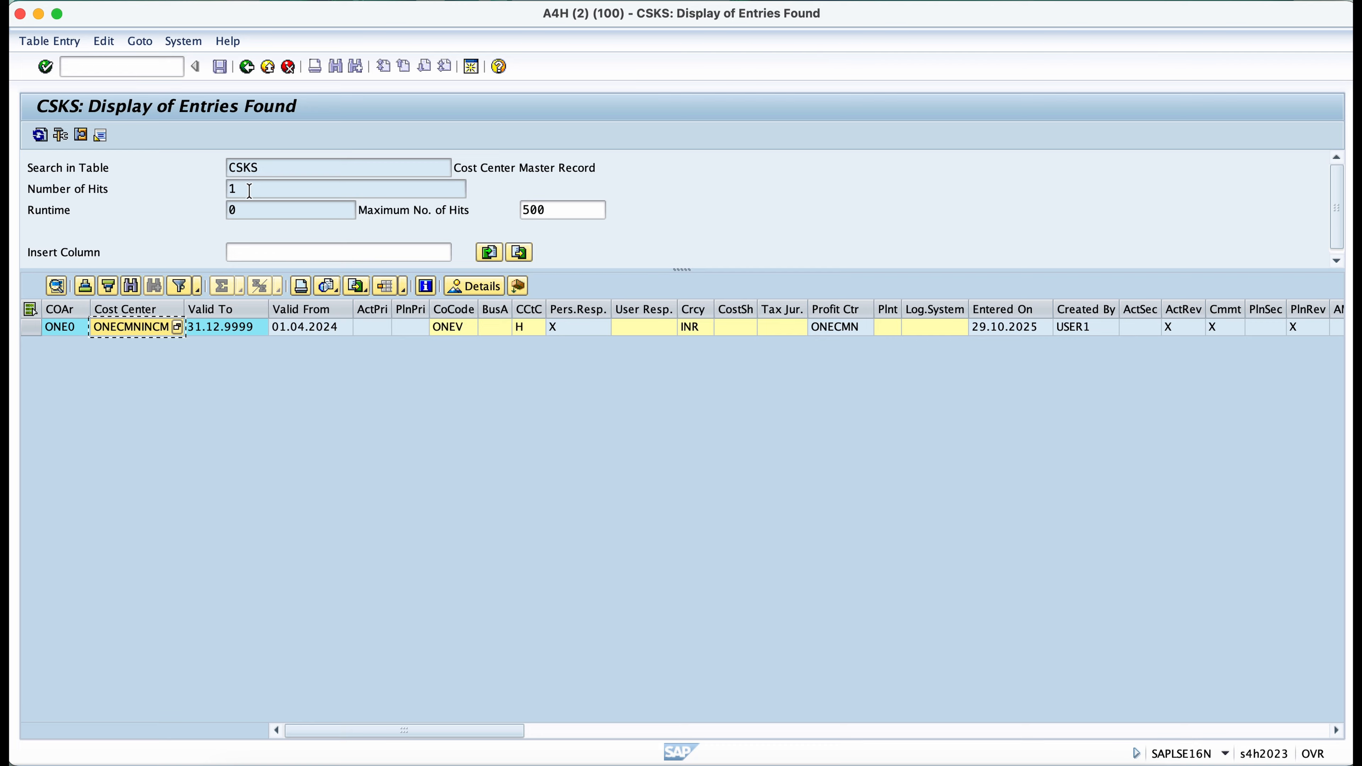
left_click(45, 133)
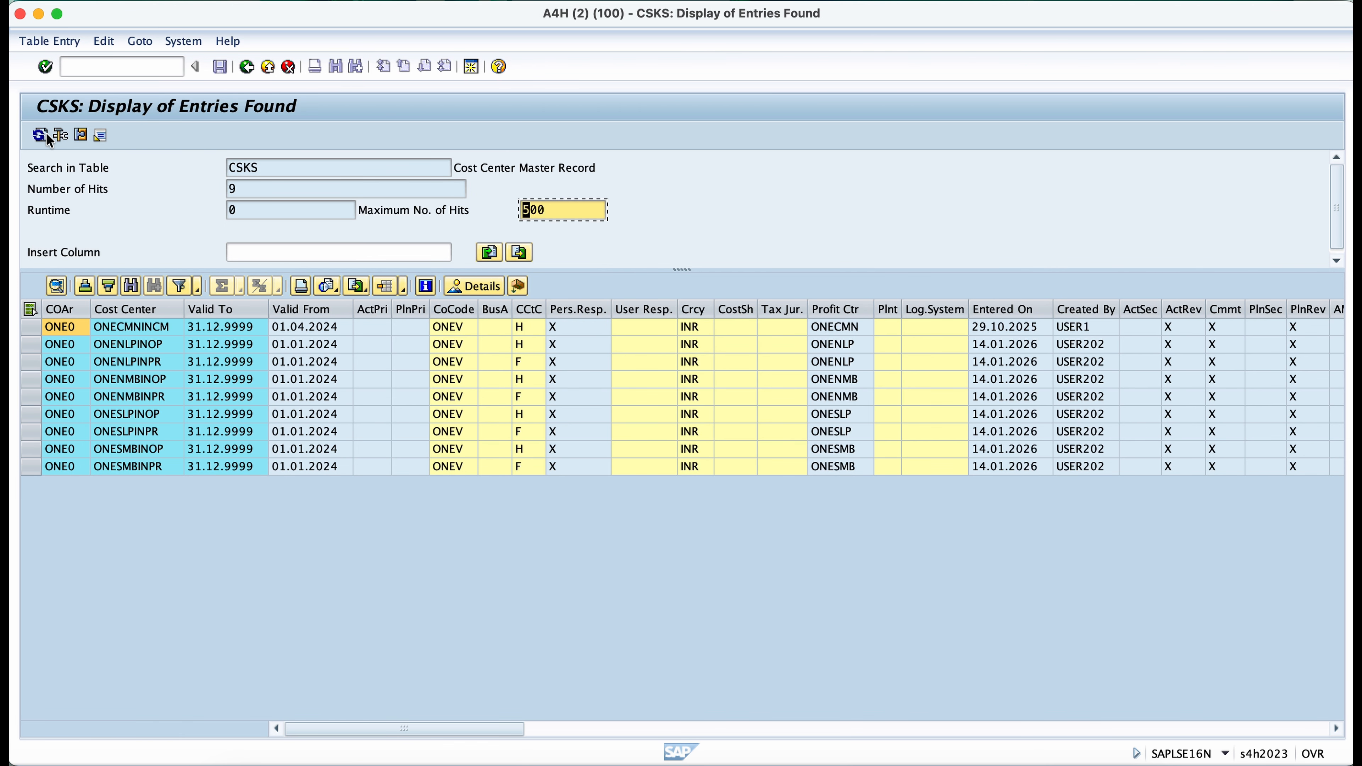
left_click(158, 345)
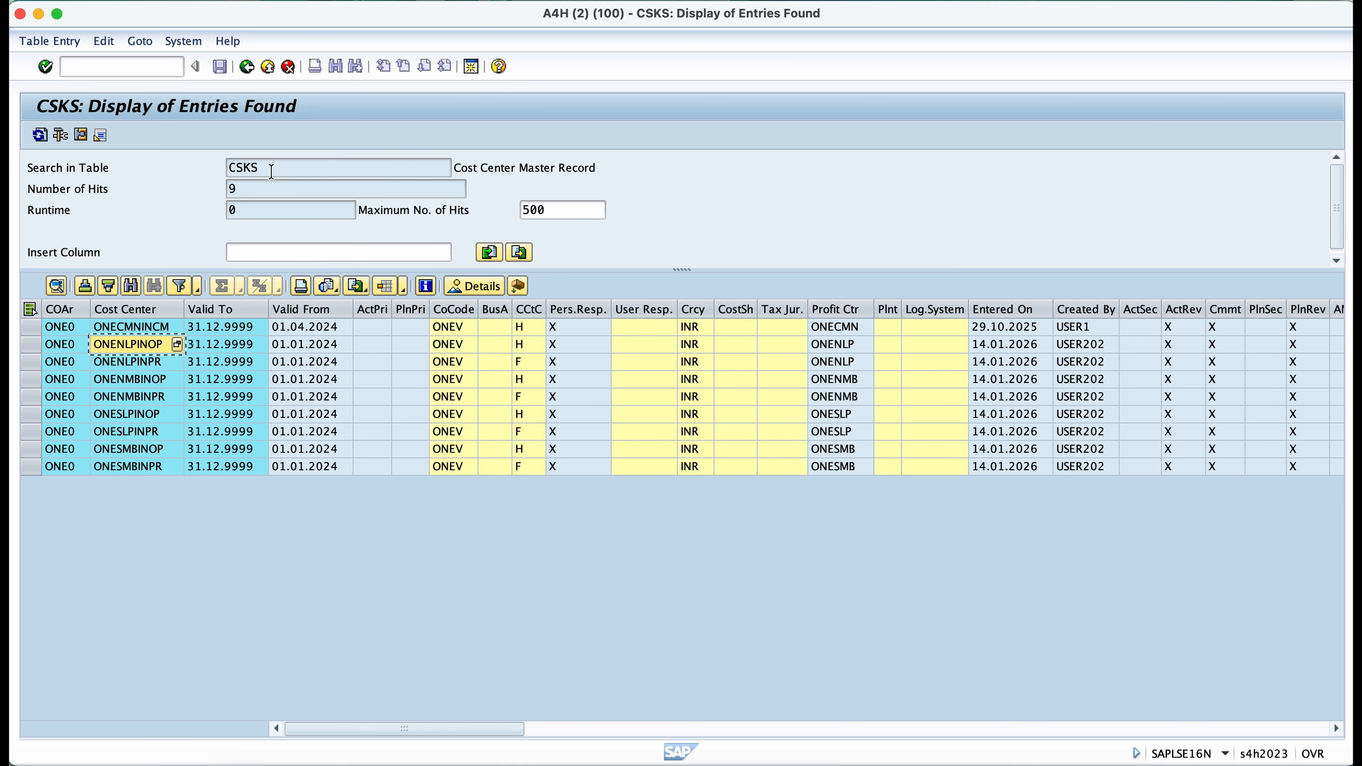